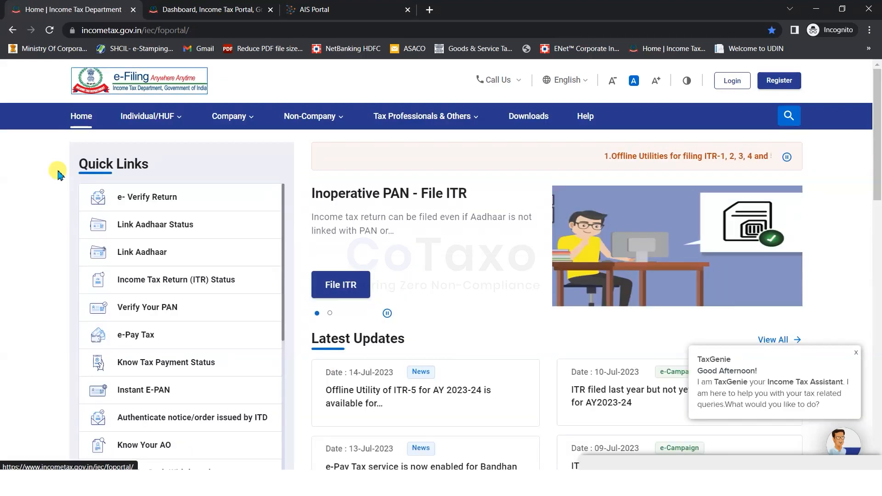
- Open the e-Filing portal's login page and go to the User ID entry
click(731, 82)
drag(141, 257, 230, 258)
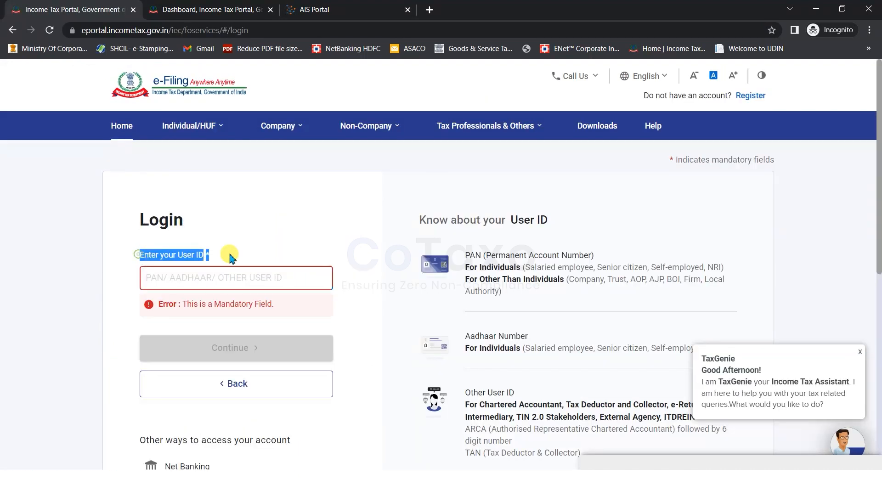
click(182, 286)
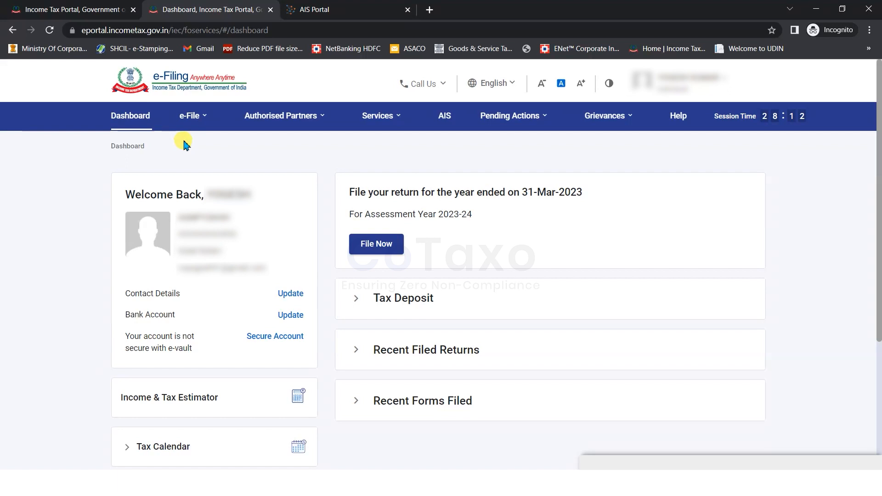
- From the logged-in dashboard, open Form 26AS on TRACES and agree to the usage and acceptance of Form 16/16A
click(190, 117)
mouse_move(211, 144)
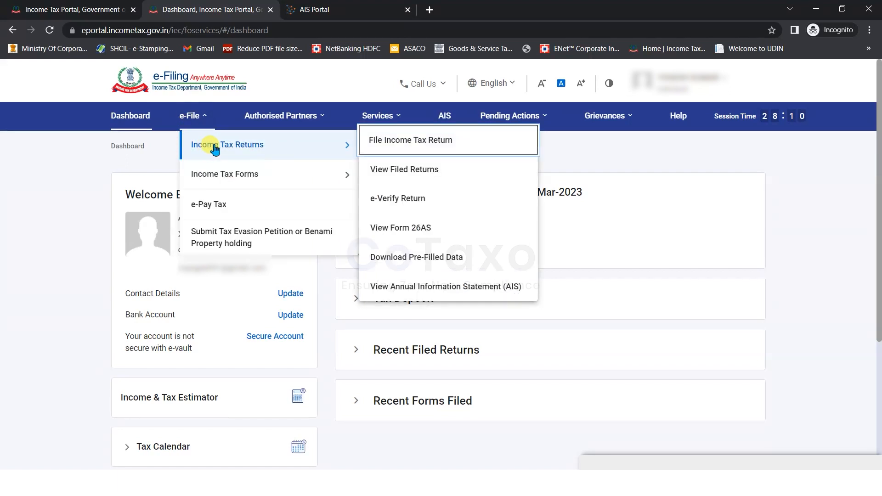
click(382, 229)
click(559, 367)
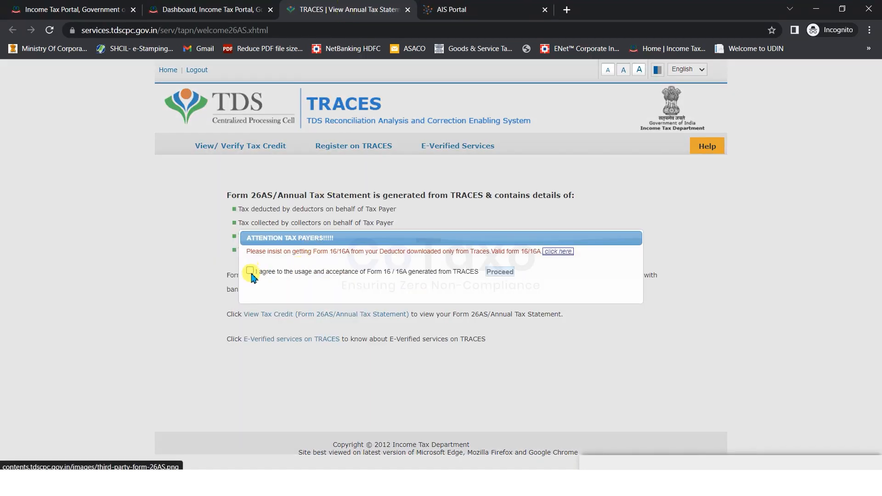
click(250, 271)
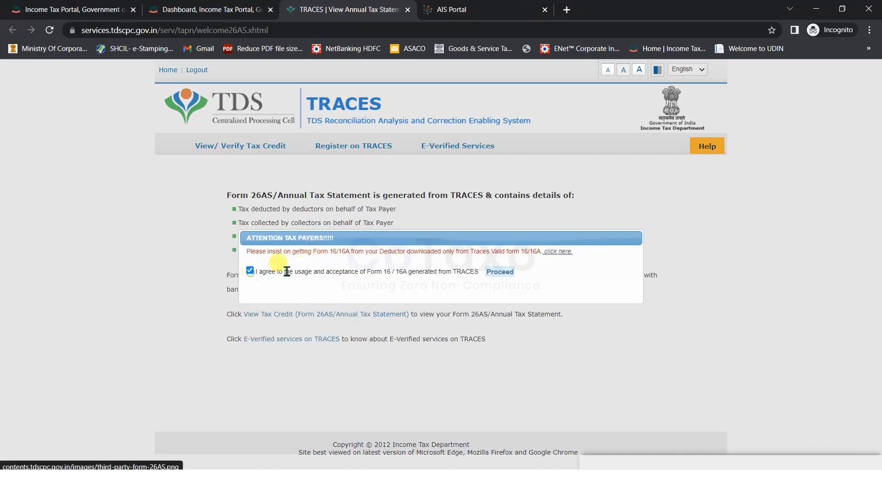
- Return to the income tax dashboard and proceed to the AIS homepage on the Compliance Portal
click(162, 8)
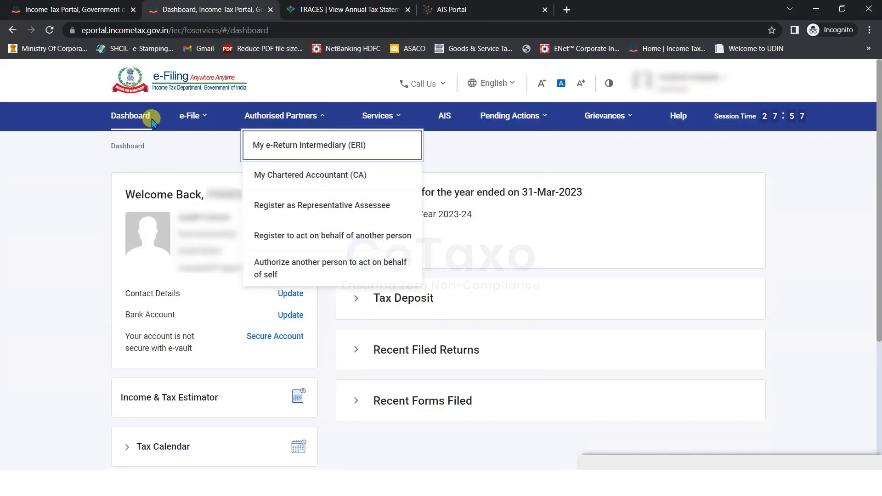
click(443, 119)
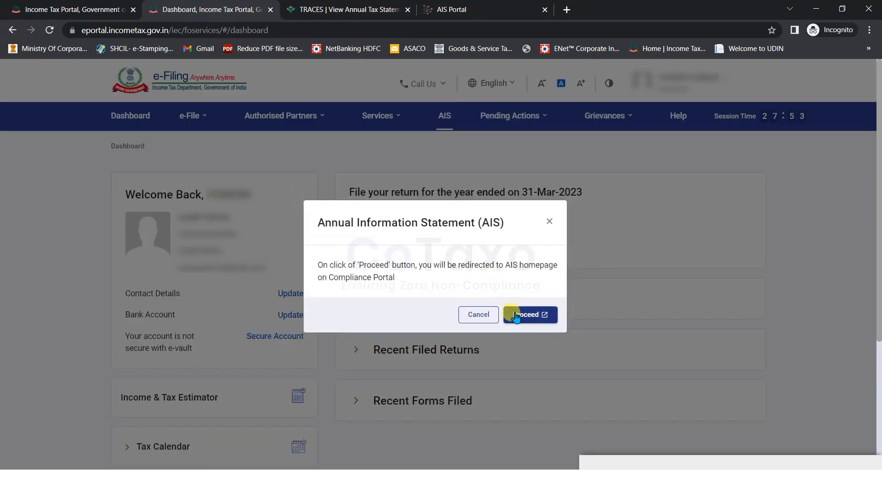
click(526, 316)
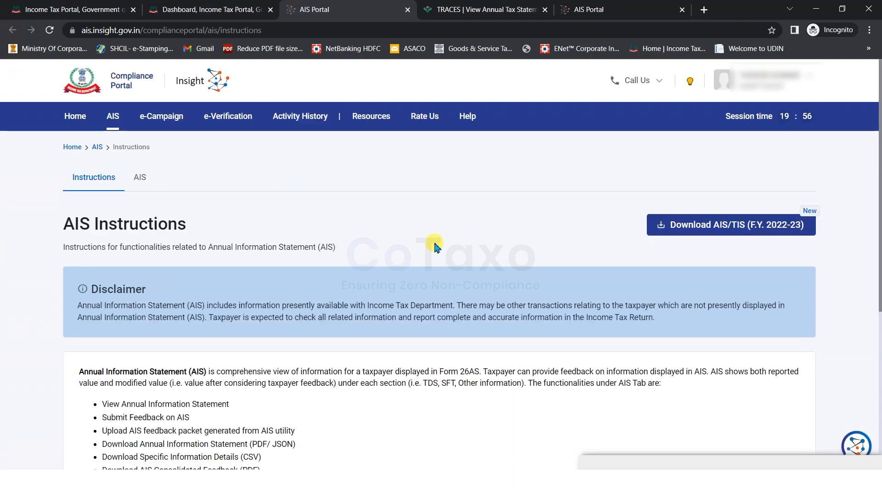
- Open the Annual Information Statement for F.Y. 2022-23 in the AIS section
click(140, 179)
drag(118, 223, 289, 224)
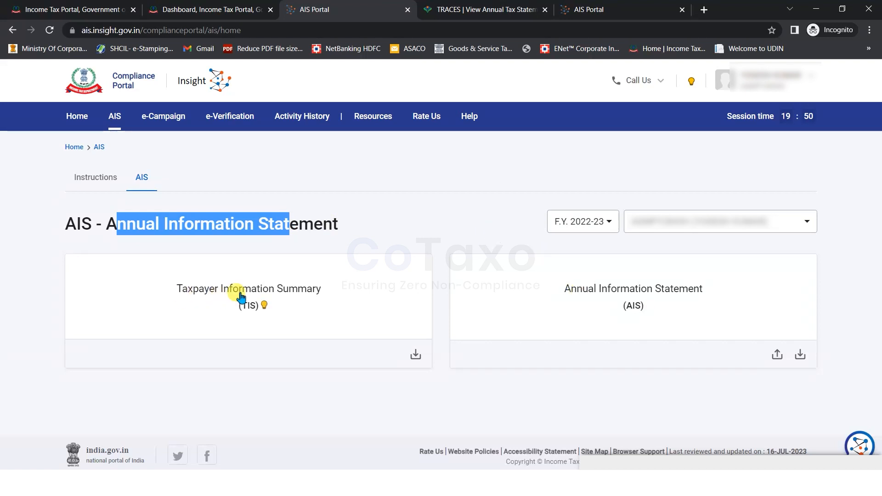
click(508, 215)
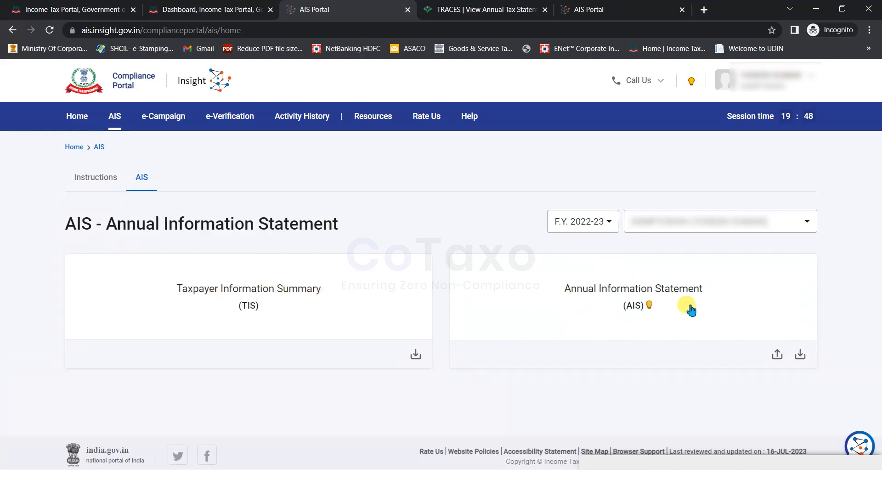
click(565, 298)
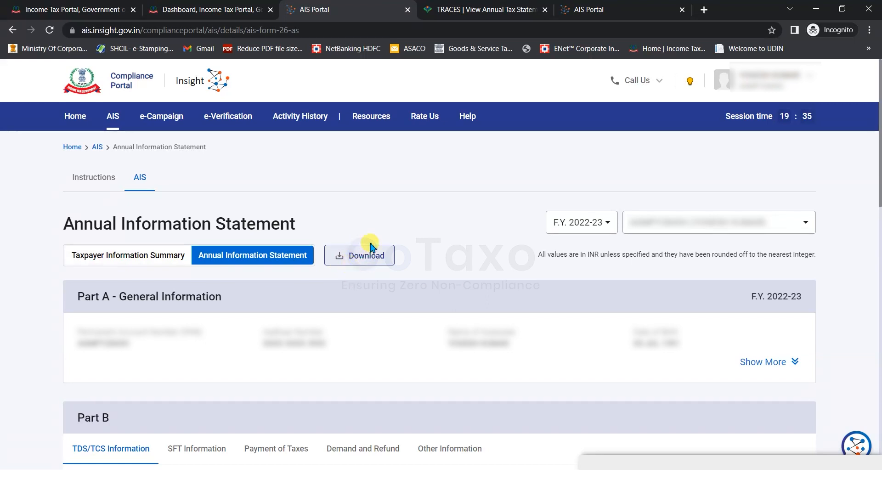
- Look at the Annual Information Statement, and switch to the Taxpayer Information Summary to view its details
drag(65, 218, 249, 230)
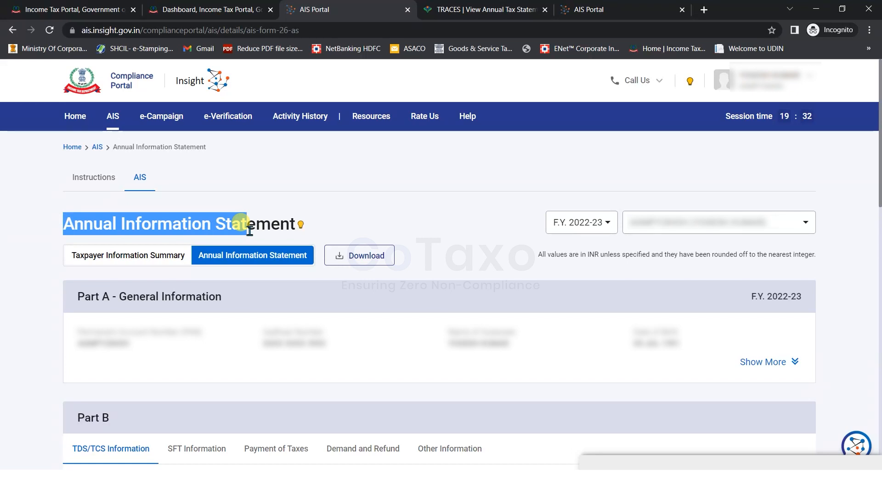
click(249, 229)
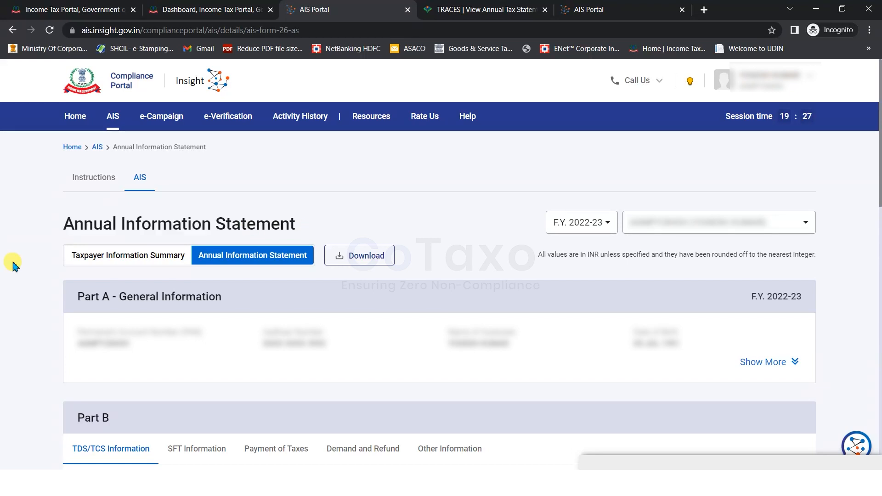
click(128, 256)
scroll(255, 230, down, 3)
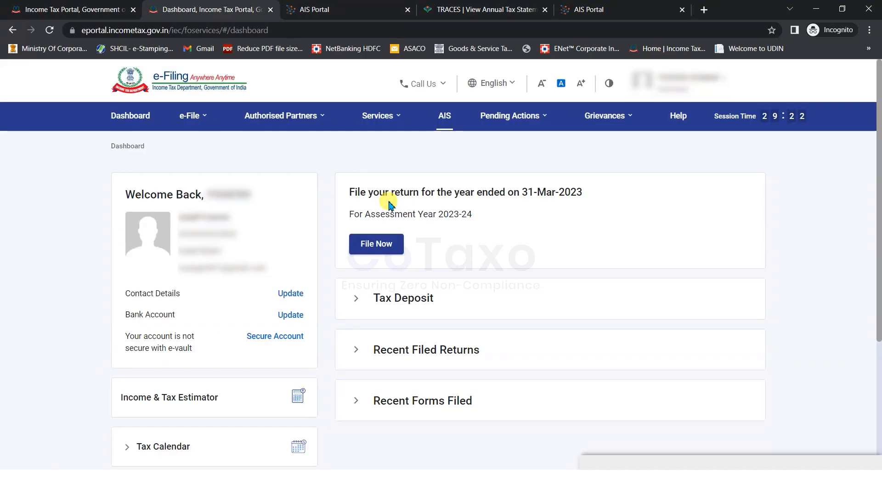
- Begin filing the income tax return from the dashboard for assessment year 2023-24 in Online mode
click(376, 244)
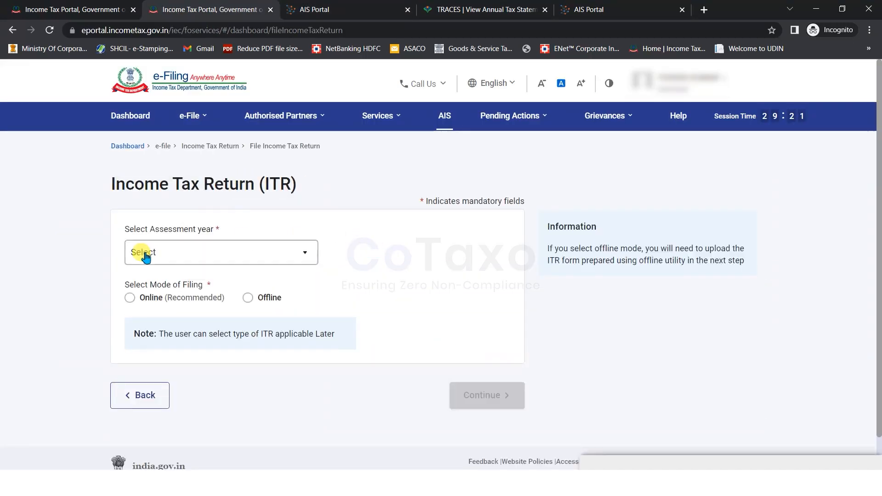
click(138, 253)
click(153, 305)
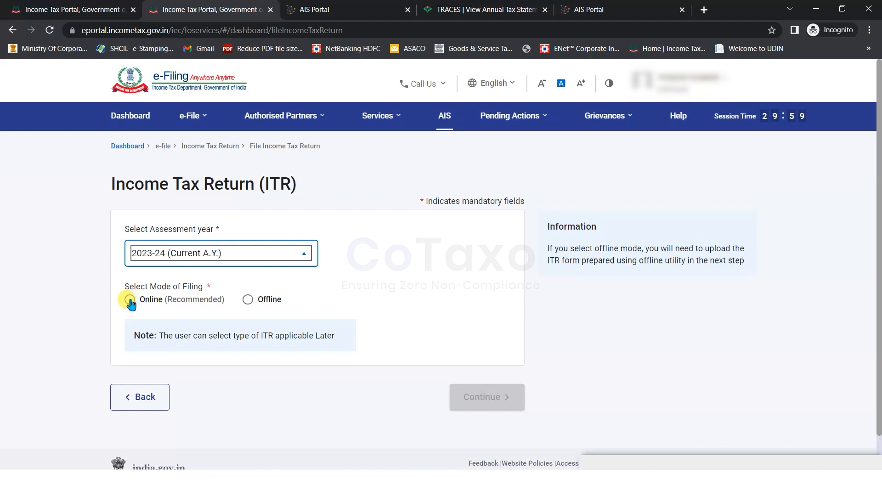
click(131, 298)
click(473, 395)
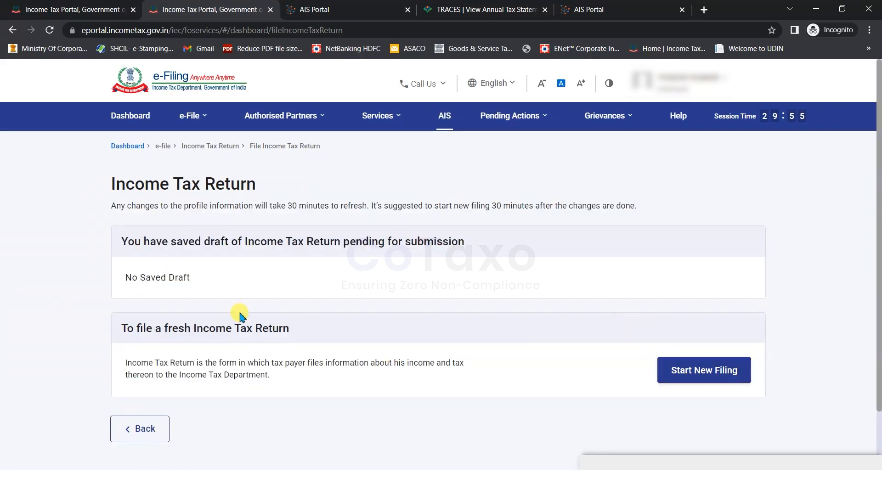
- Start a new filing for a fresh income tax return and continue with the Individual status
drag(115, 277, 238, 283)
click(237, 285)
drag(120, 328, 226, 331)
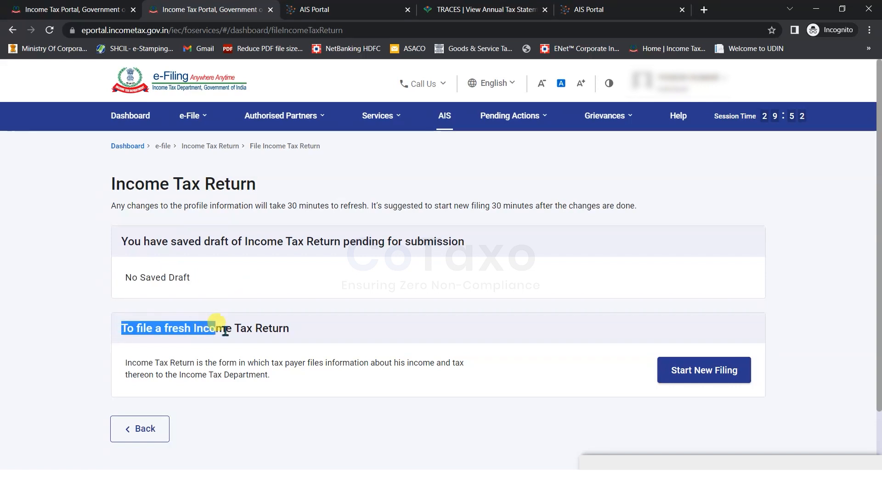
click(693, 370)
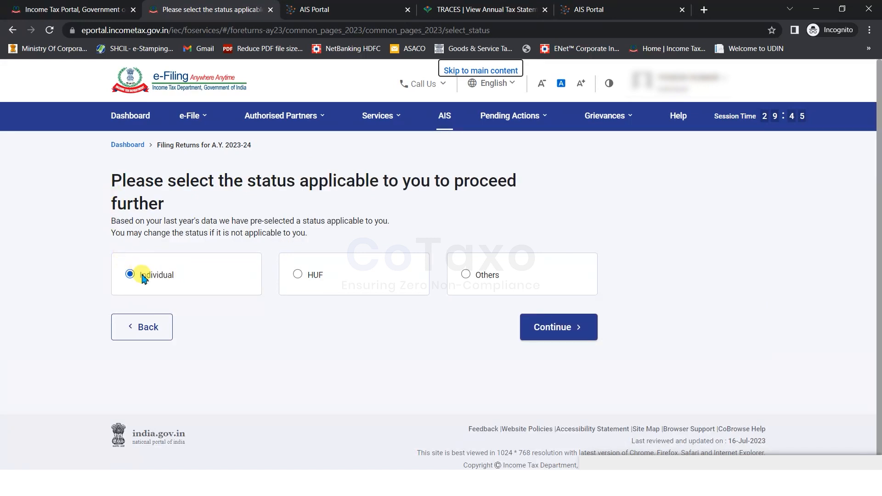
click(520, 328)
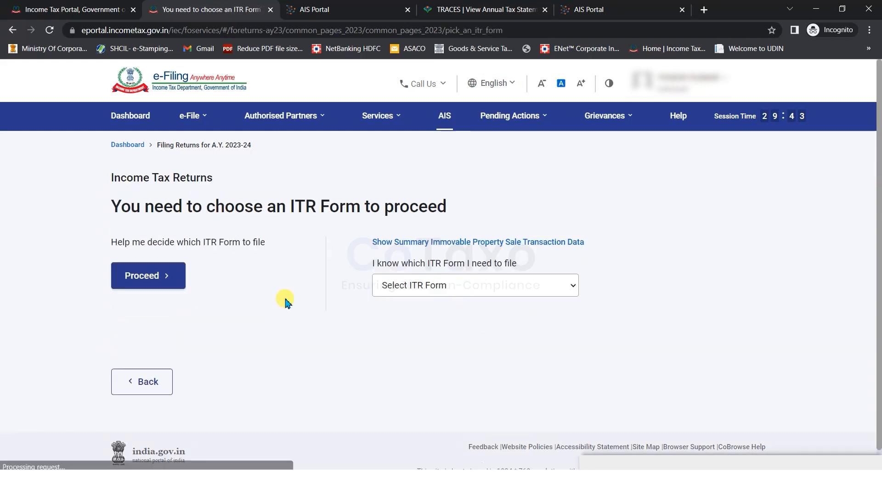
- Choose ITR-4 as the return form, proceed with it and get the filing started
click(394, 287)
scroll(399, 372, down, 1)
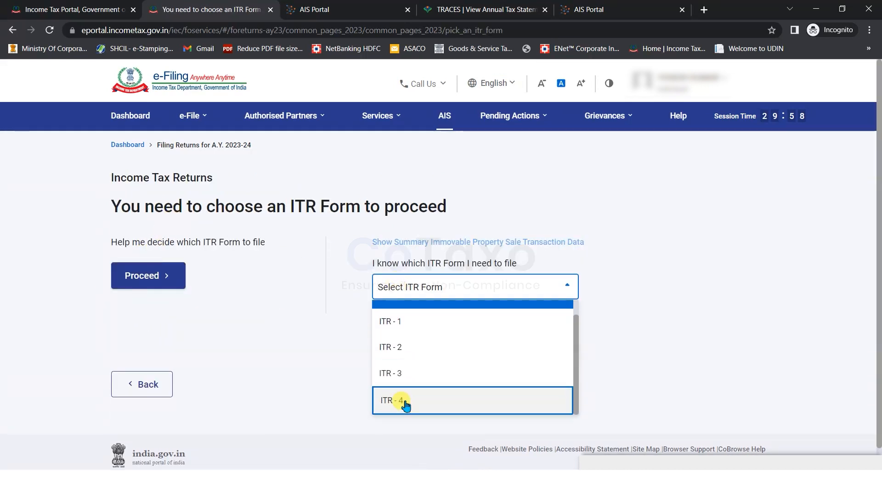
click(404, 400)
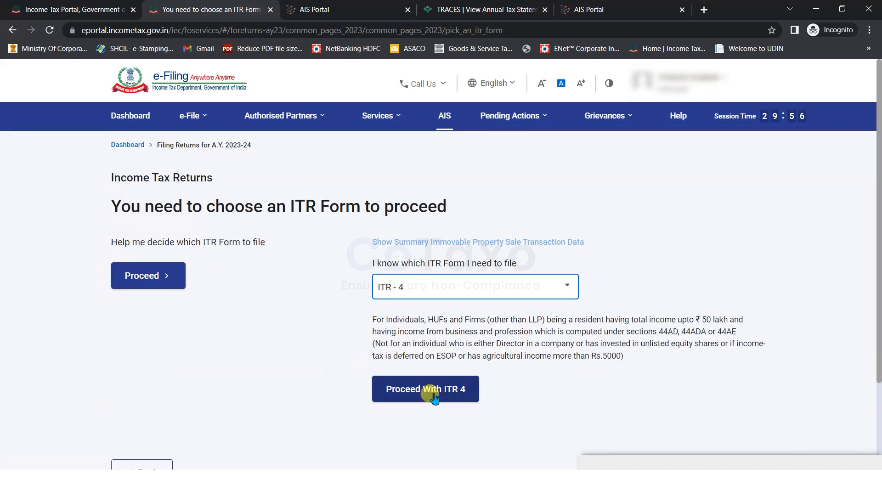
click(425, 392)
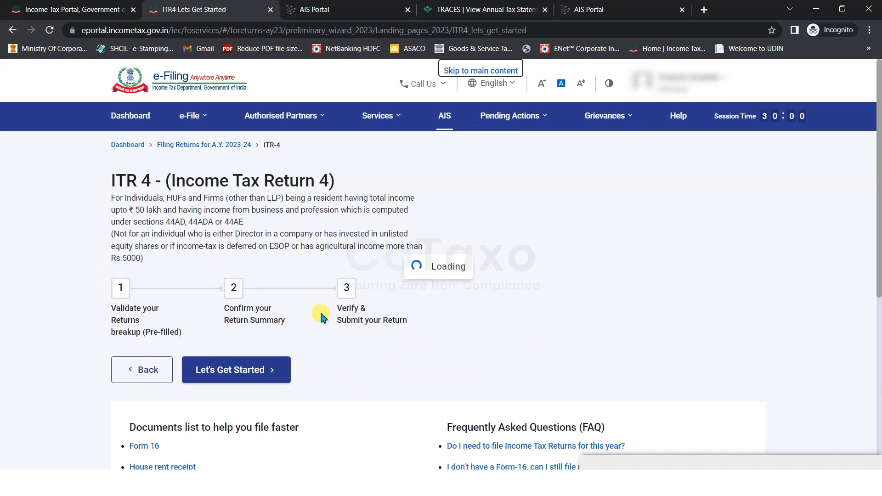
click(227, 383)
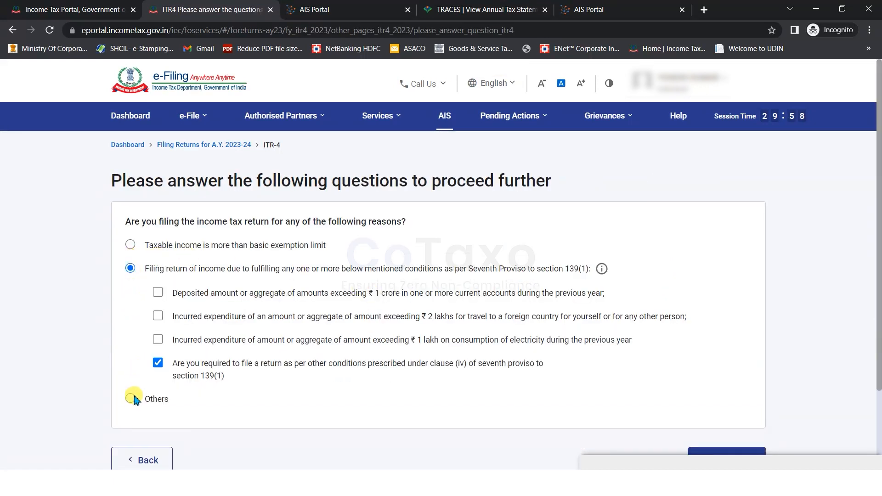
- Set the reason for filing the return to Others and continue to the return validation
click(131, 247)
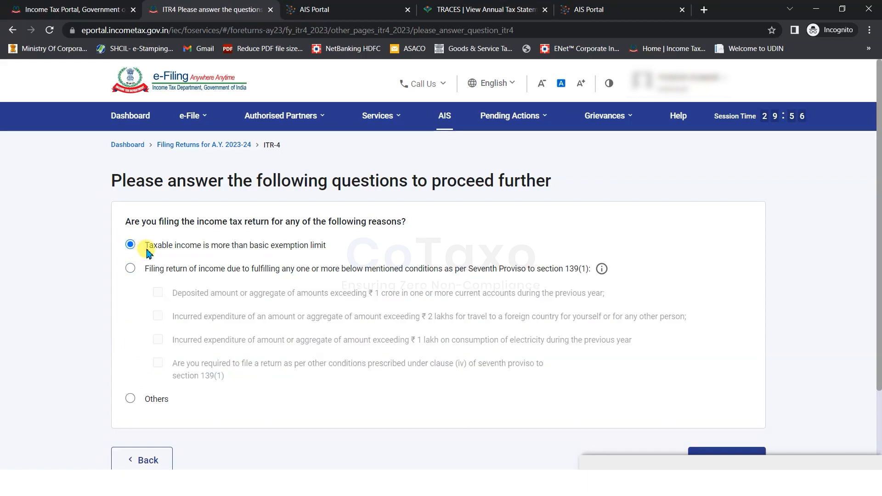
scroll(157, 353, down, 2)
click(130, 312)
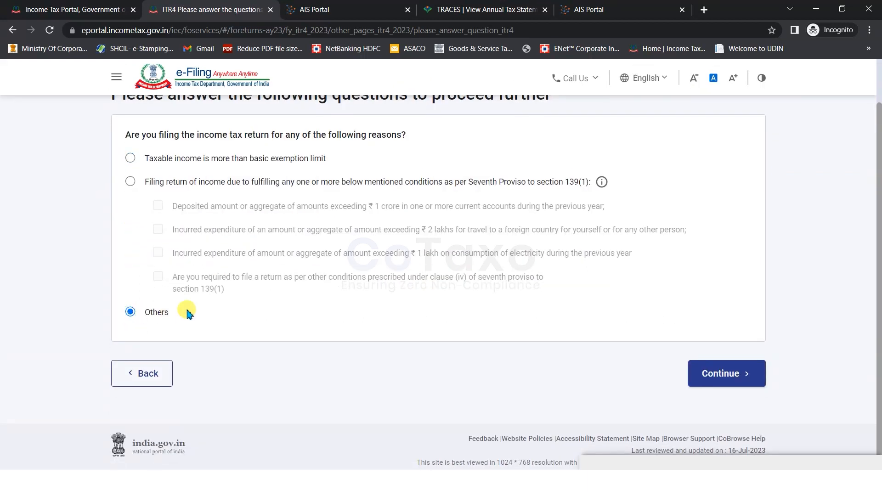
click(699, 377)
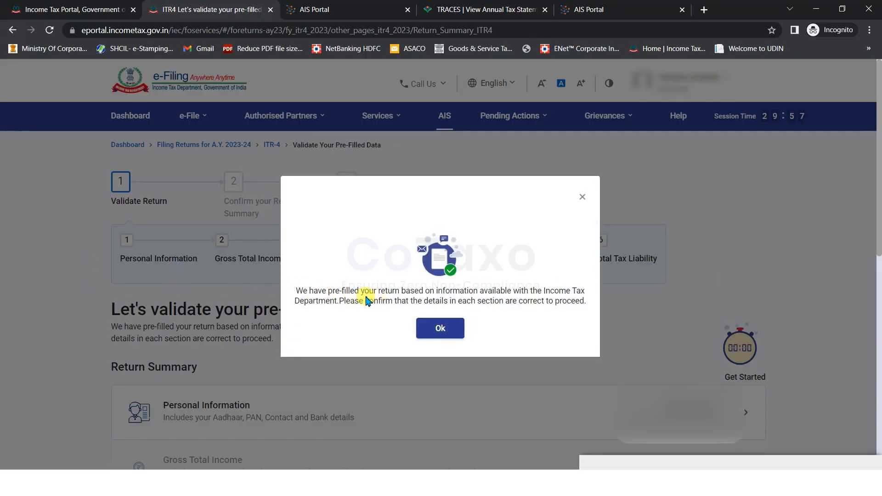
- Read the notice about the pre-filled return data and acknowledge it
drag(314, 291, 546, 295)
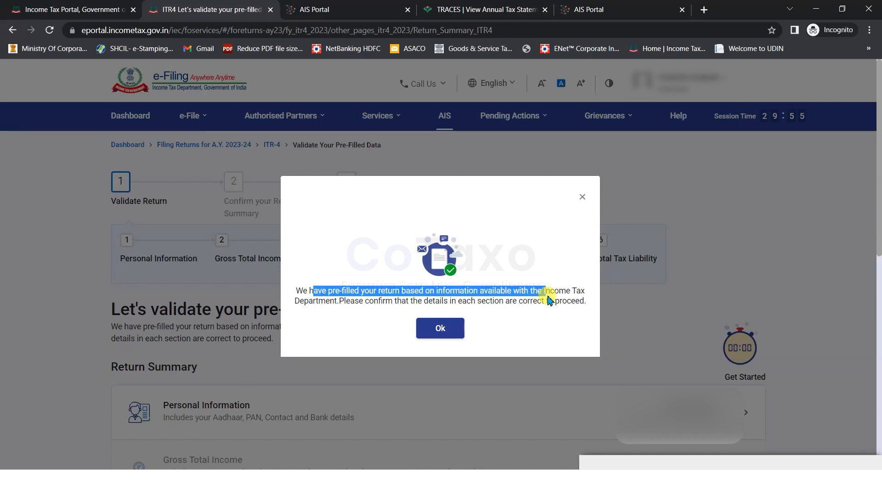
click(341, 303)
drag(317, 302, 554, 311)
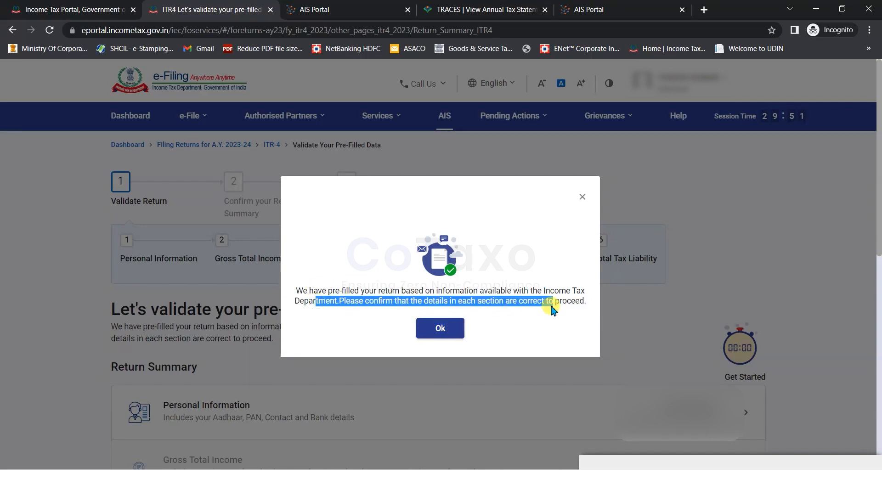
click(497, 291)
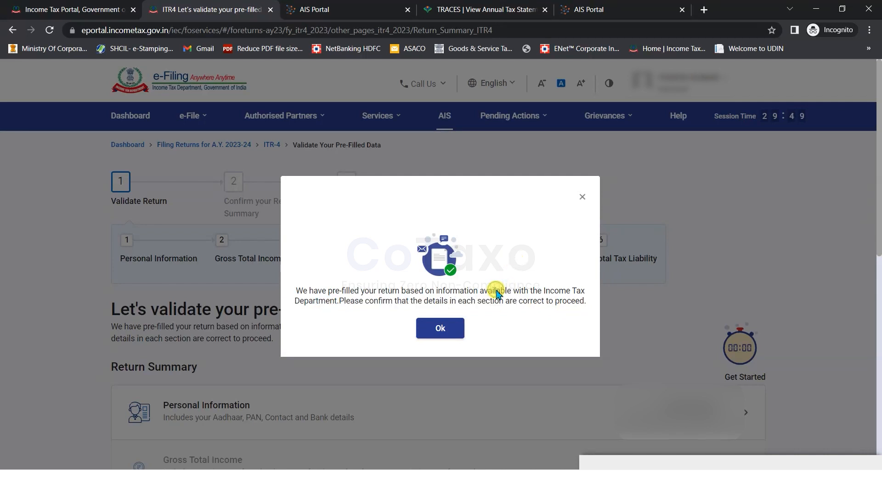
click(442, 327)
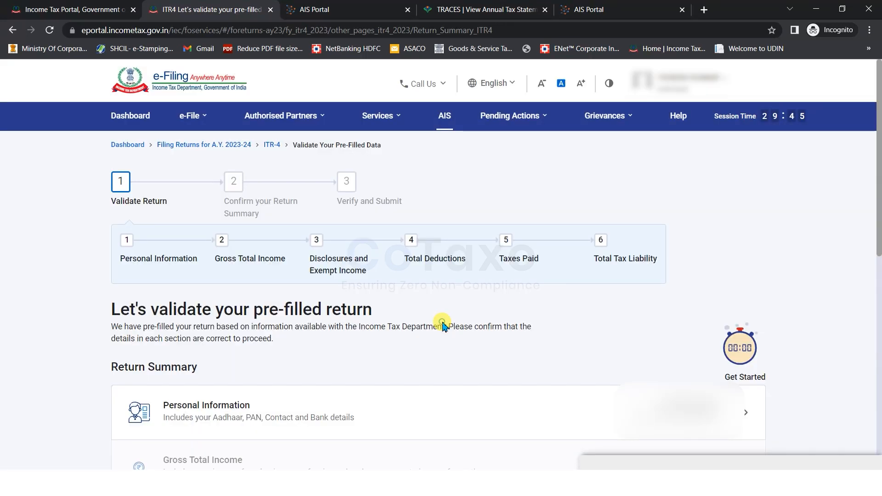
- Review the sections of the Return Summary and open Personal Information for verification
scroll(51, 296, down, 3)
scroll(51, 296, down, 3)
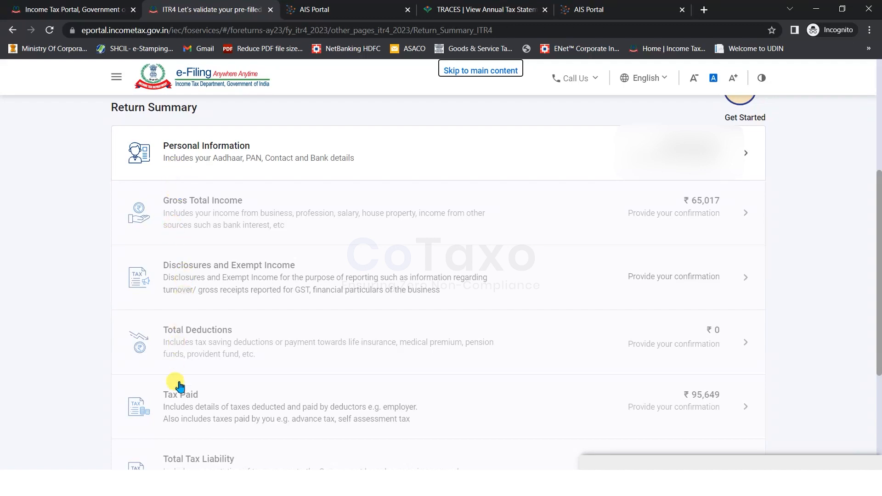
scroll(198, 352, down, 1)
scroll(202, 345, up, 1)
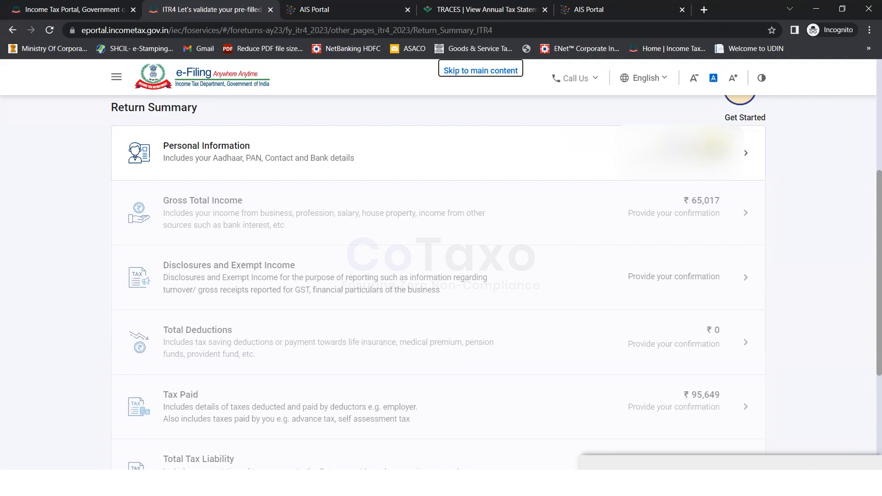
scroll(666, 160, up, 1)
click(583, 166)
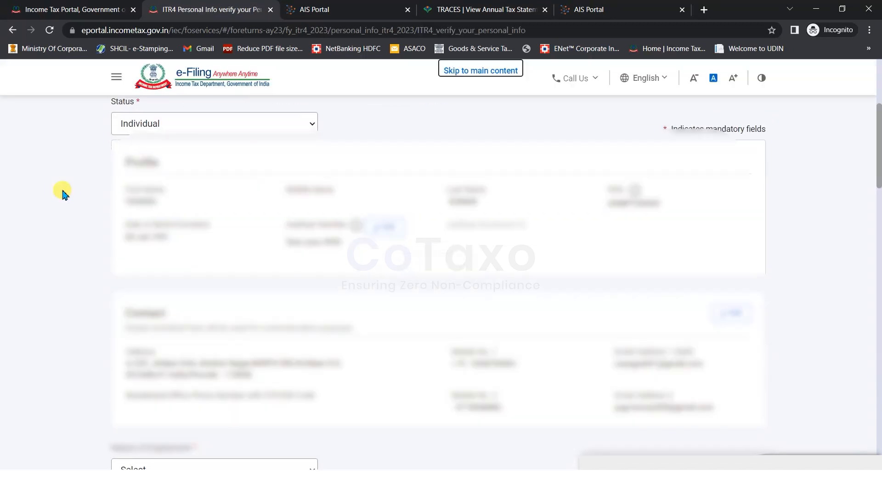
scroll(65, 195, up, 5)
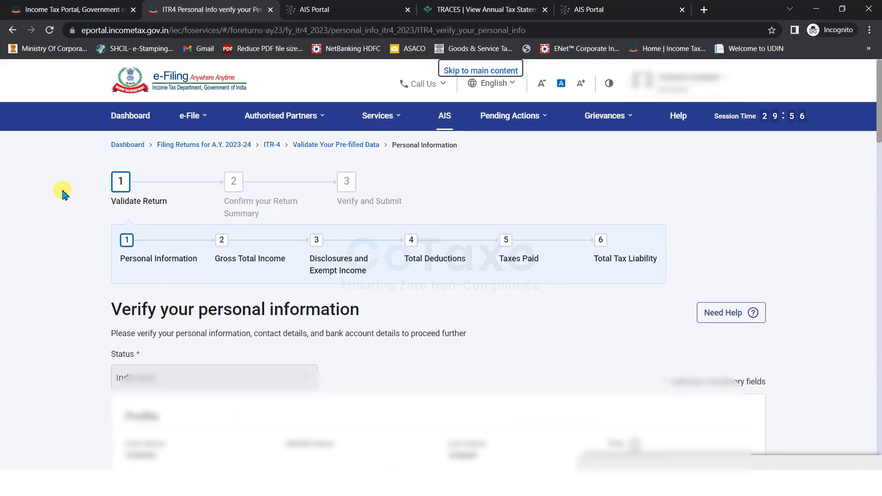
- Check the pre-filled personal information and set Nature of Employment to Others
scroll(64, 196, down, 3)
scroll(64, 195, down, 1)
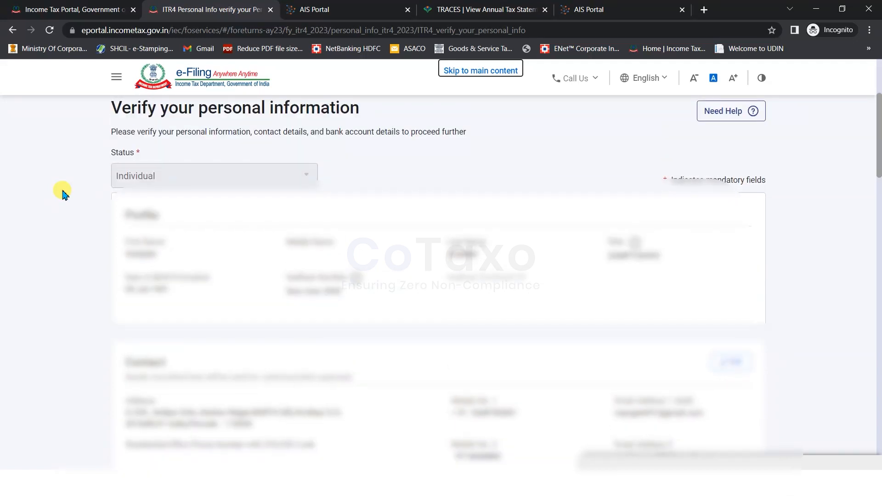
scroll(64, 196, down, 8)
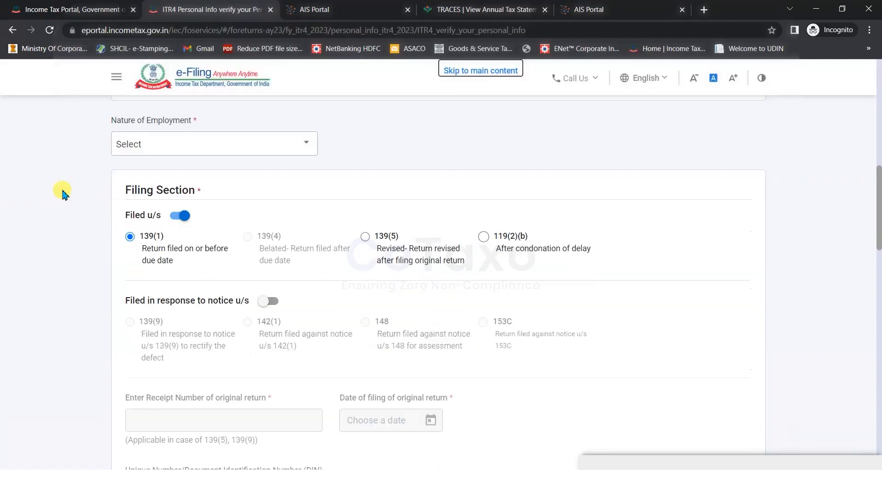
scroll(65, 195, up, 1)
scroll(63, 193, down, 1)
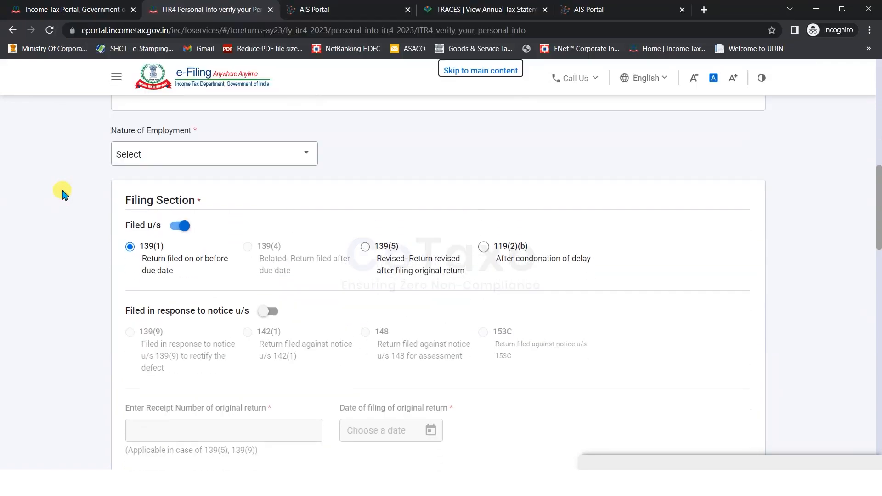
click(198, 141)
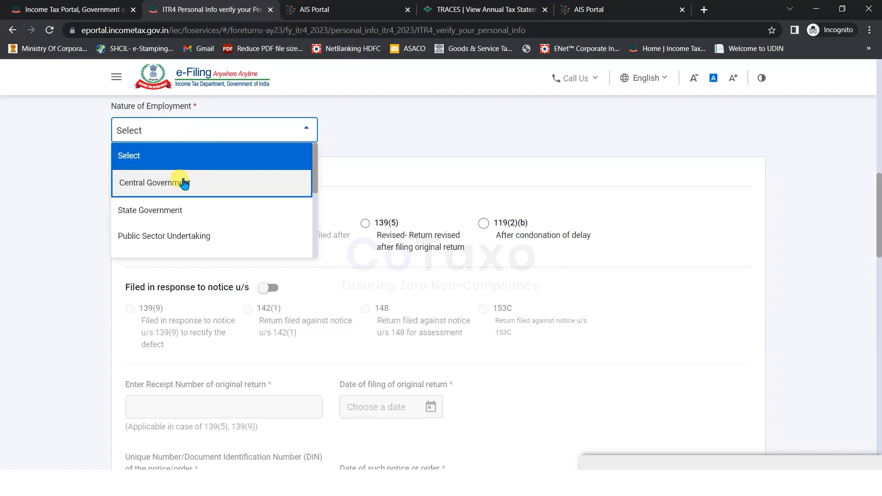
scroll(186, 184, down, 3)
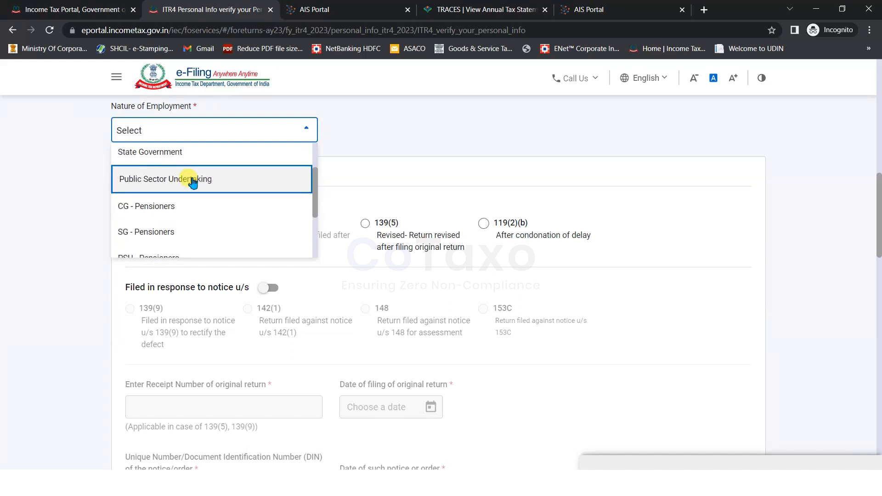
scroll(193, 189, down, 1)
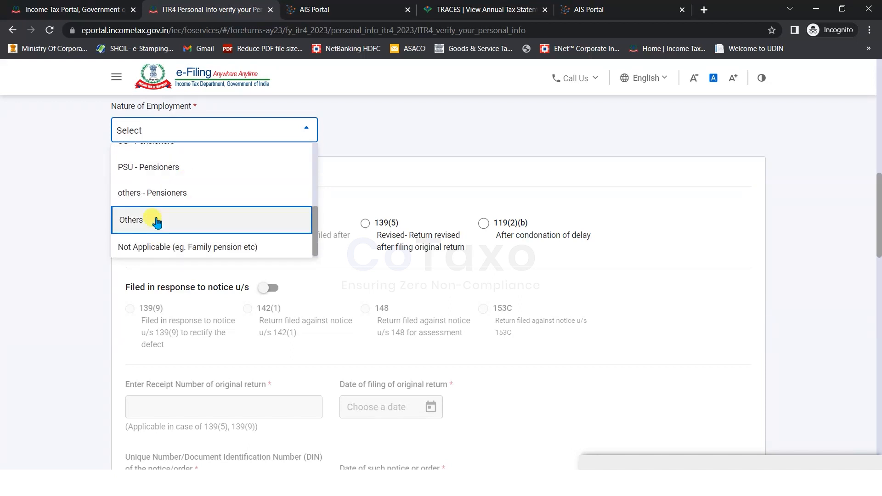
click(156, 222)
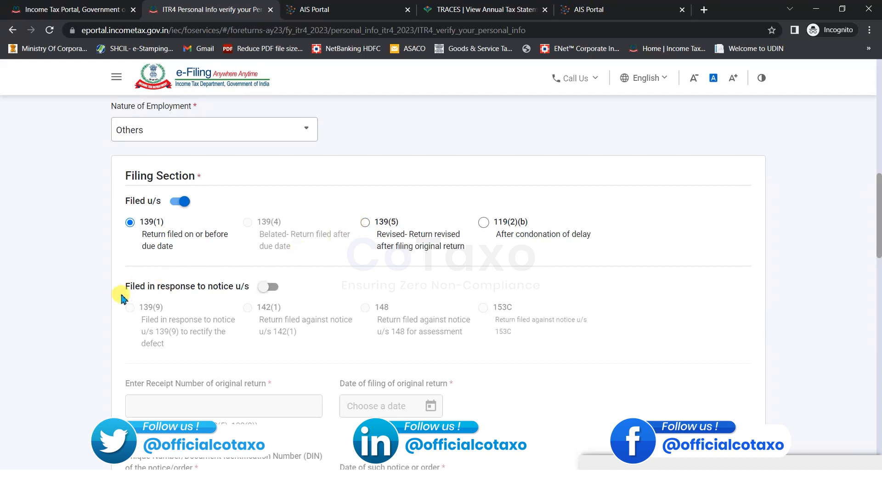
- Review the filing section and new tax regime options, and answer No to filing by a representative assessee
scroll(122, 299, down, 6)
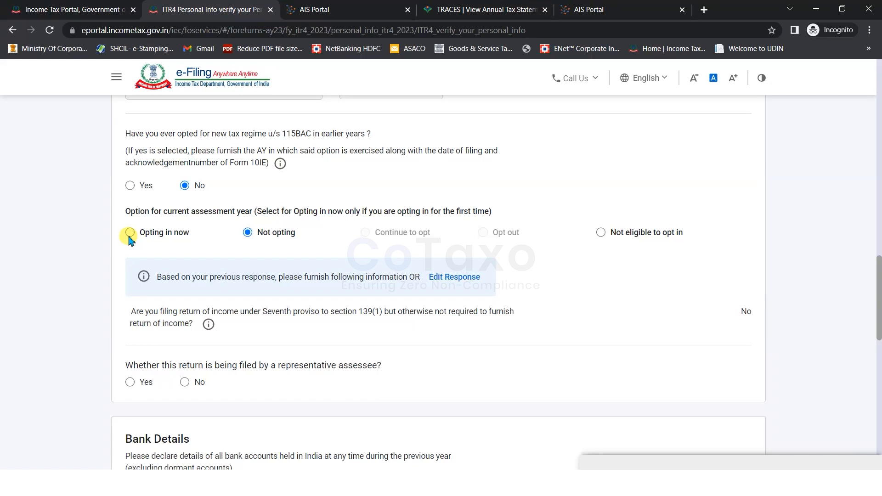
scroll(257, 255, down, 1)
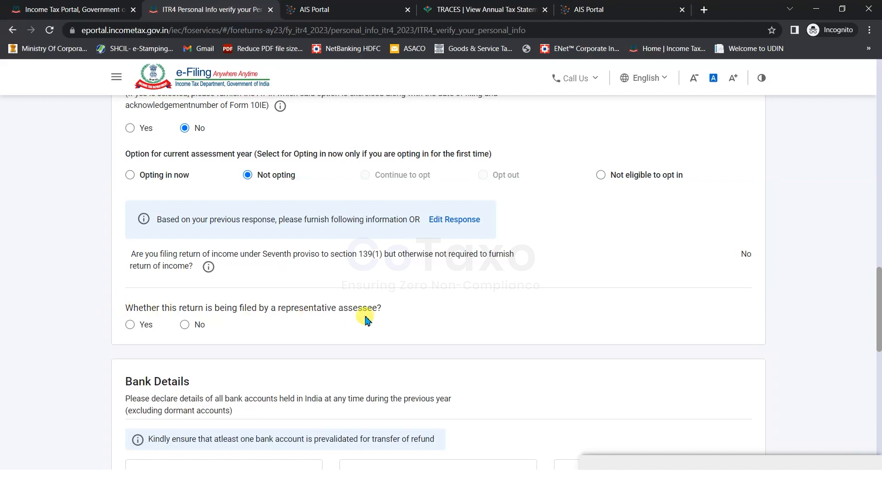
click(185, 325)
- Review the bank accounts selected for refund and the option to add more, and confirm the Personal Information section
scroll(66, 264, down, 1)
scroll(66, 264, down, 4)
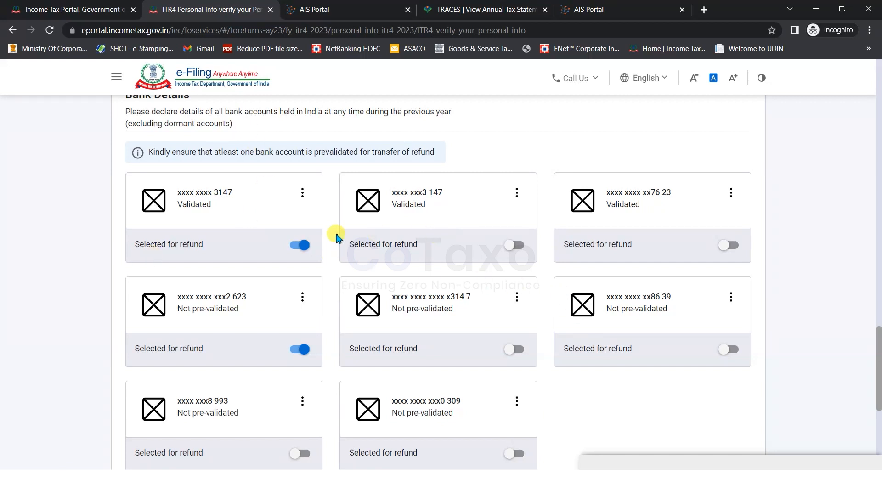
scroll(338, 235, down, 4)
drag(125, 322, 270, 323)
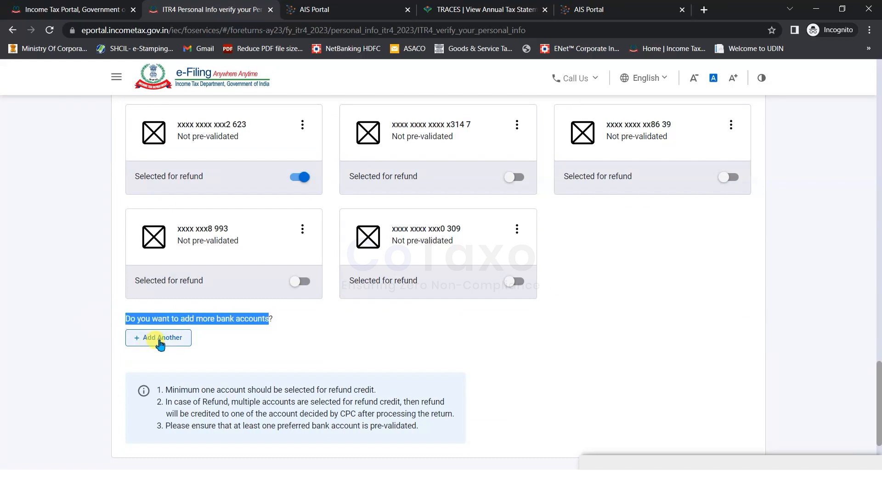
click(621, 301)
scroll(623, 303, down, 1)
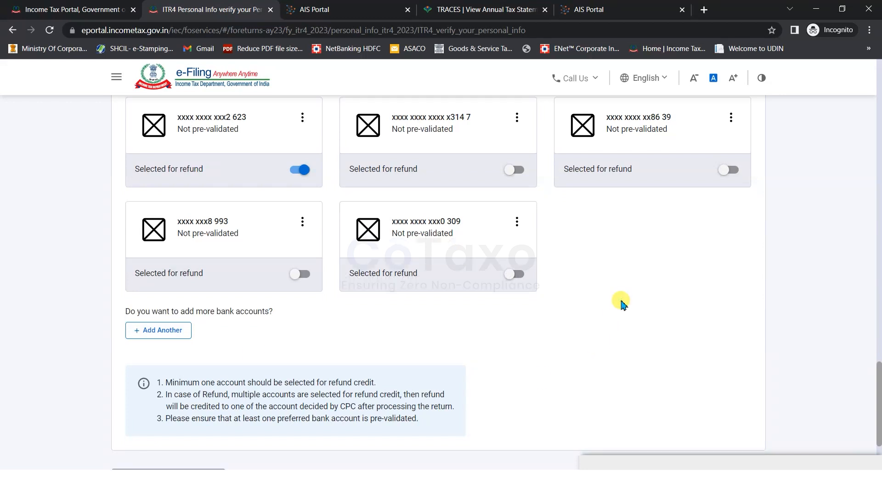
scroll(622, 304, down, 3)
click(726, 358)
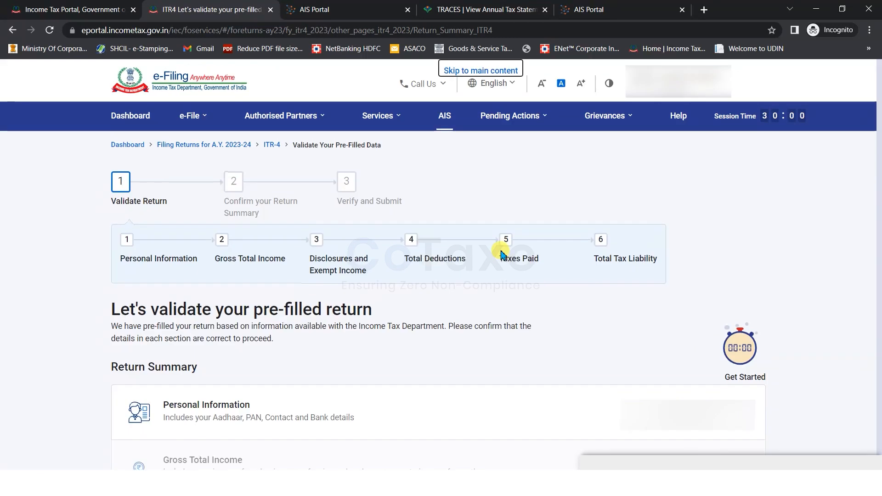
- Open the Gross Total Income section from the Return Summary and go to its salary exemption questions
scroll(105, 239, down, 4)
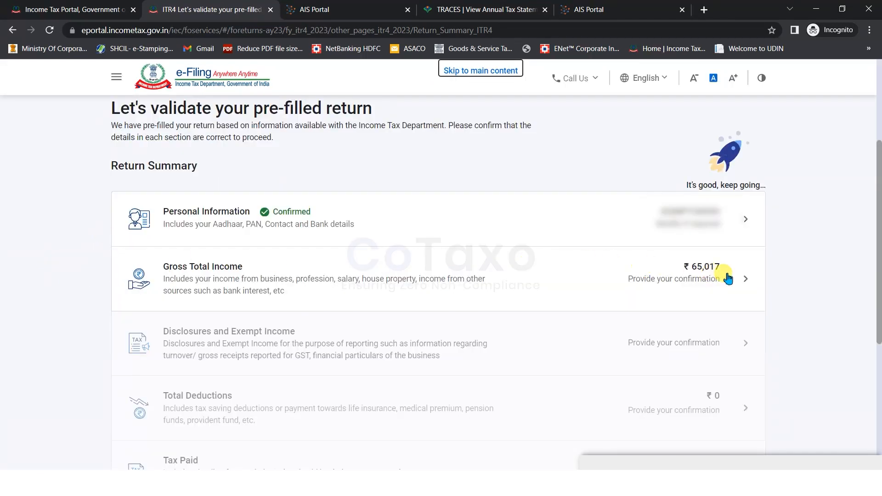
click(744, 280)
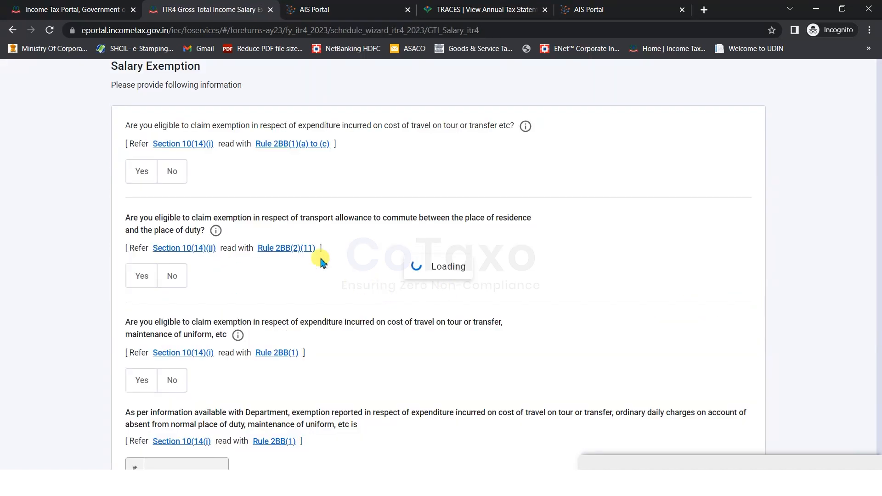
scroll(58, 220, down, 1)
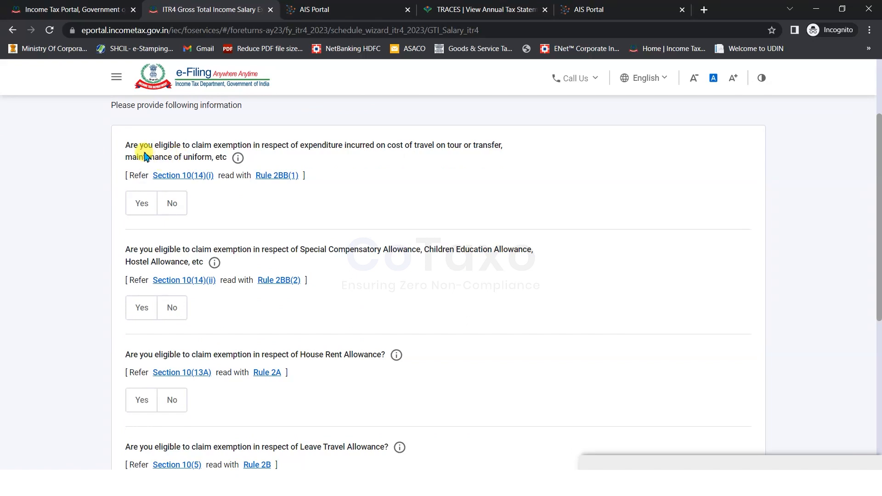
- Answer No to all five salary exemption questions, including House Rent and Leave Travel Allowance, and continue to the income source details
click(169, 205)
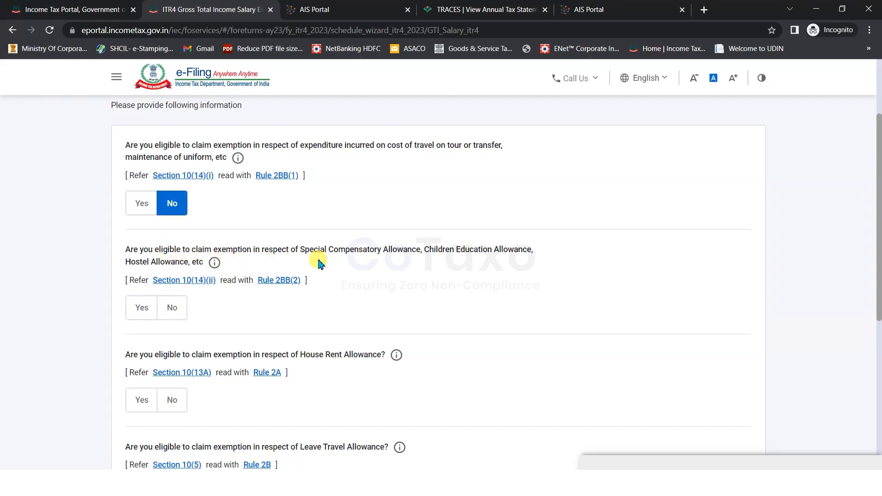
click(173, 308)
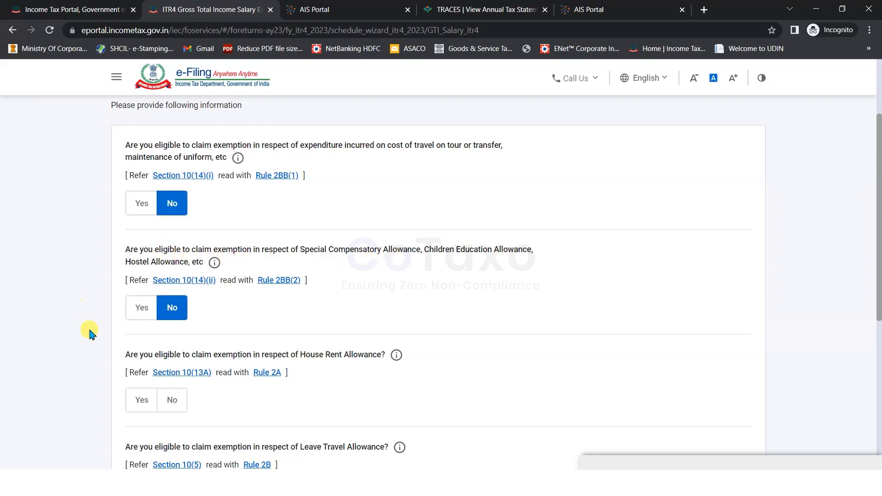
click(172, 400)
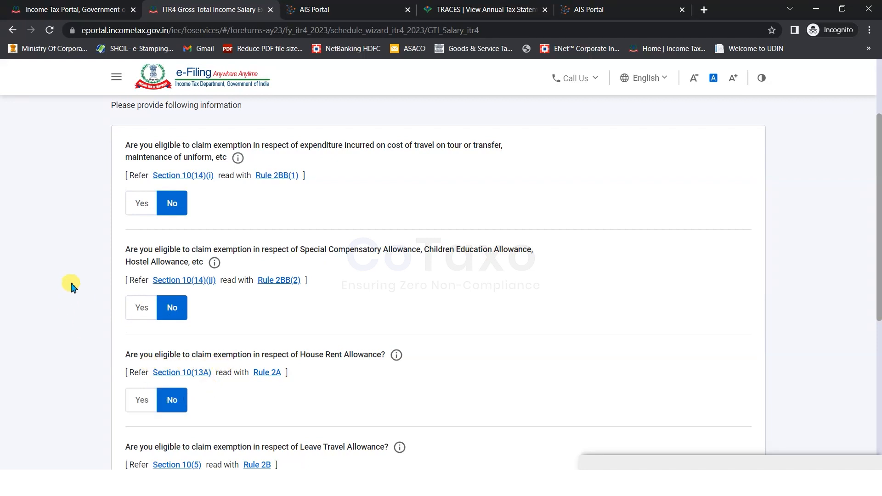
scroll(69, 282, down, 4)
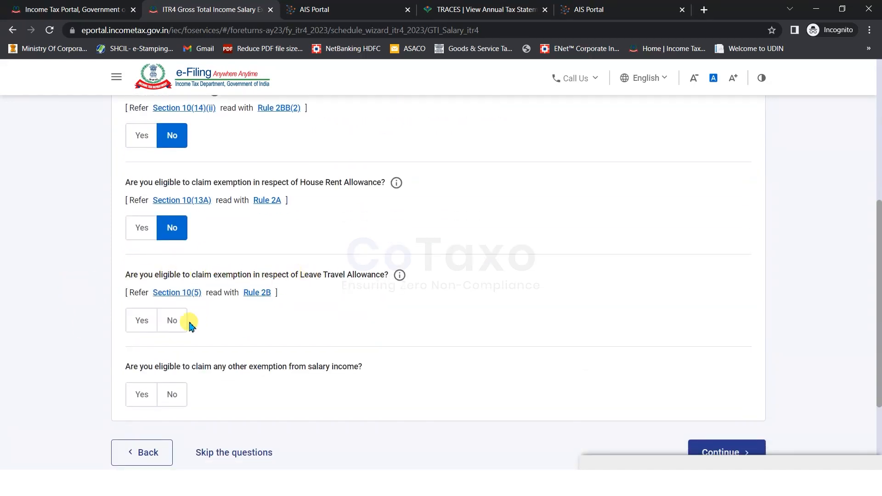
click(170, 320)
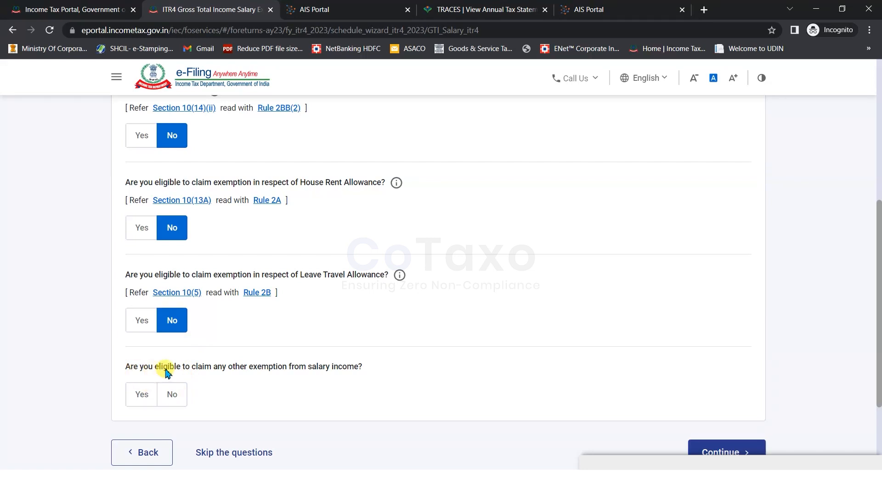
click(173, 394)
click(737, 447)
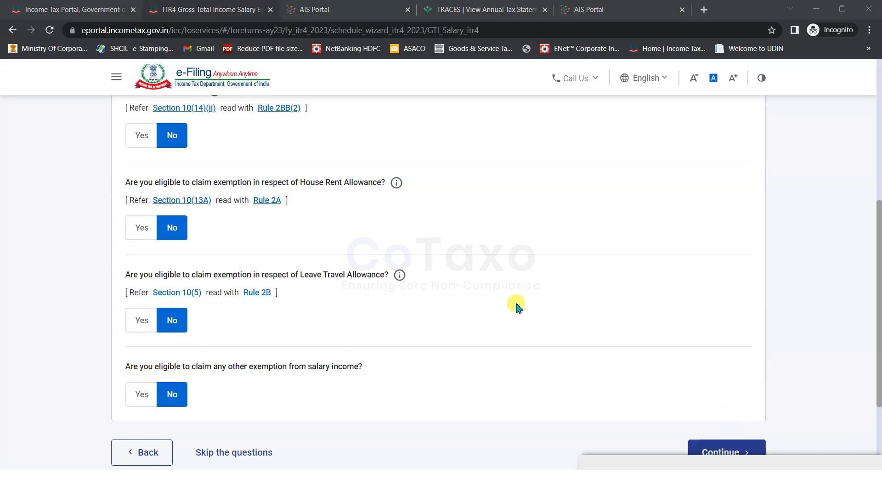
click(716, 431)
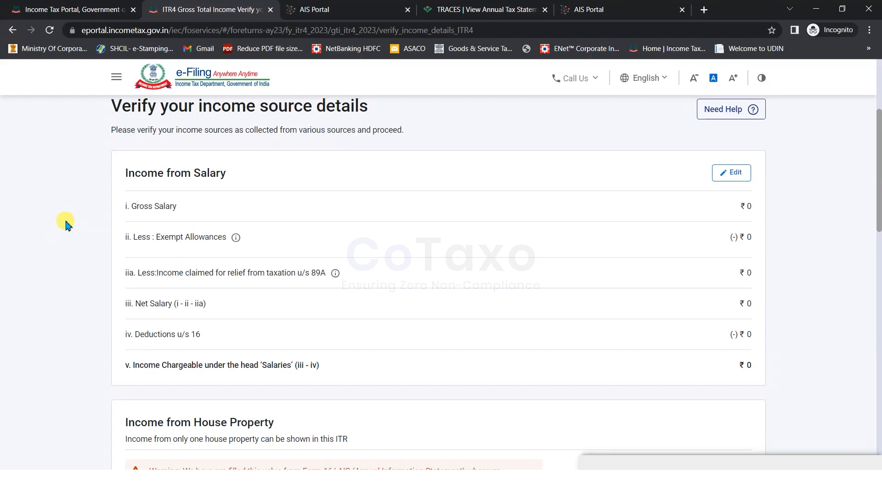
- Review the salary and house property income sections and start adding details for Income from Business or Profession
drag(145, 175, 171, 174)
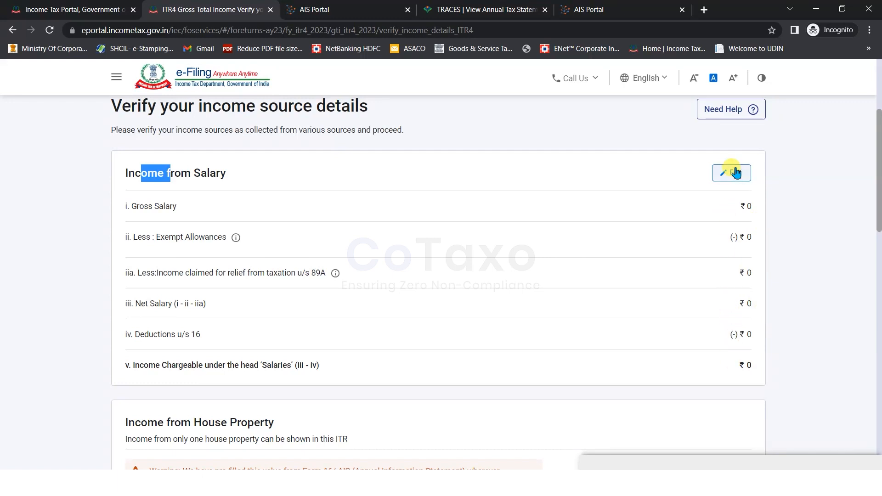
scroll(418, 277, down, 2)
drag(118, 311, 271, 308)
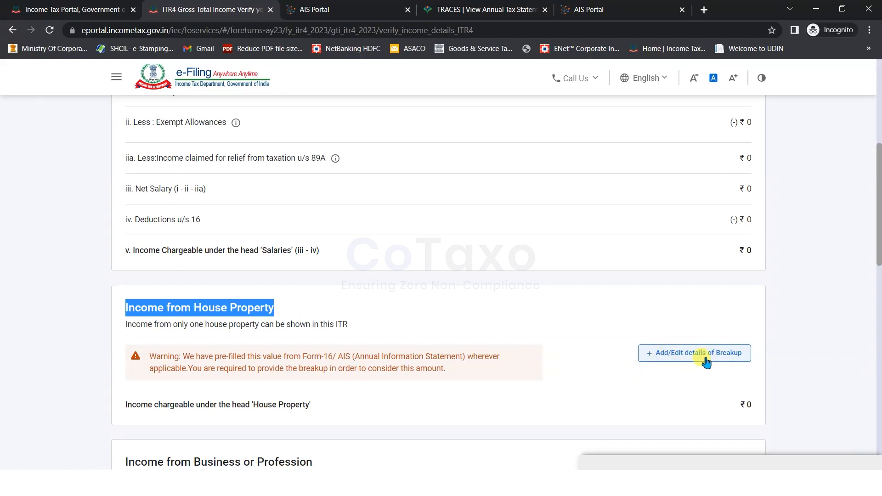
scroll(700, 354, down, 3)
drag(121, 290, 305, 290)
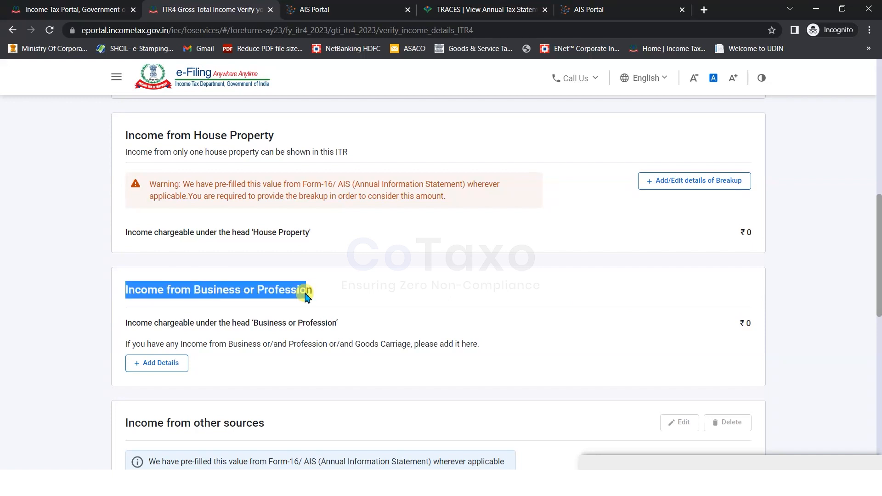
click(171, 285)
drag(129, 290, 312, 291)
click(118, 323)
drag(121, 290, 88, 301)
click(145, 372)
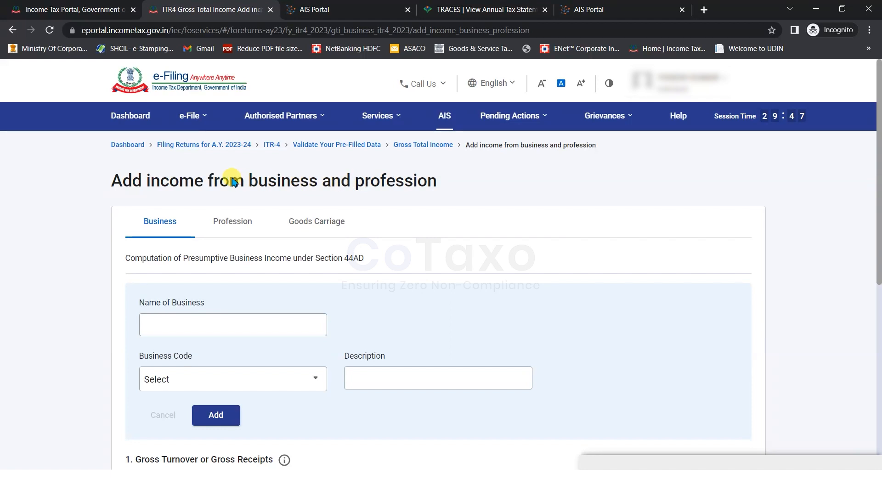
- Look at the Business, Profession and Goods Carriage income forms and return to the Business form under Section 44AD
click(157, 224)
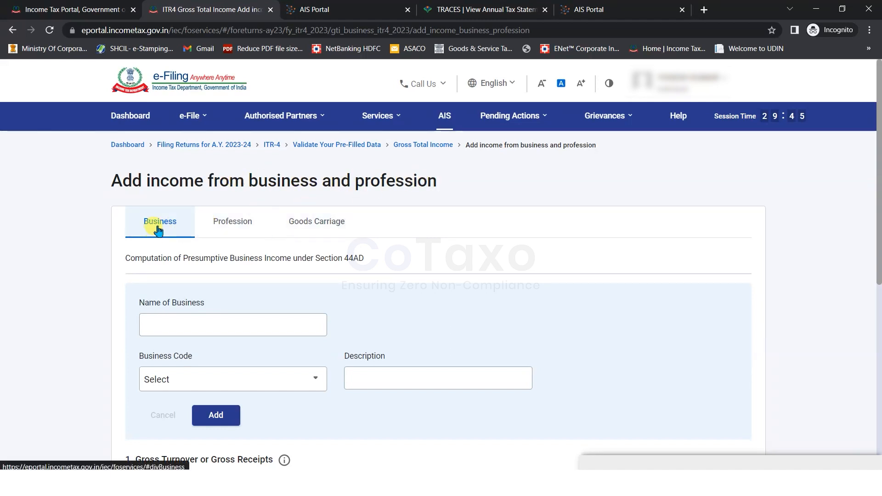
click(237, 225)
click(312, 225)
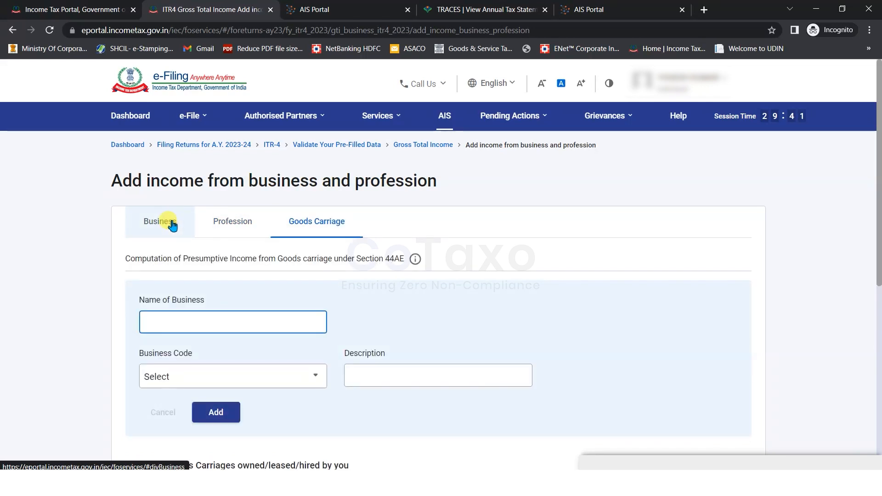
click(171, 224)
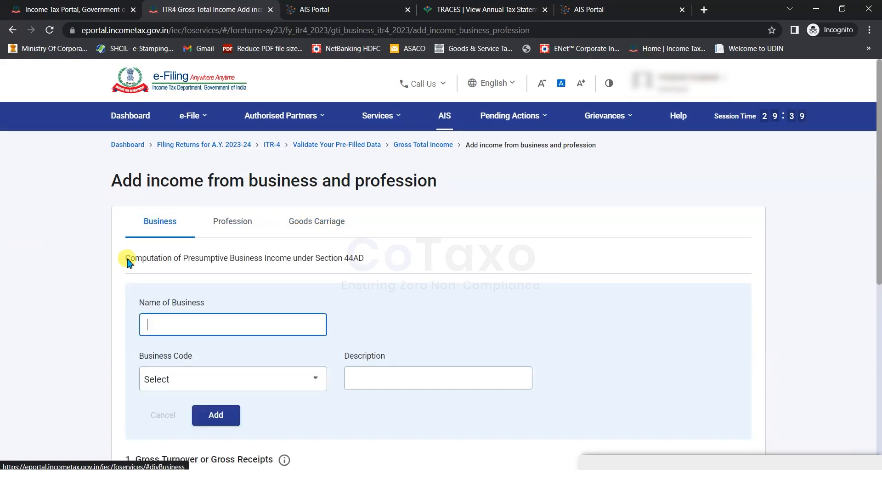
- Examine the Section 44AD Business form's name, business code and description fields, including the list of available business codes
double_click(141, 307)
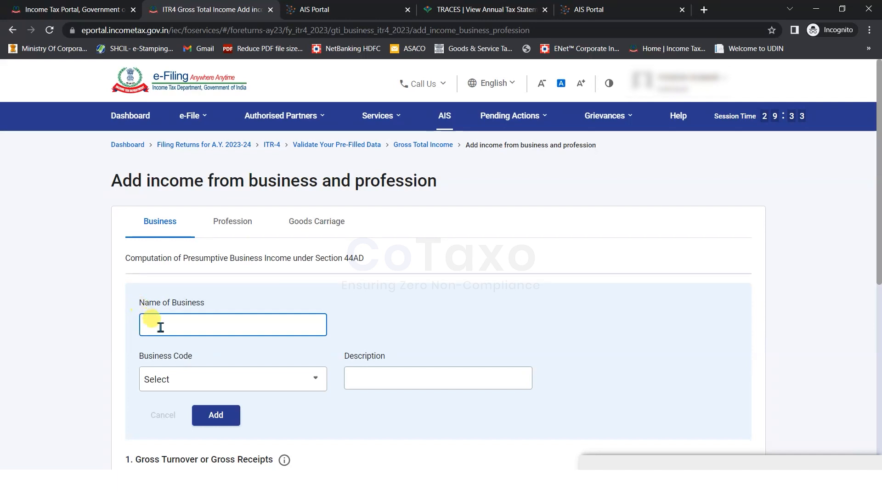
click(372, 379)
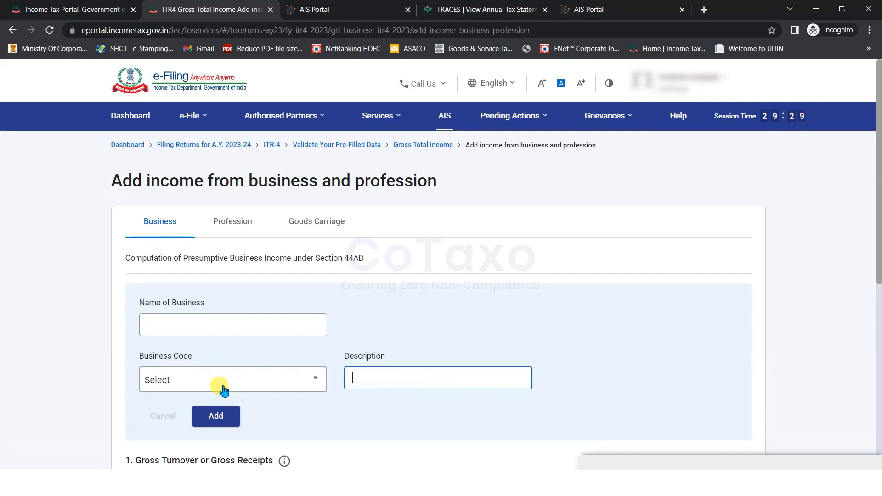
scroll(222, 388, down, 3)
click(199, 239)
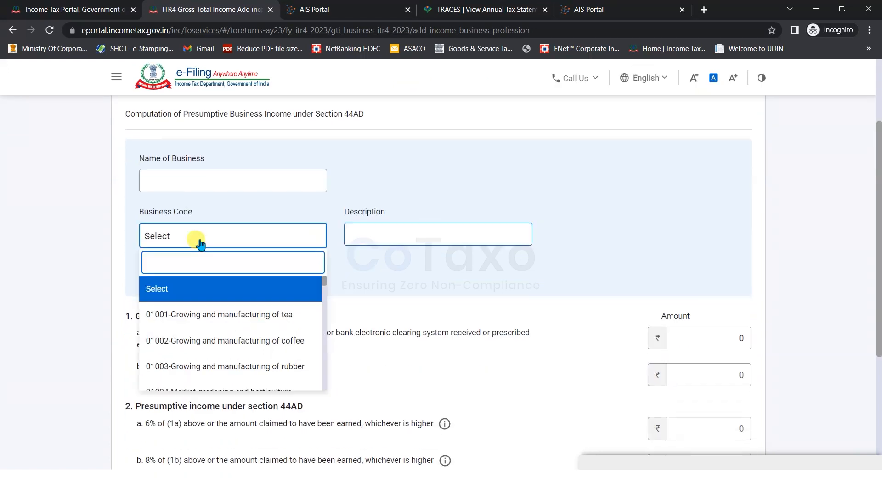
scroll(203, 320, down, 6)
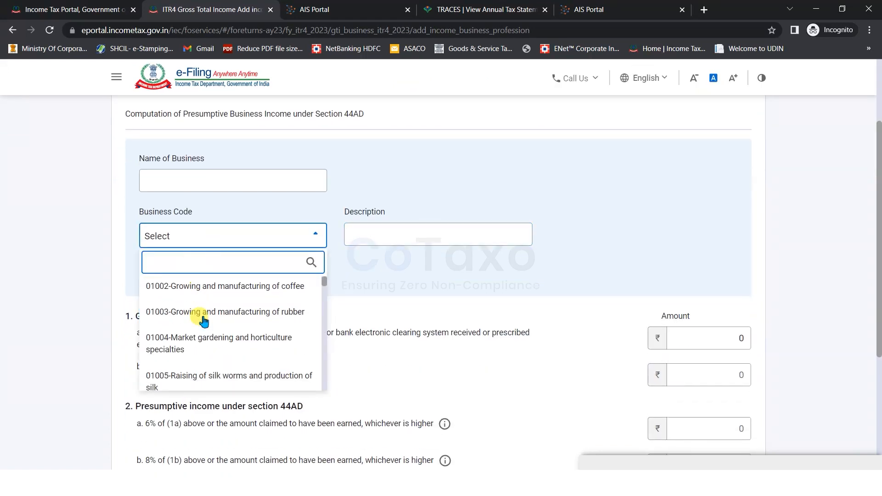
scroll(204, 320, down, 5)
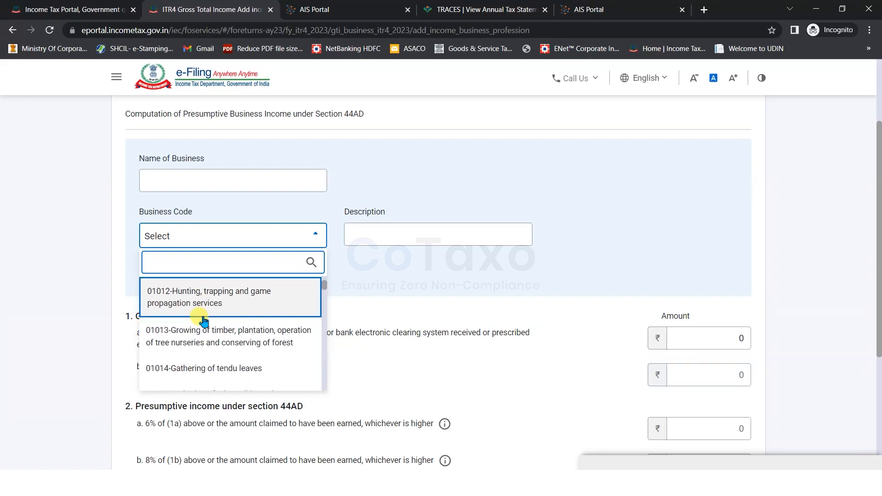
drag(325, 290, 347, 386)
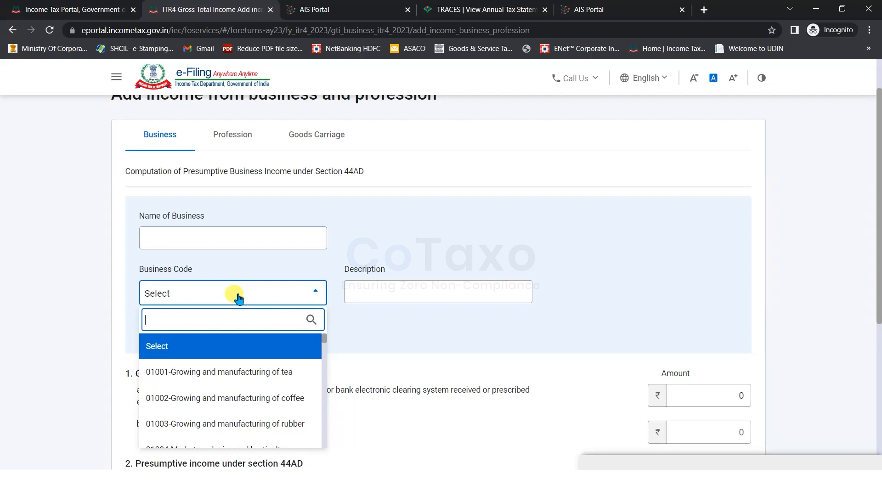
mouse_move(135, 214)
mouse_down()
mouse_move(223, 220)
mouse_move(138, 212)
mouse_up()
click(232, 212)
click(246, 212)
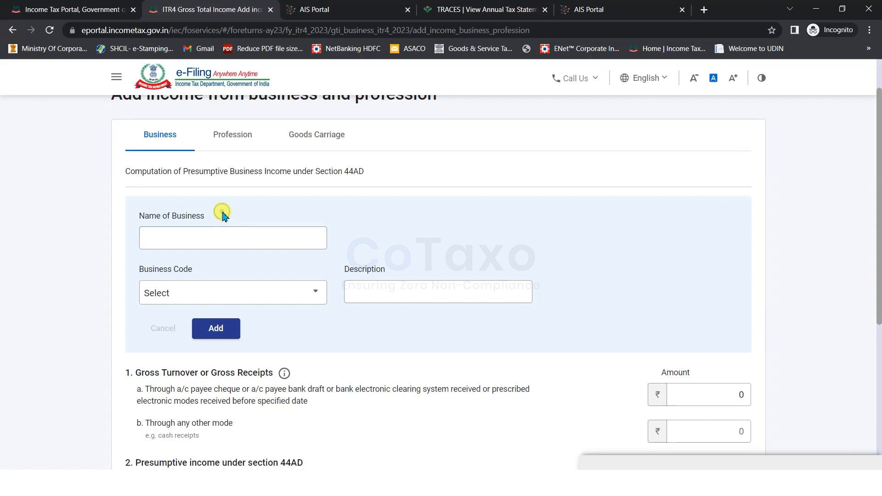
- Open the Profession form under Section 44ADA and look through its business codes, from software development to hospitals
click(233, 137)
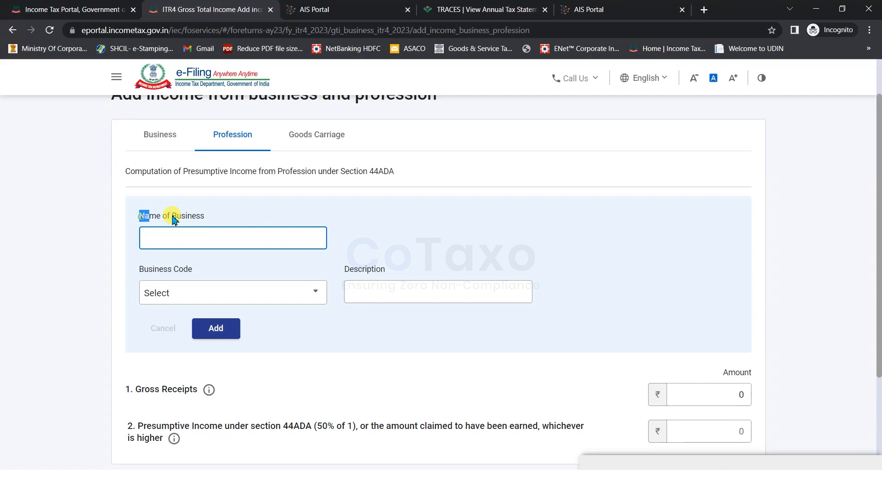
click(208, 288)
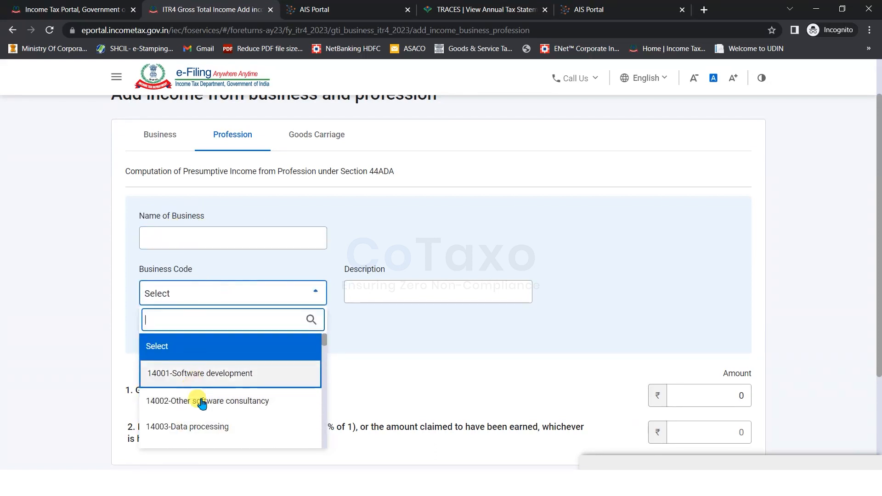
click(356, 293)
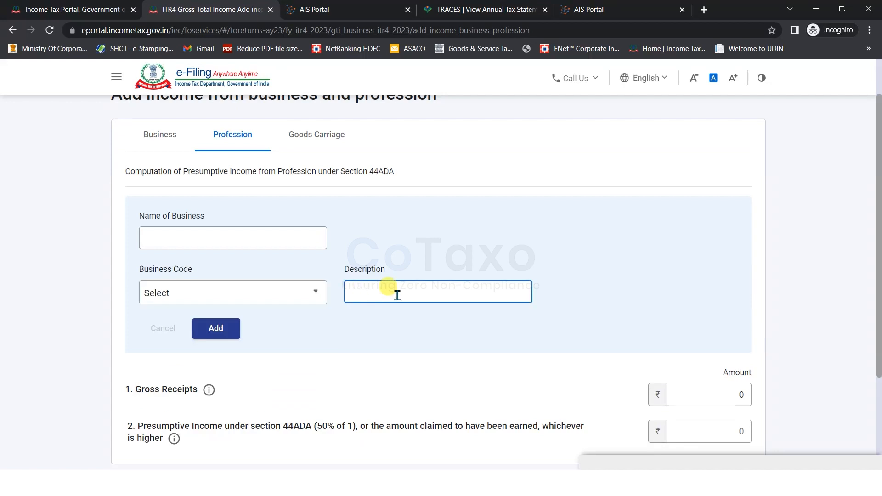
click(271, 293)
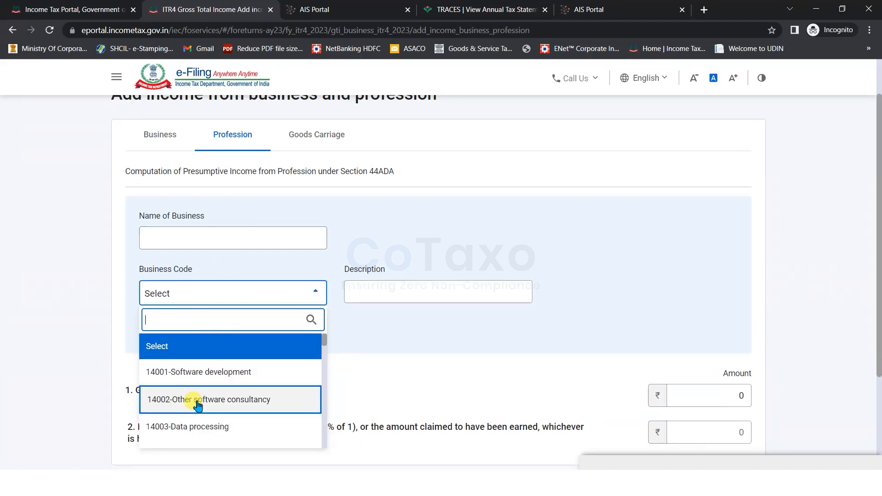
scroll(213, 388, down, 1)
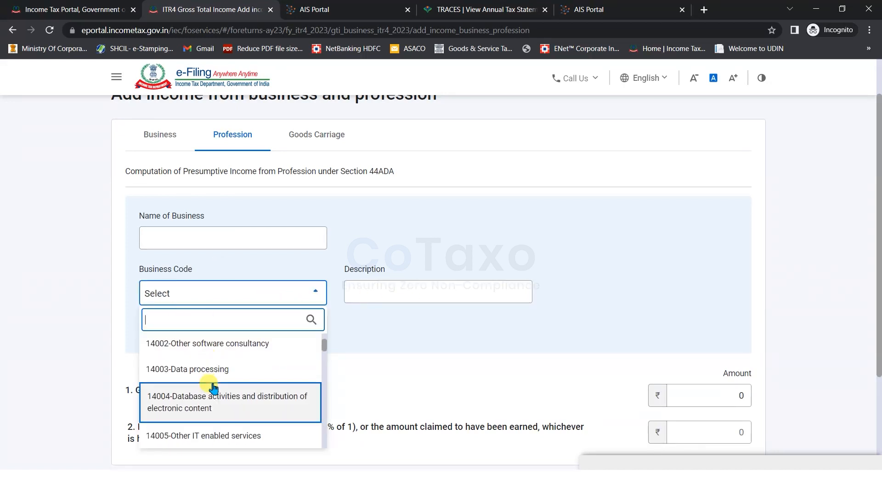
scroll(216, 390, down, 1)
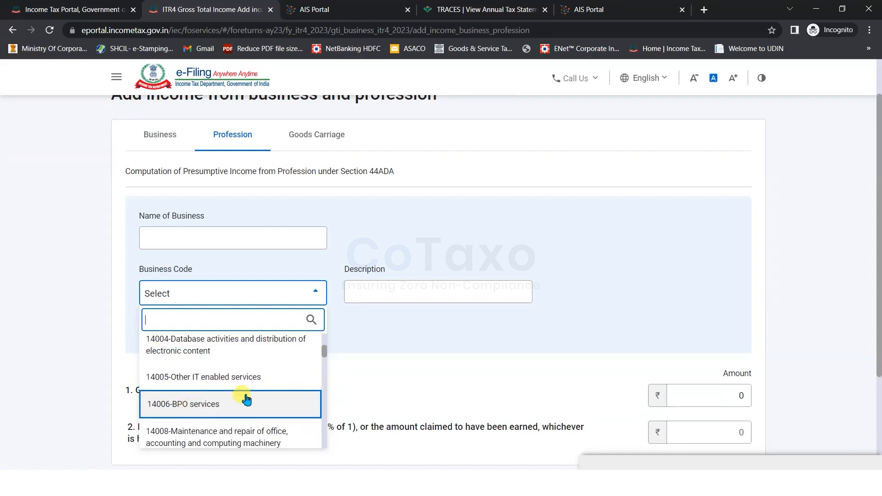
scroll(193, 405, down, 2)
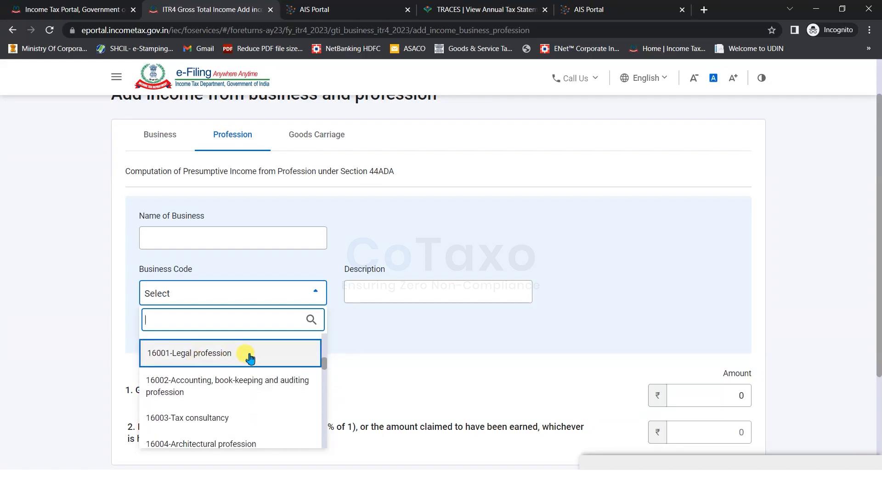
scroll(223, 394, down, 1)
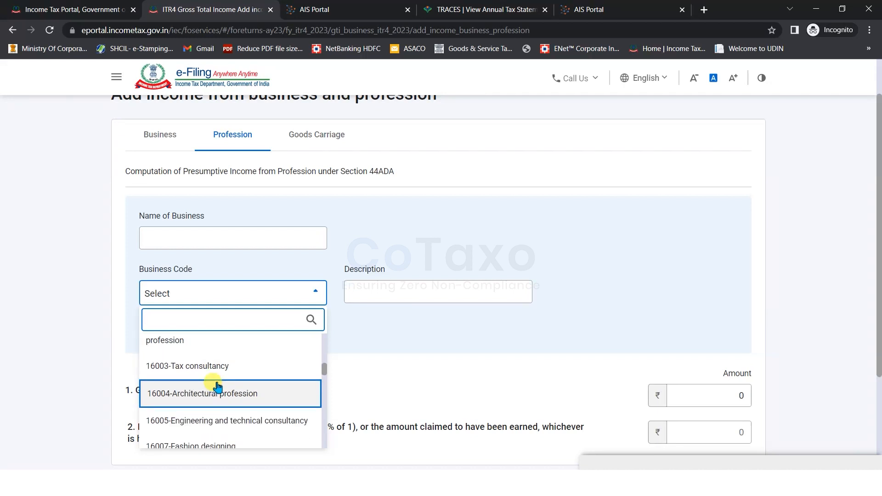
scroll(207, 376, down, 1)
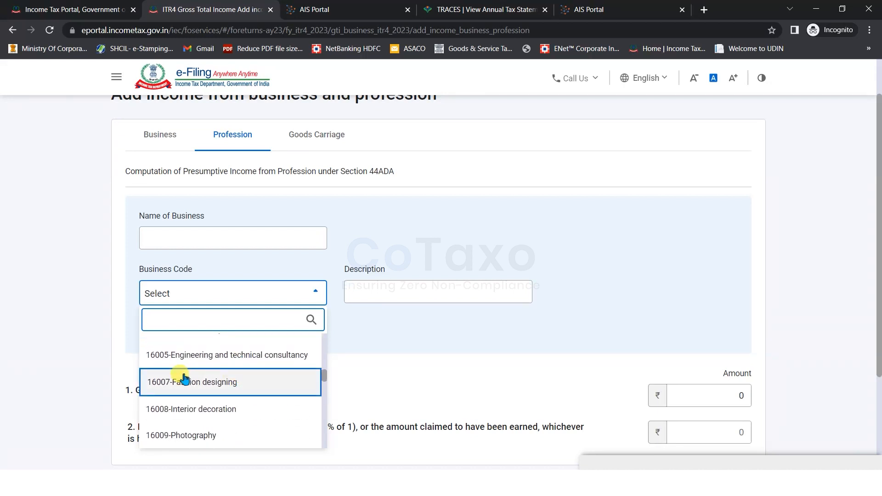
scroll(193, 370, down, 1)
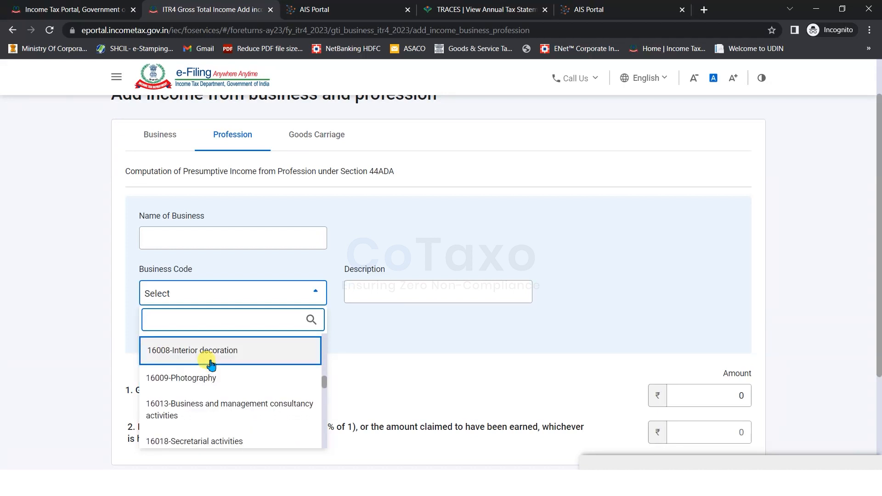
scroll(209, 365, down, 1)
scroll(220, 377, down, 1)
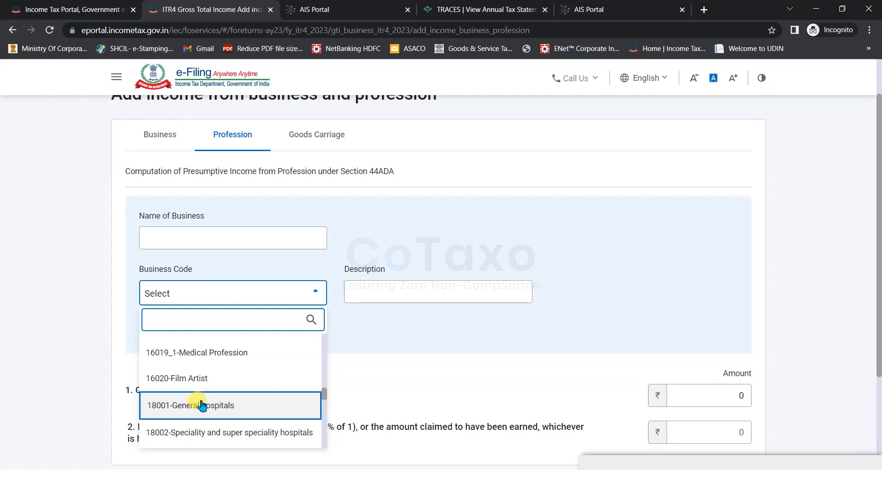
- View the Goods Carriage form under Section 44AE and look through its business codes
click(313, 140)
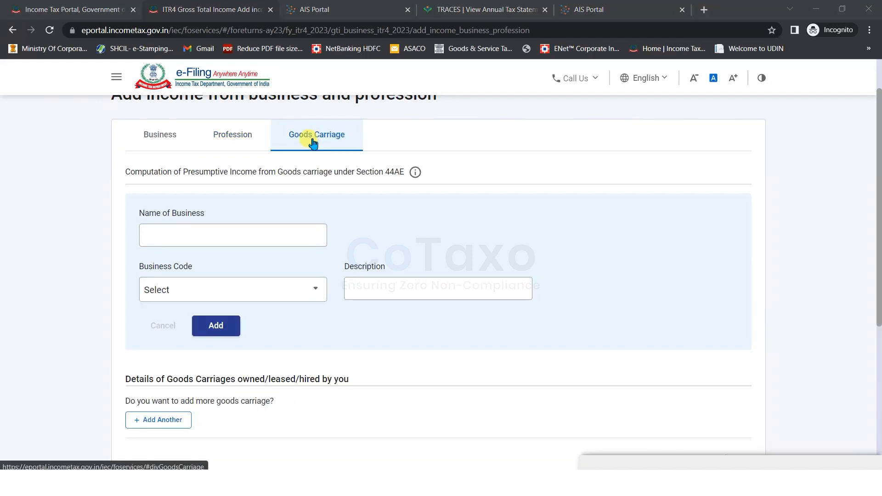
click(149, 234)
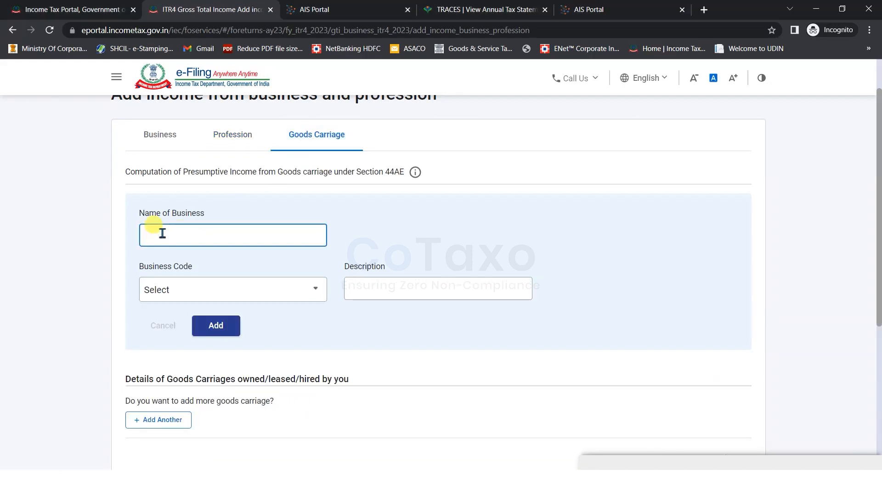
click(392, 286)
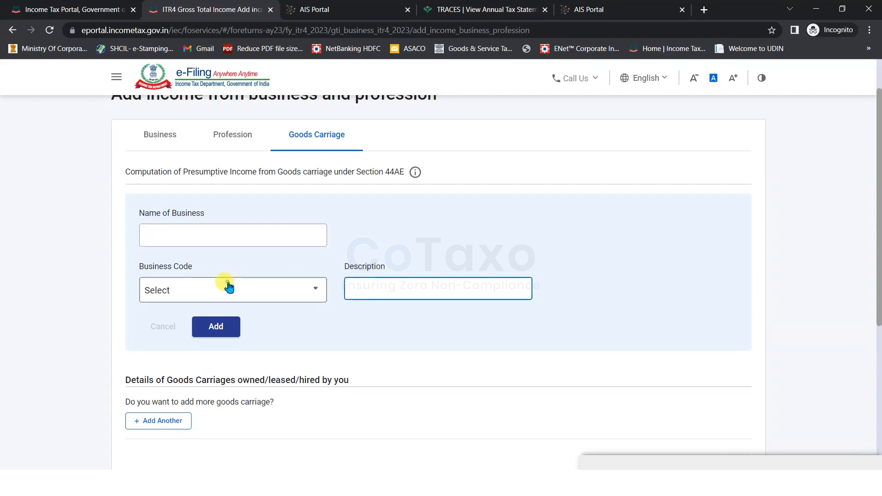
click(228, 288)
scroll(227, 351, down, 2)
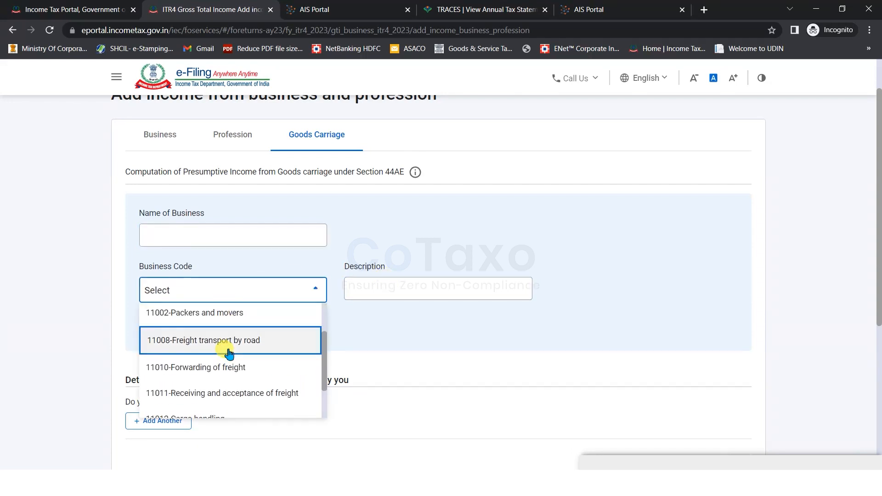
click(396, 330)
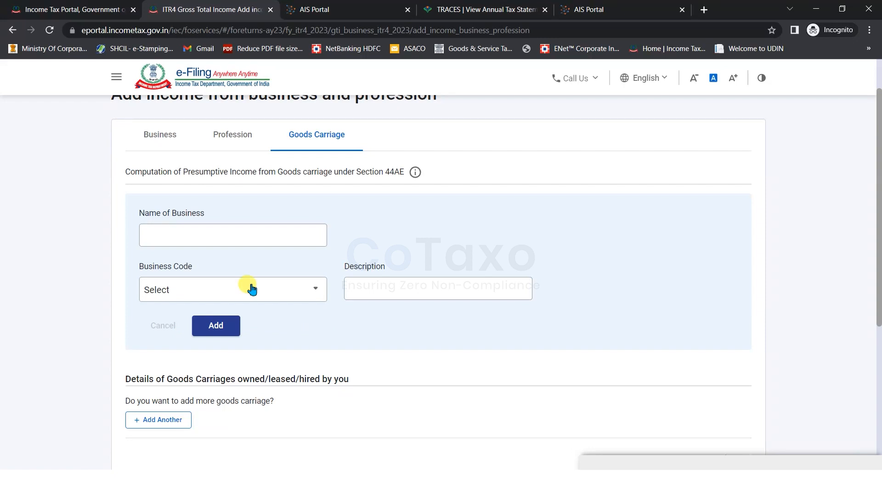
- Return to the Business form and enter 12,00,000 as gross receipts through account payee cheque, bank draft or electronic modes
click(159, 138)
drag(122, 317, 213, 324)
click(216, 335)
drag(142, 332, 248, 341)
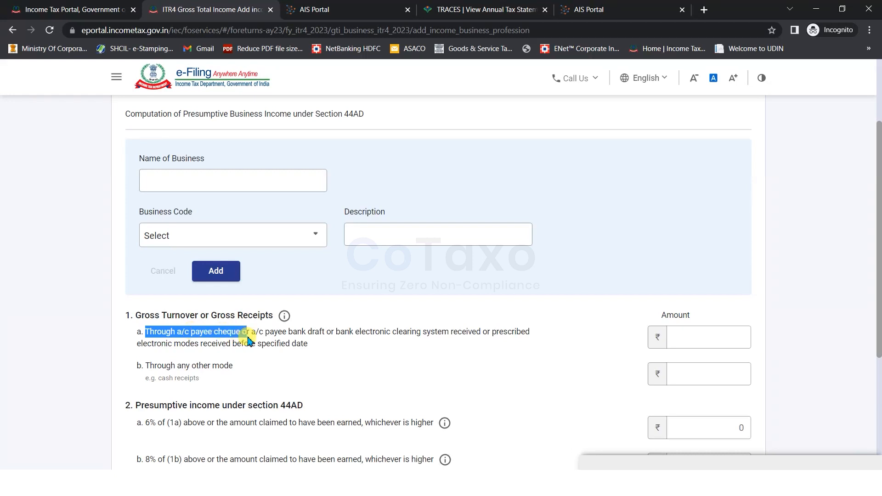
click(285, 336)
click(705, 335)
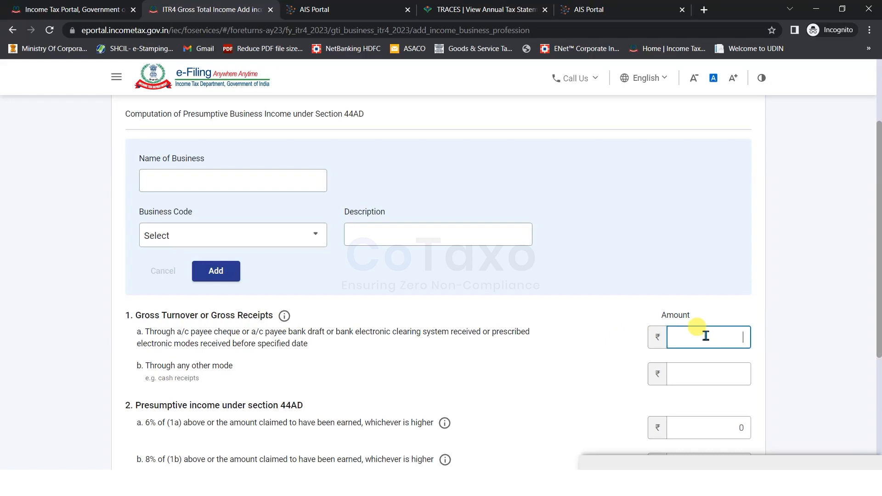
text(12000)
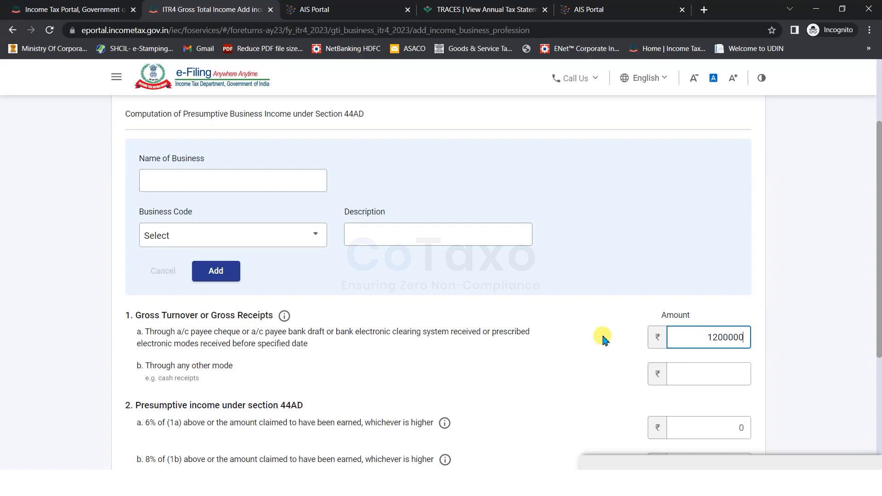
click(135, 334)
drag(152, 338, 307, 344)
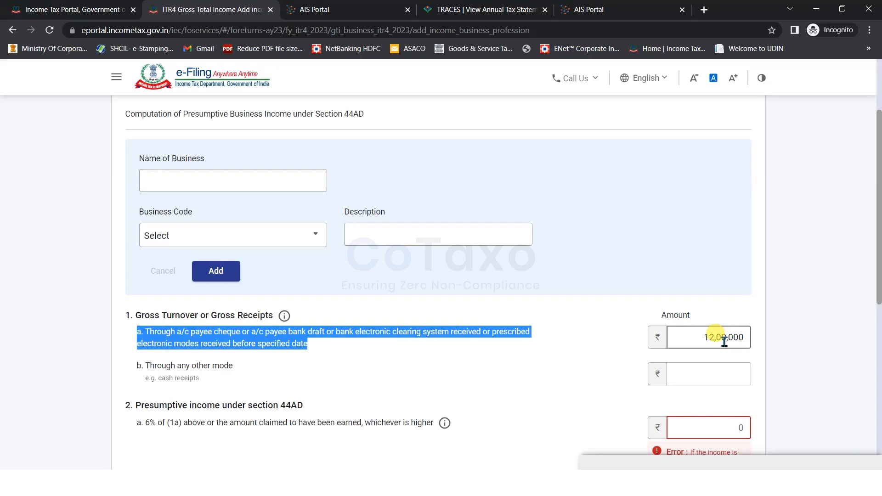
click(319, 347)
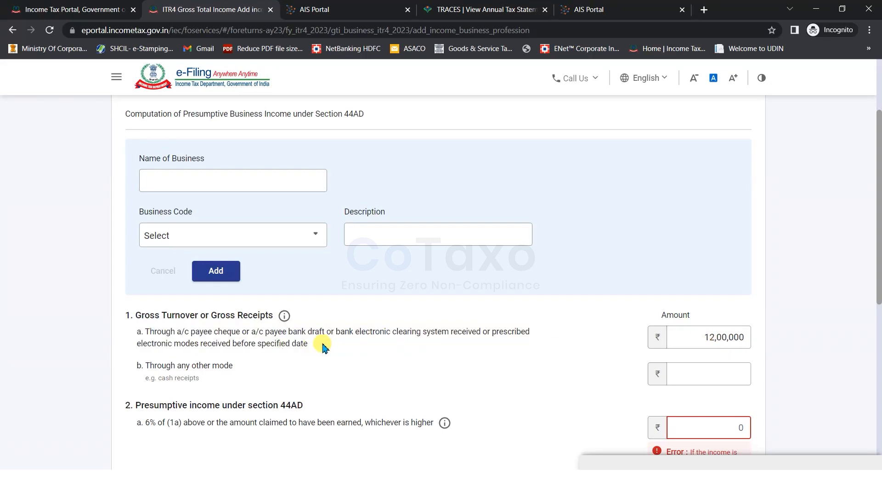
triple_click(144, 335)
click(191, 340)
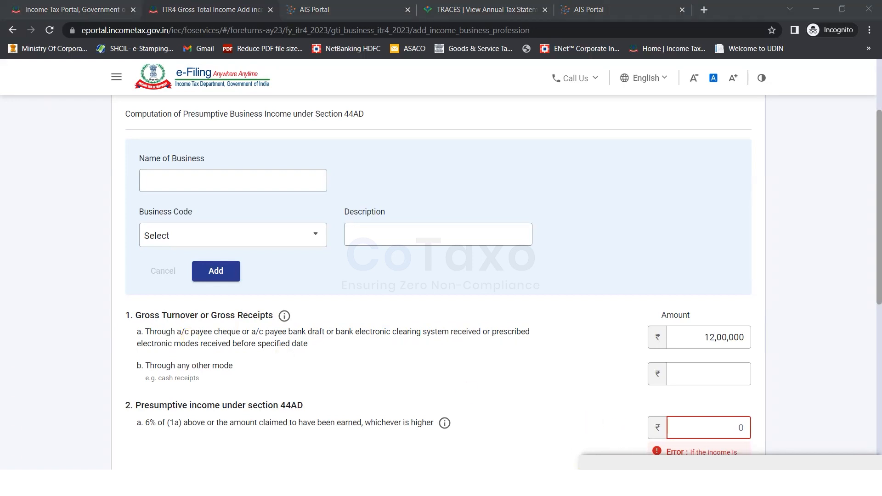
- Enter 1,00,000 as gross receipts through any other mode, such as cash receipts
click(694, 337)
drag(143, 367, 233, 366)
mouse_move(145, 378)
mouse_down()
mouse_move(201, 382)
mouse_move(145, 382)
mouse_up()
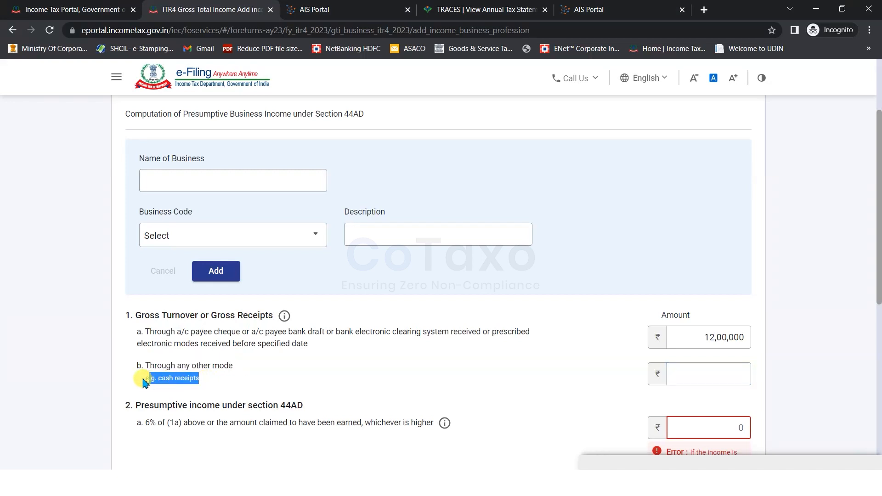
click(714, 376)
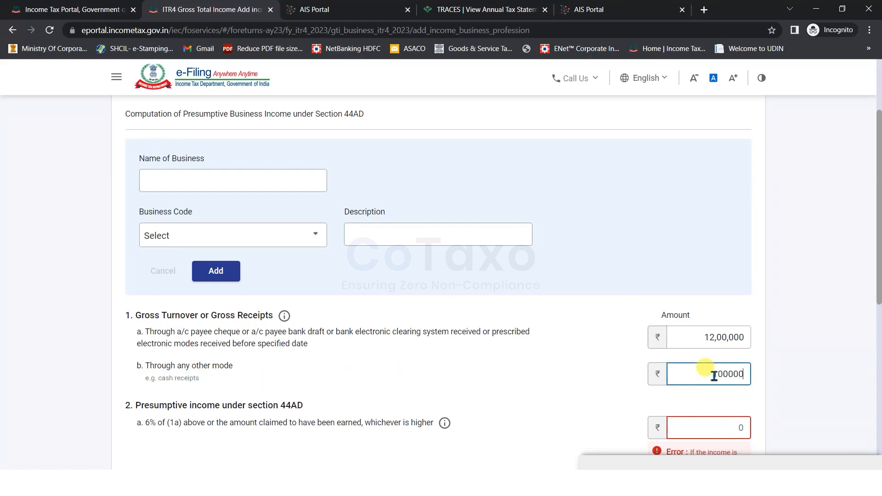
drag(141, 377, 193, 381)
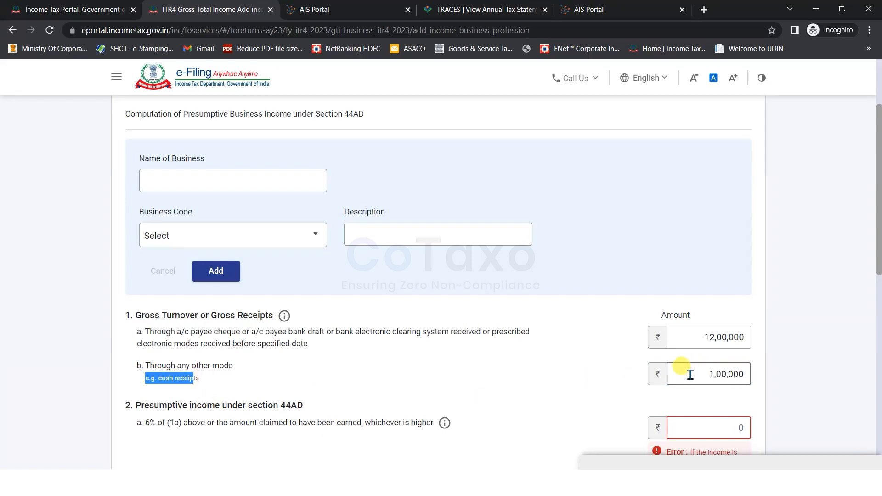
click(238, 380)
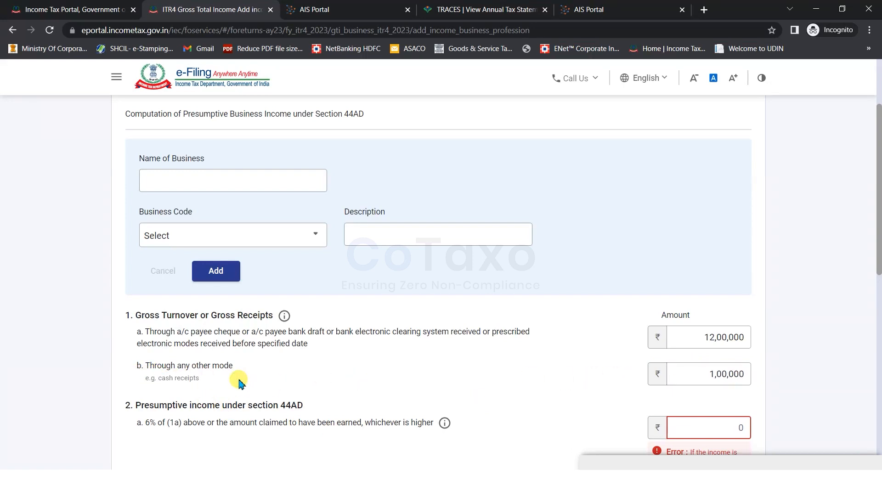
- Set the Section 44AD presumptive income to 4,00,000 for the 6% portion and 15000 for the 8% portion
scroll(551, 368, down, 3)
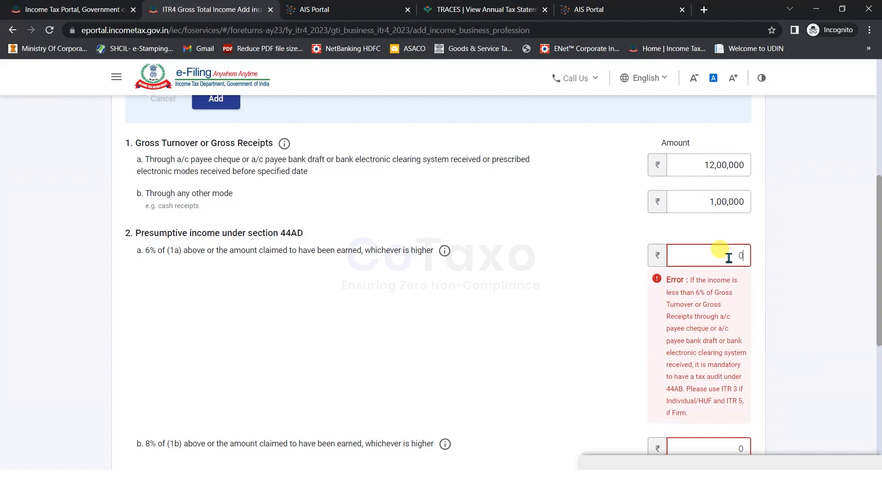
text(00,0)
text(0)
text(0)
click(712, 290)
text(15000)
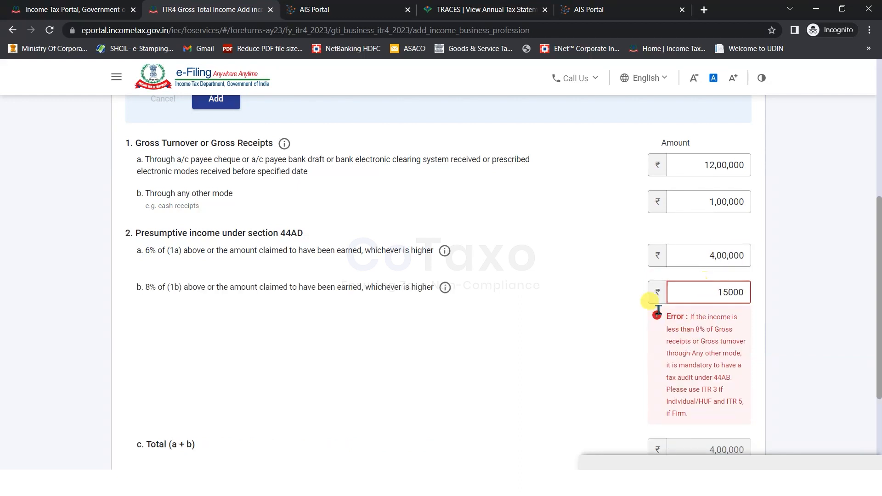
- Check the total presumptive income under Section 44AD and add the business income to the return
click(410, 328)
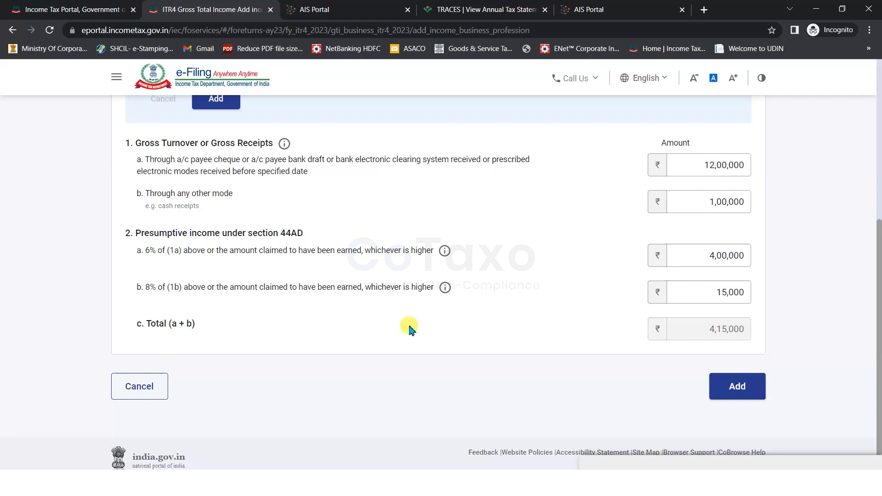
drag(706, 330, 752, 330)
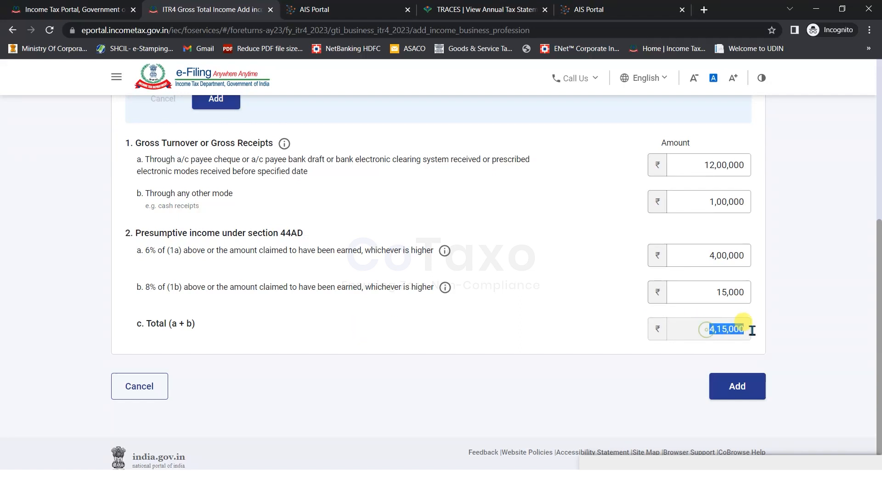
click(734, 386)
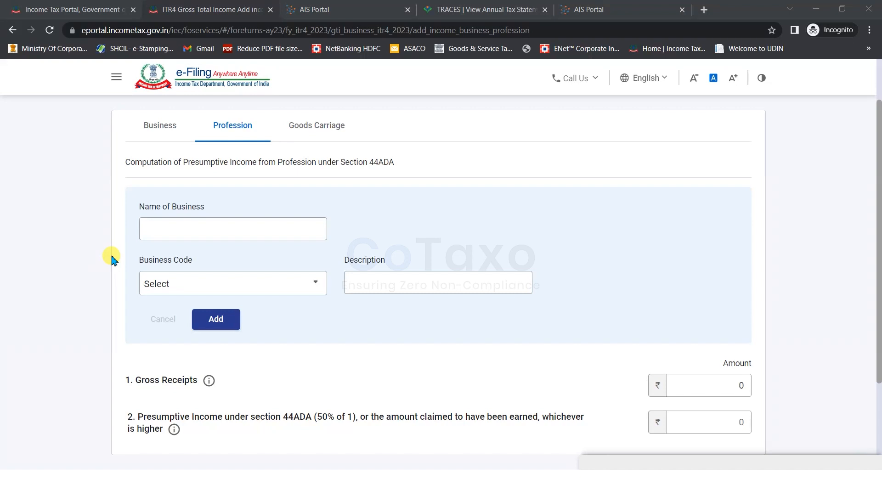
- Enter 10,00,000 as gross receipts in the Profession form under Section 44ADA
drag(135, 380, 177, 380)
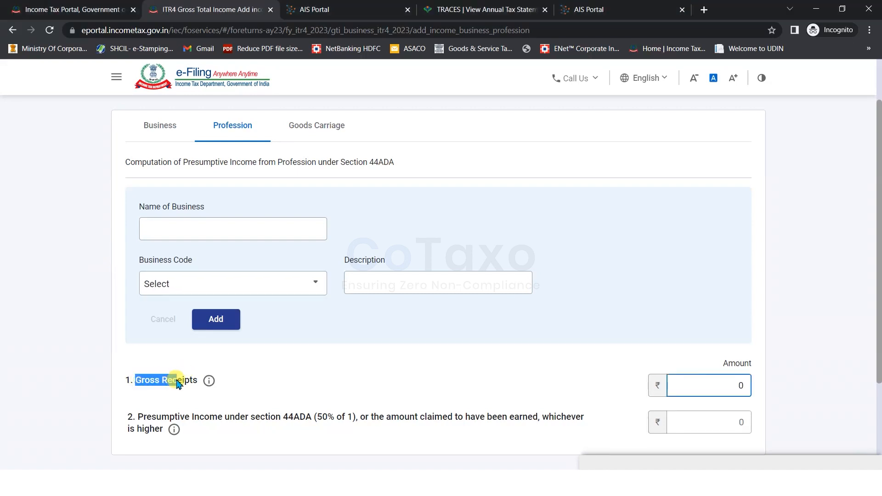
click(702, 385)
text(1000)
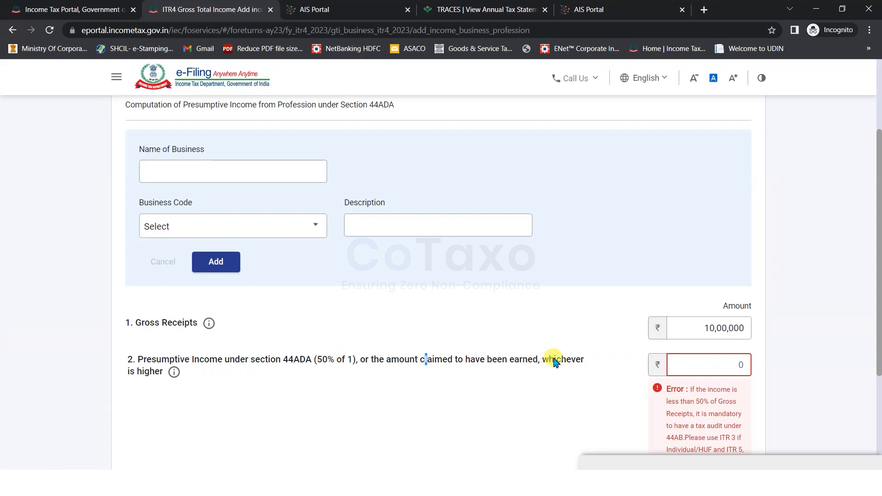
- Examine how the Section 44ADA presumptive income relates to gross receipts, including the 50% rule and the error on the amount
triple_click(592, 362)
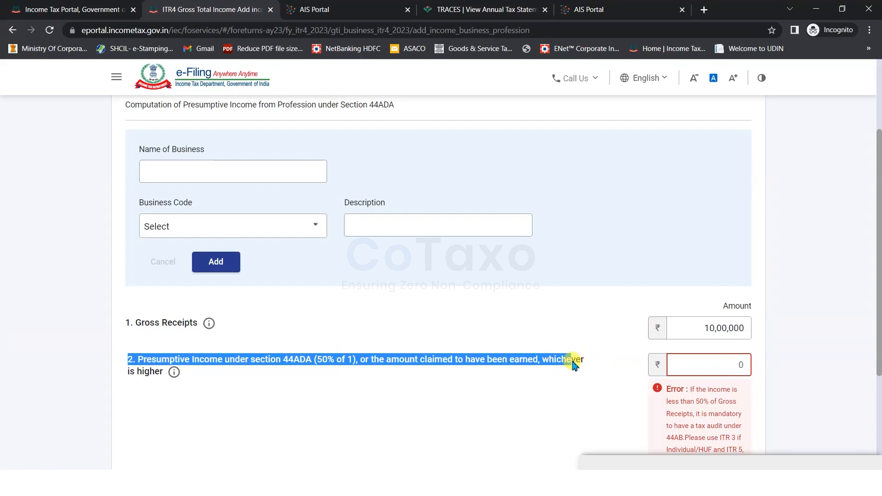
click(574, 364)
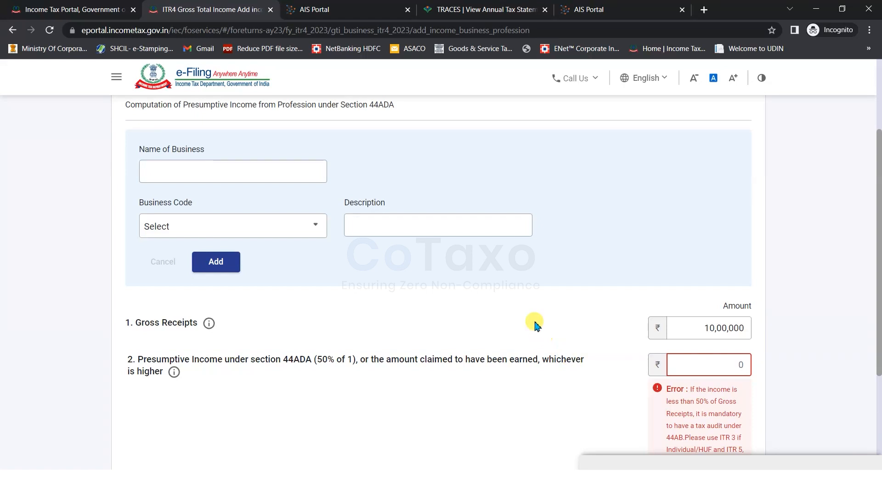
scroll(472, 371, up, 1)
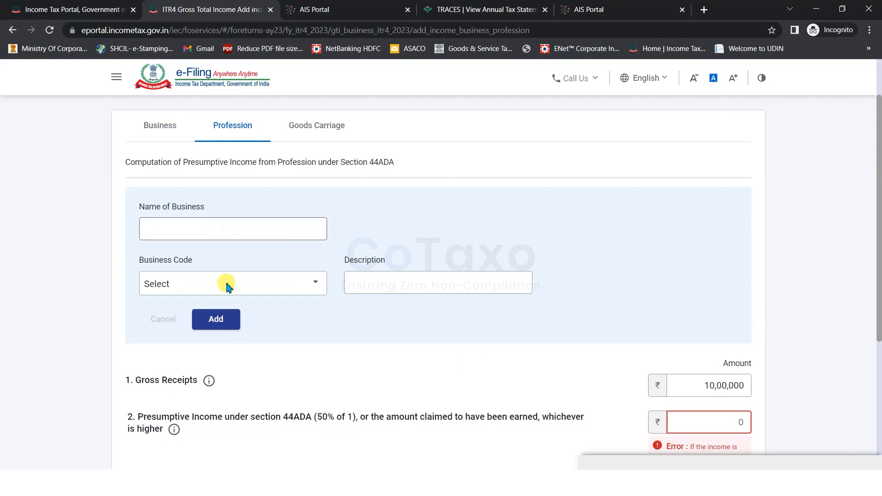
drag(136, 380, 165, 386)
click(732, 385)
double_click(735, 386)
click(189, 401)
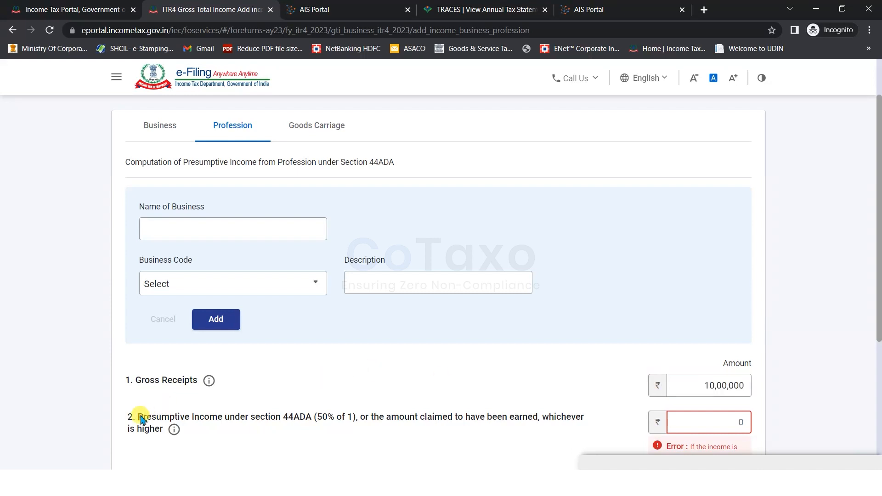
drag(140, 417, 275, 401)
click(580, 401)
click(687, 388)
click(543, 404)
drag(251, 417, 428, 419)
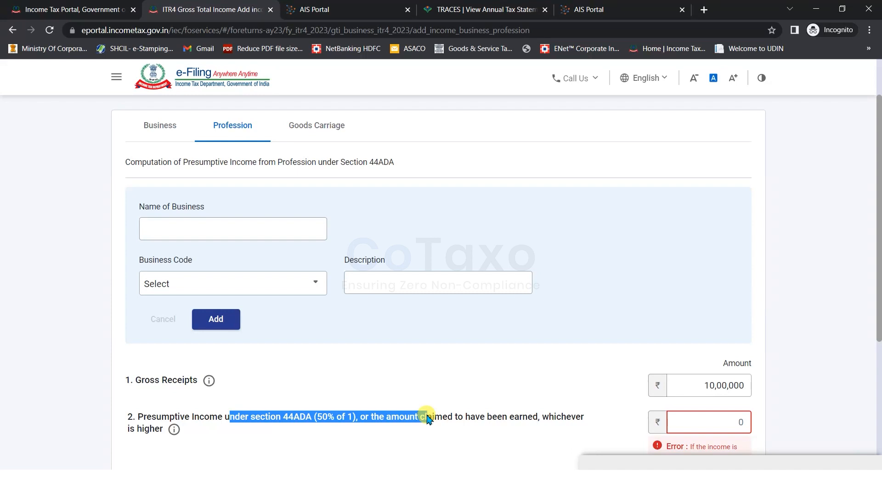
scroll(427, 419, down, 4)
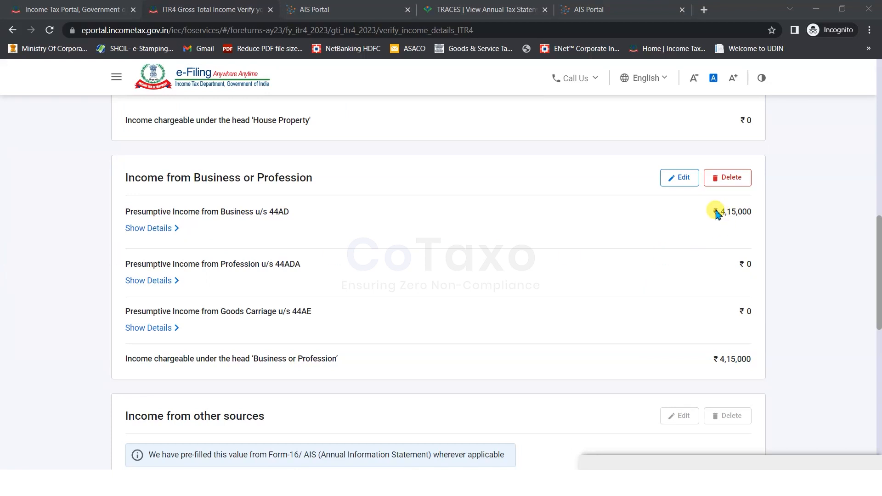
- Review the business or profession, salary and house property sections of the income source details, including the one-house-property limit
drag(715, 211, 752, 211)
scroll(735, 301, up, 10)
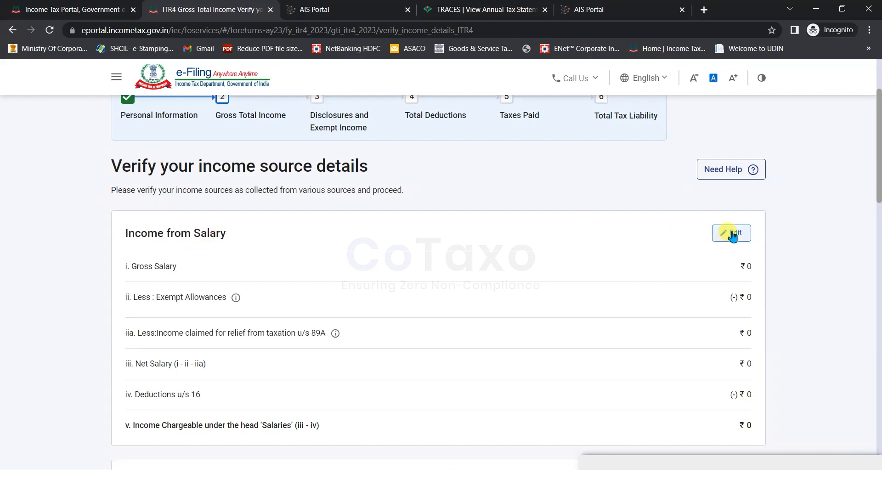
scroll(482, 258, down, 4)
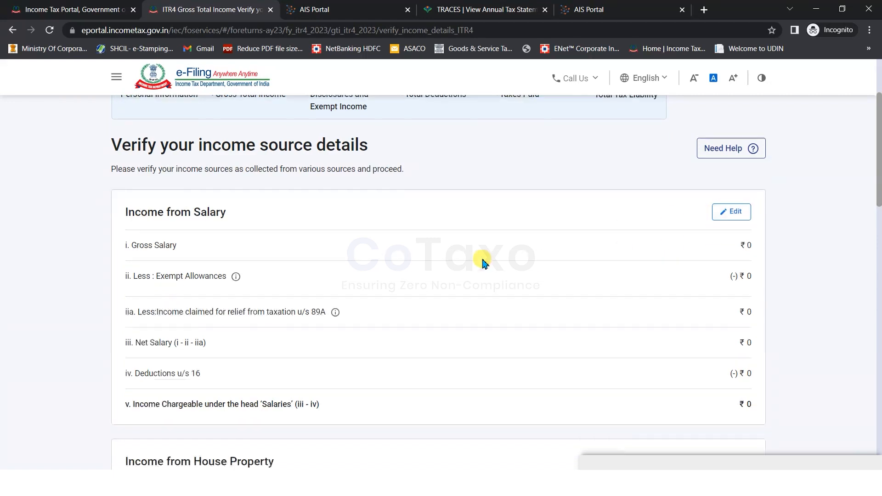
scroll(482, 262, down, 2)
drag(120, 196, 277, 197)
click(202, 214)
drag(132, 212, 349, 212)
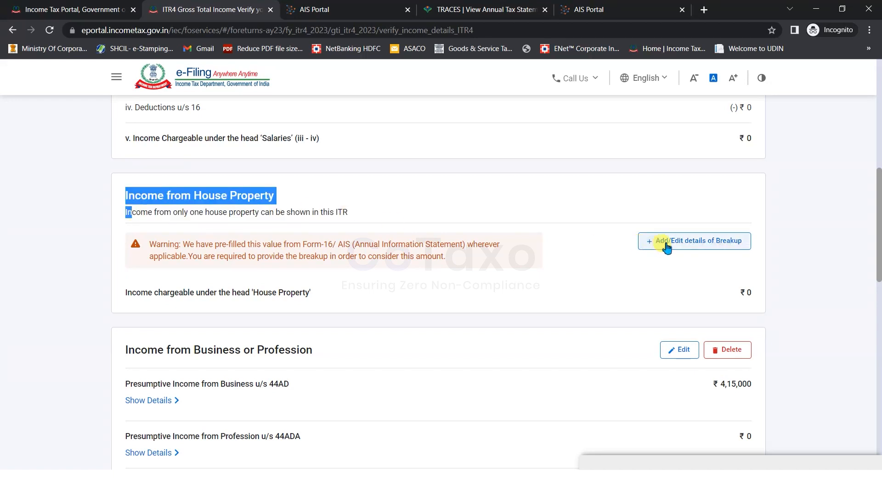
click(99, 223)
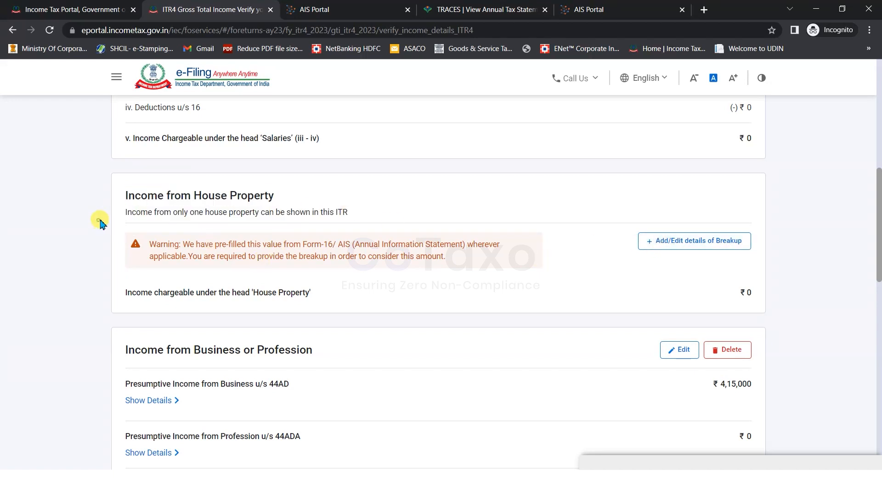
triple_click(361, 217)
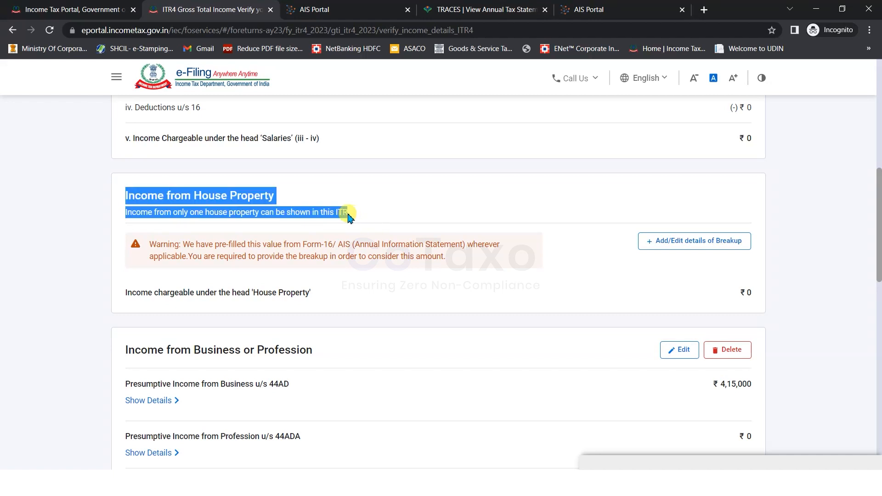
click(85, 247)
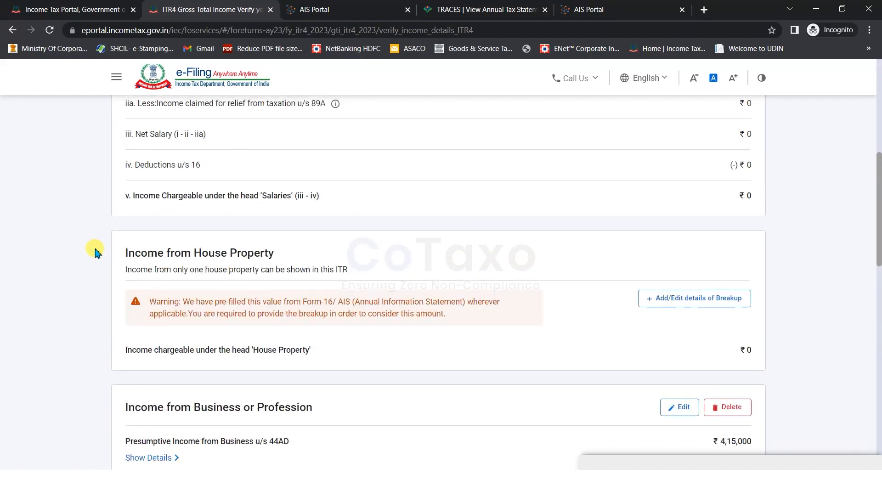
scroll(236, 247, up, 8)
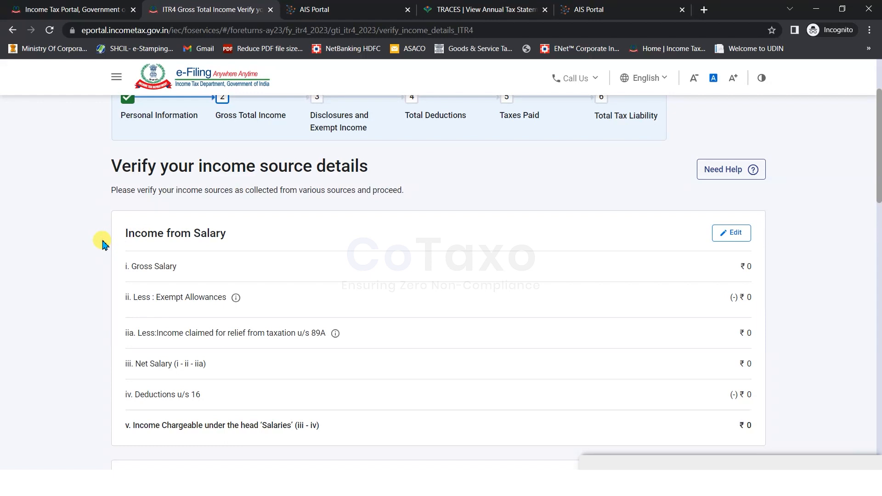
scroll(103, 244, down, 1)
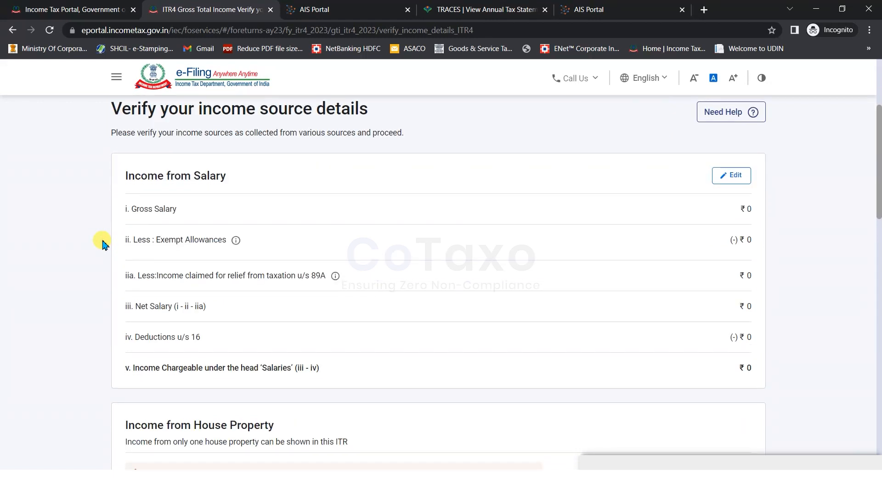
scroll(103, 244, down, 5)
- Review the pre-filled amounts under Income from other sources and the income chargeable under that head
scroll(103, 244, down, 10)
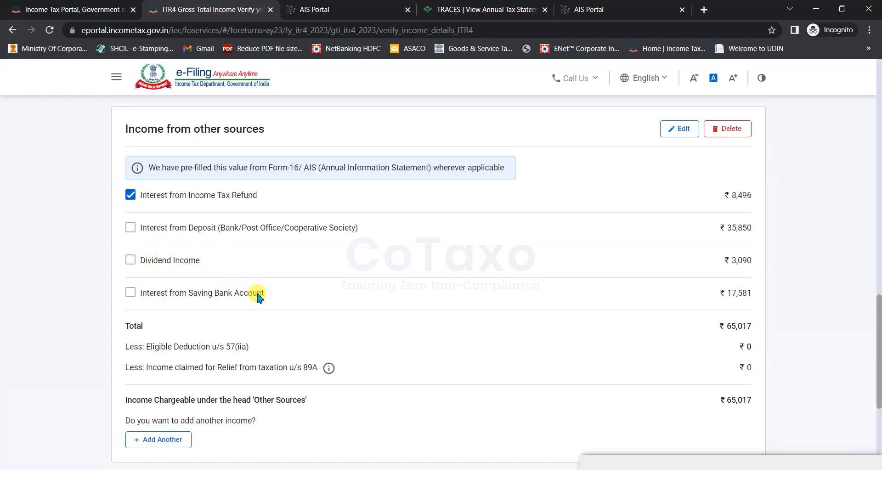
mouse_move(733, 198)
mouse_down()
mouse_move(754, 199)
mouse_move(741, 197)
mouse_up()
click(740, 196)
click(682, 131)
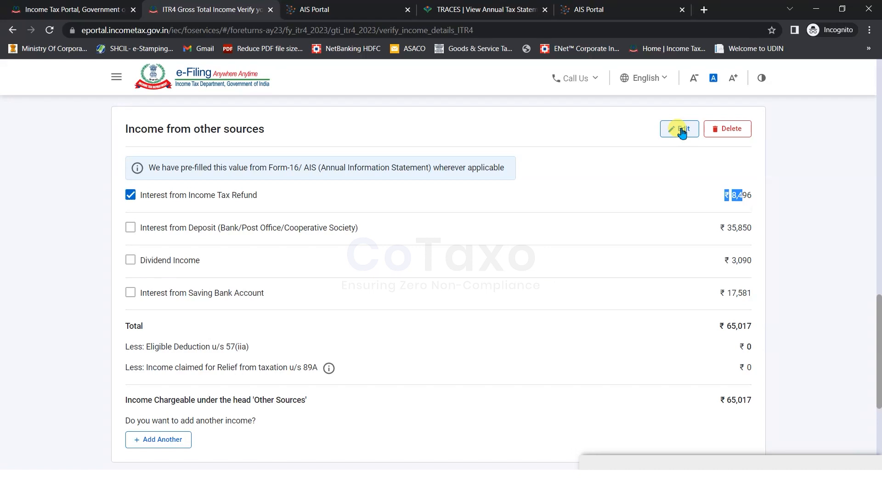
click(683, 201)
scroll(165, 351, down, 1)
drag(124, 343, 269, 360)
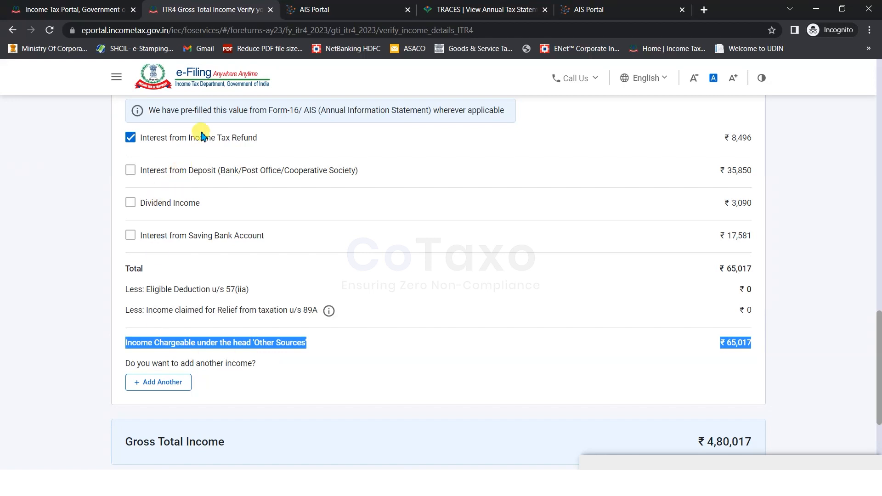
click(221, 366)
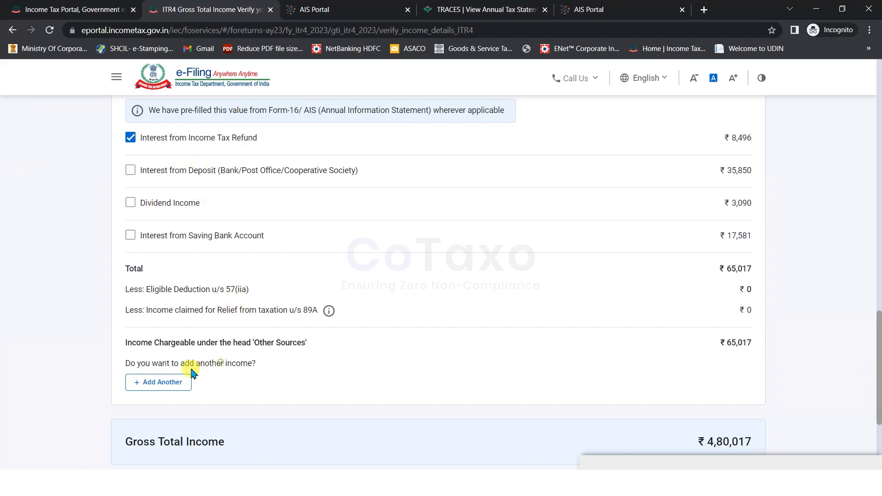
- Open the questions for adding another income under other sources and review the quarterly break-up of dividend income
click(160, 384)
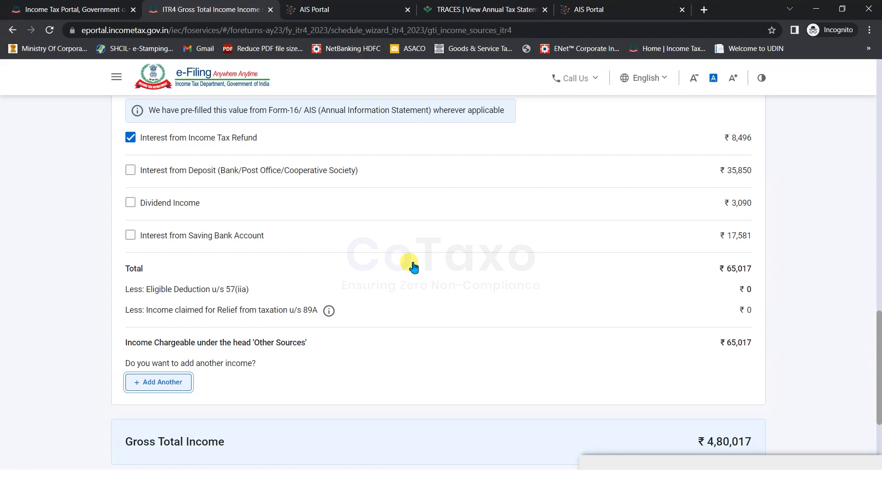
drag(130, 161, 219, 162)
click(93, 226)
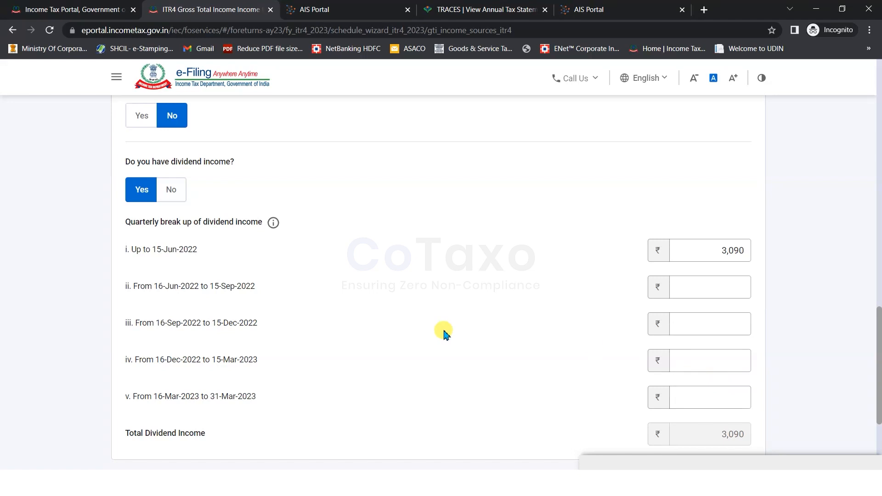
scroll(444, 334, down, 3)
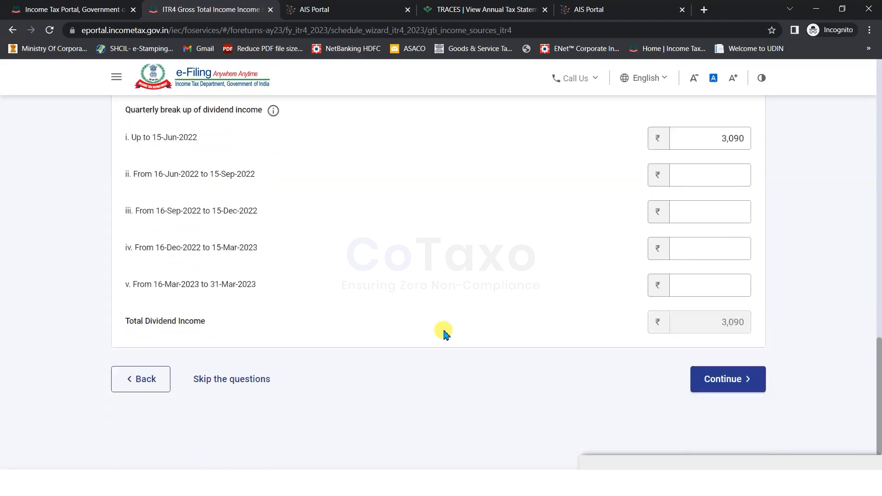
click(697, 366)
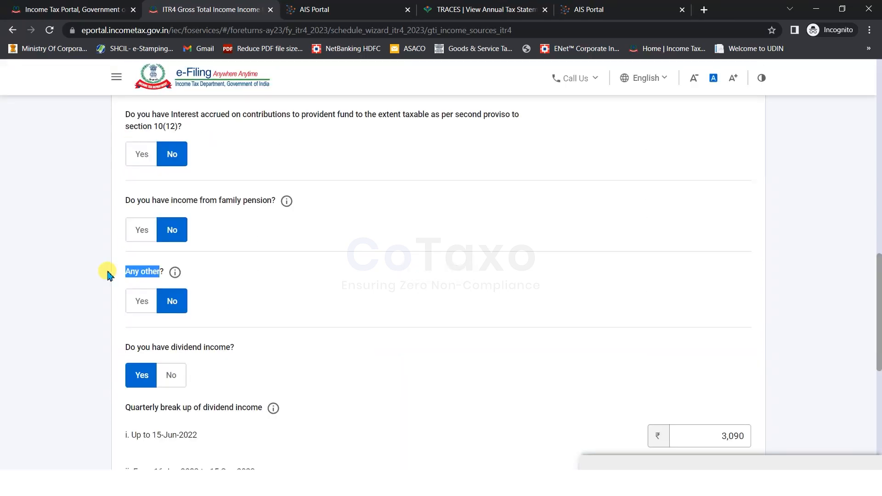
- Try declaring any other income of 4,000 without a description, and reset the answer to No
click(108, 275)
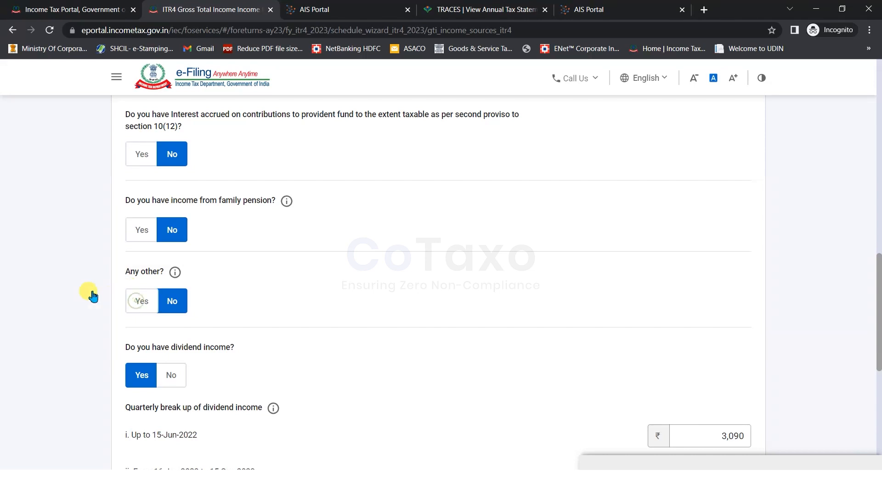
click(141, 299)
click(193, 347)
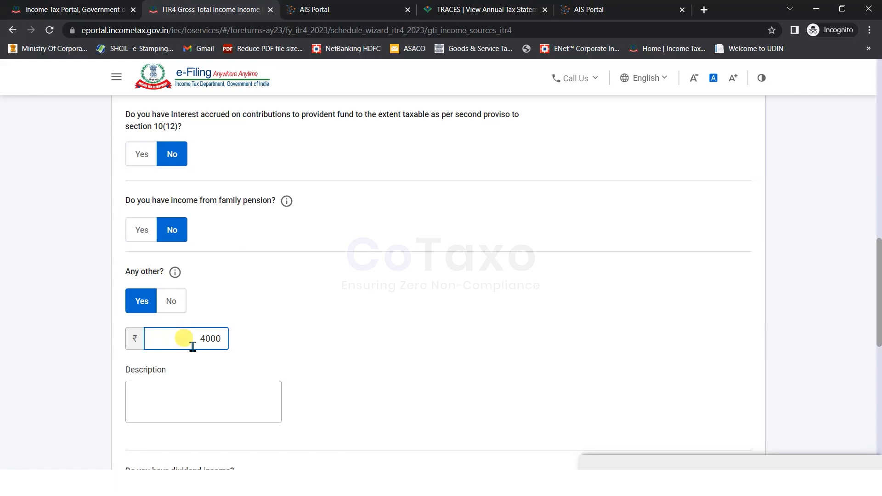
text(4000)
click(187, 390)
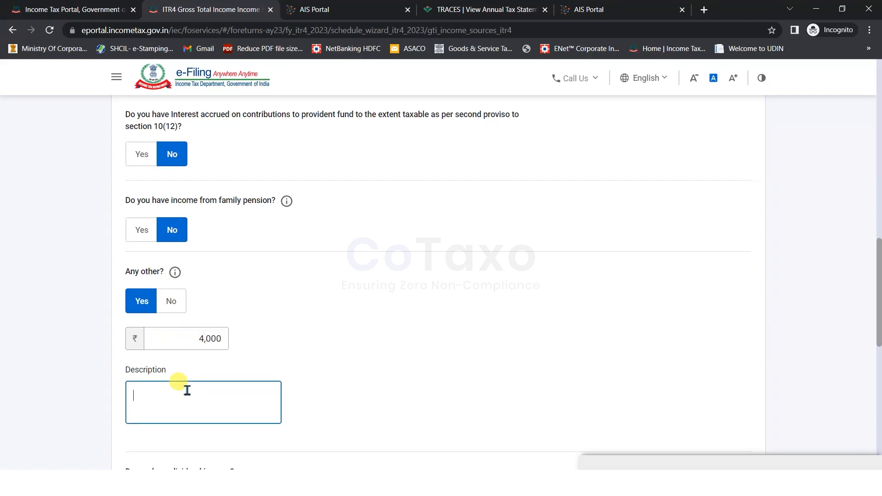
click(299, 367)
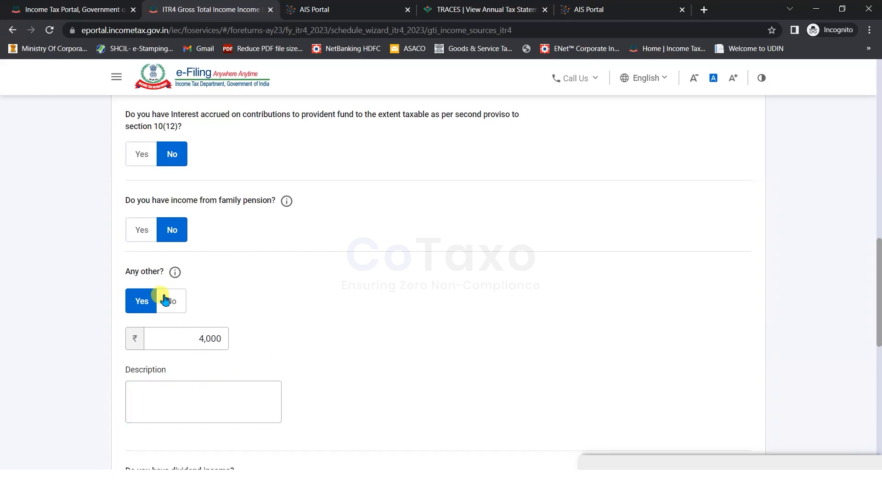
click(166, 301)
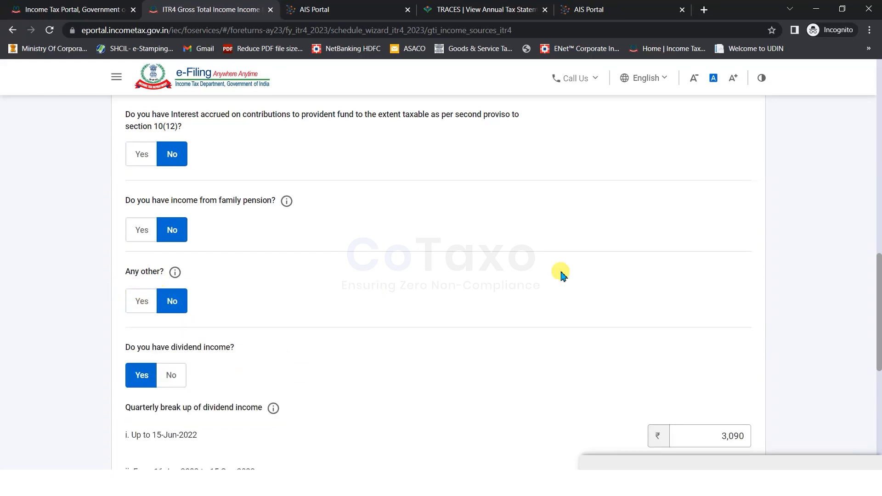
- Leave the income source questions and confirm the Gross Total Income section
scroll(705, 258, down, 7)
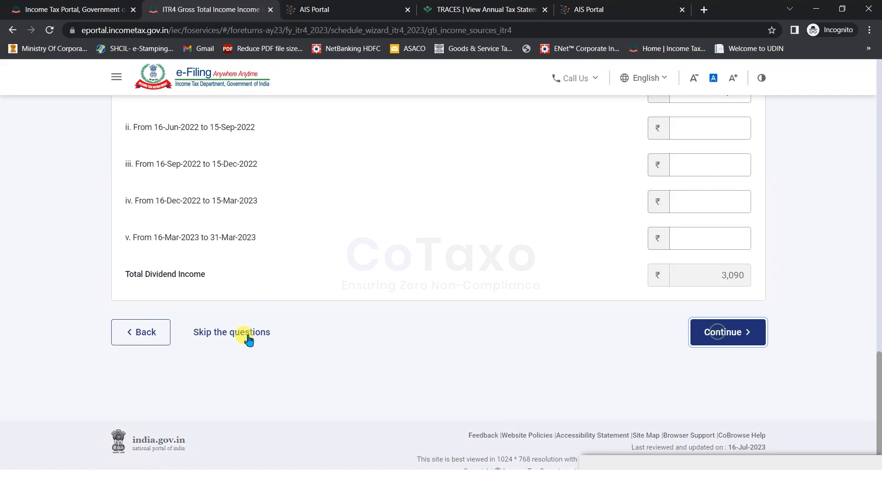
click(248, 353)
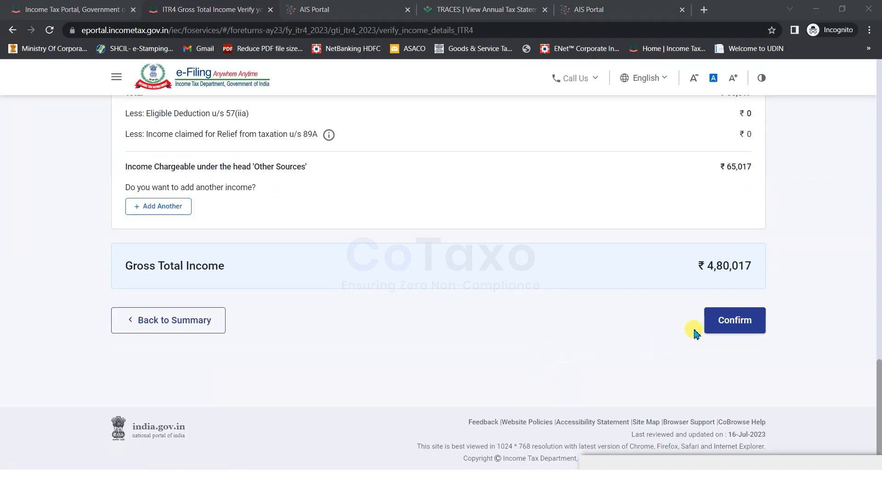
click(727, 321)
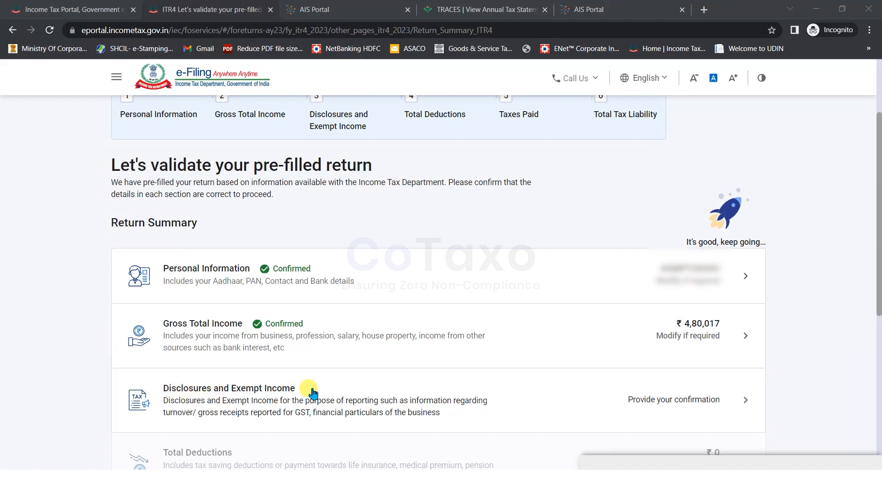
- Open the Disclosures and Exempt Income section and start adding the financial particulars of the business
click(741, 396)
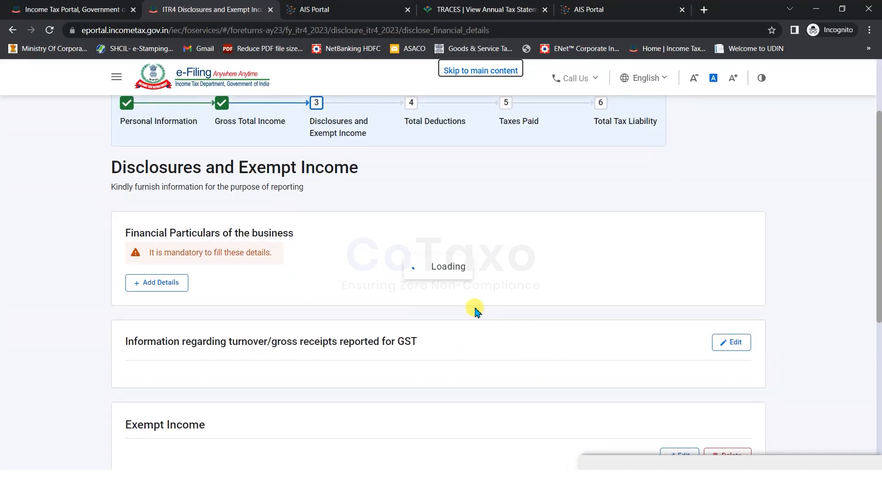
scroll(84, 248, down, 4)
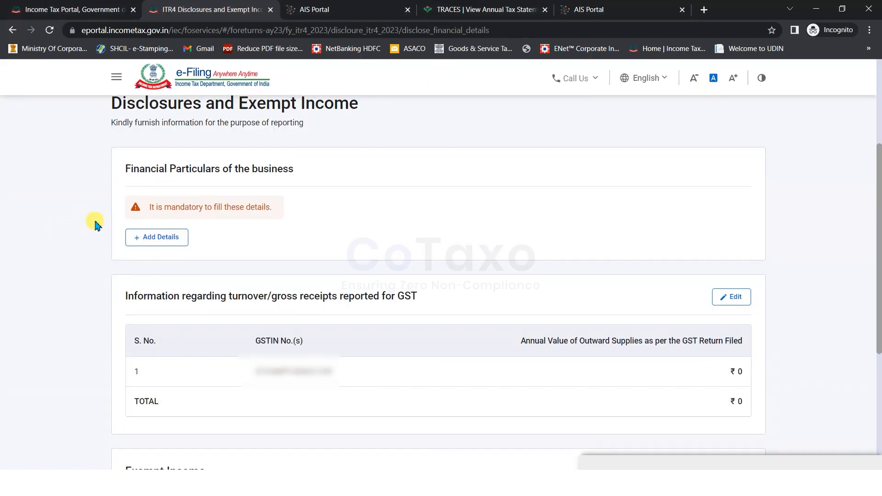
drag(150, 206, 176, 206)
click(138, 159)
drag(122, 167, 303, 164)
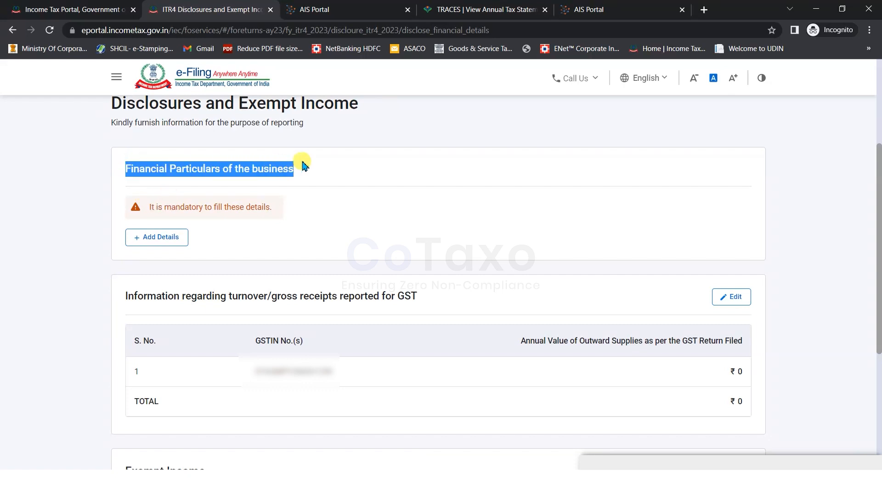
click(358, 173)
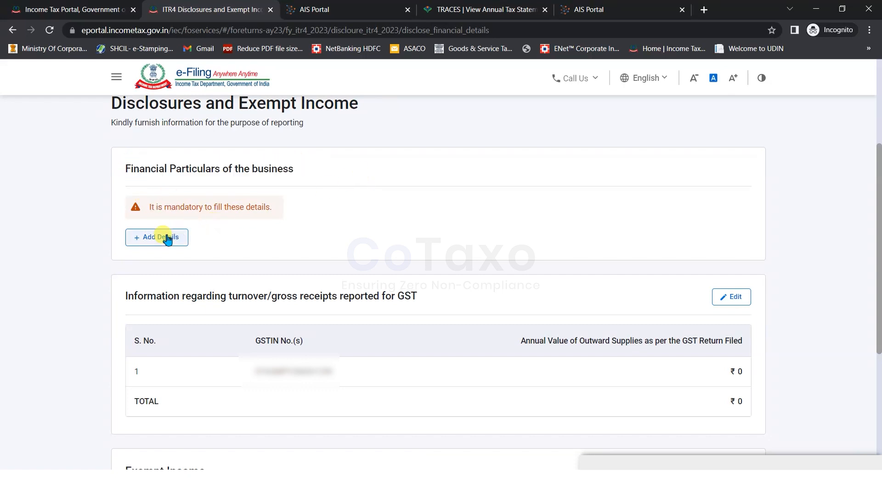
click(146, 243)
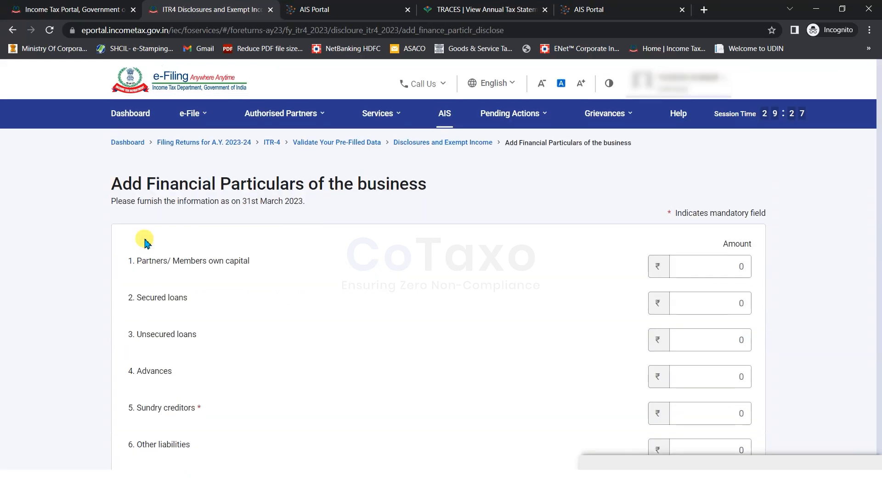
- Review the capital and liabilities items and set Sundry creditors to 2,00,000
scroll(130, 150, down, 3)
drag(132, 120, 209, 377)
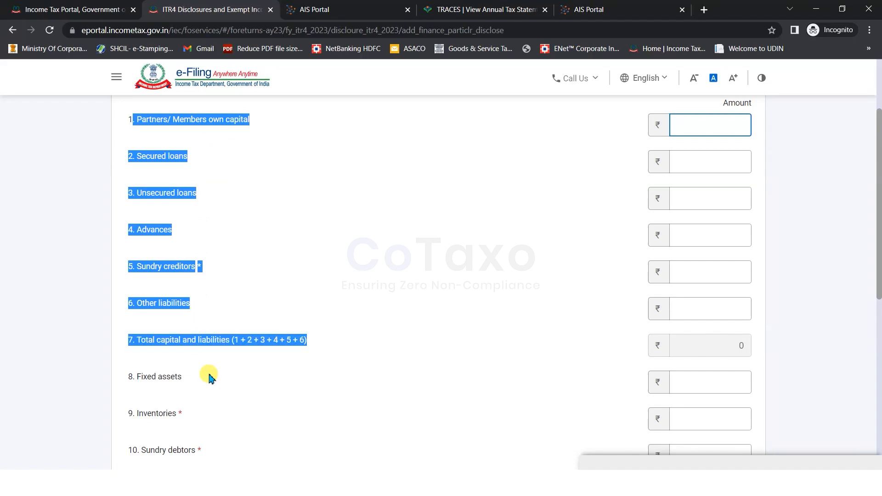
click(282, 266)
drag(122, 273, 230, 271)
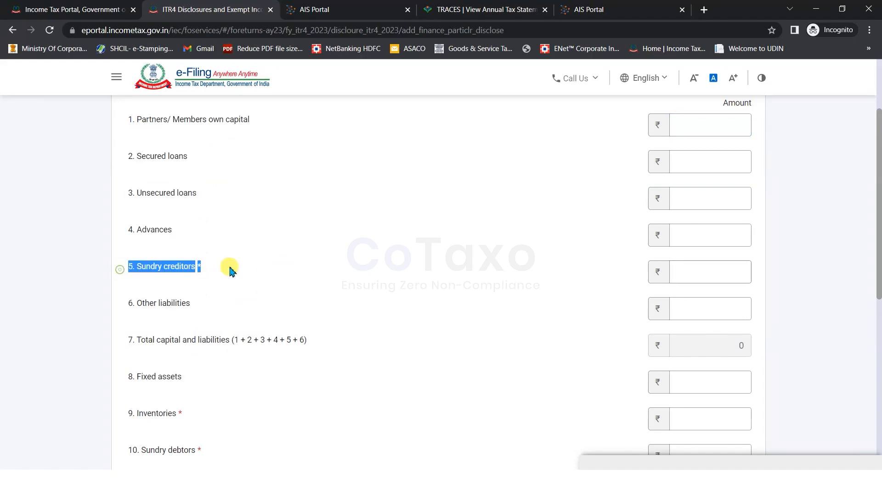
drag(121, 265, 205, 265)
click(206, 267)
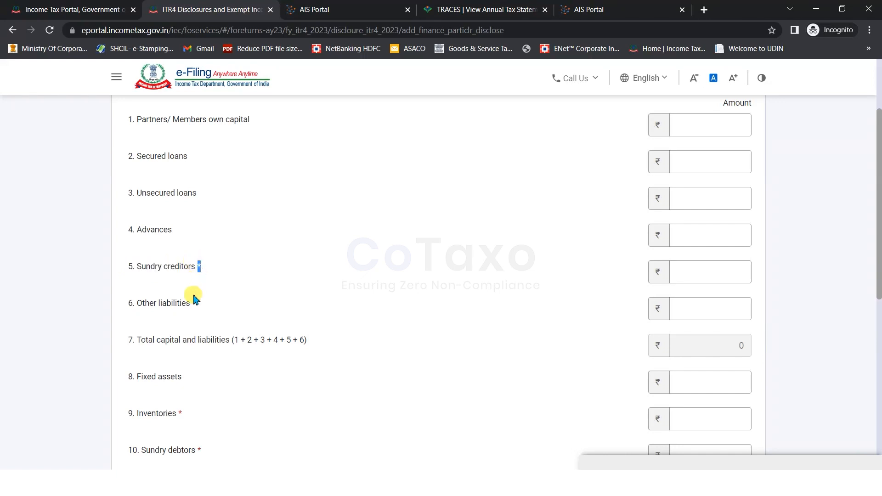
click(218, 265)
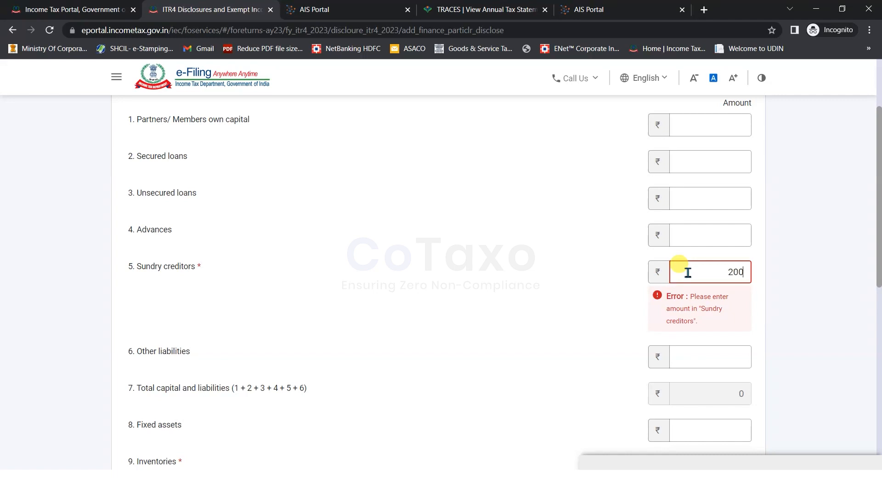
click(516, 285)
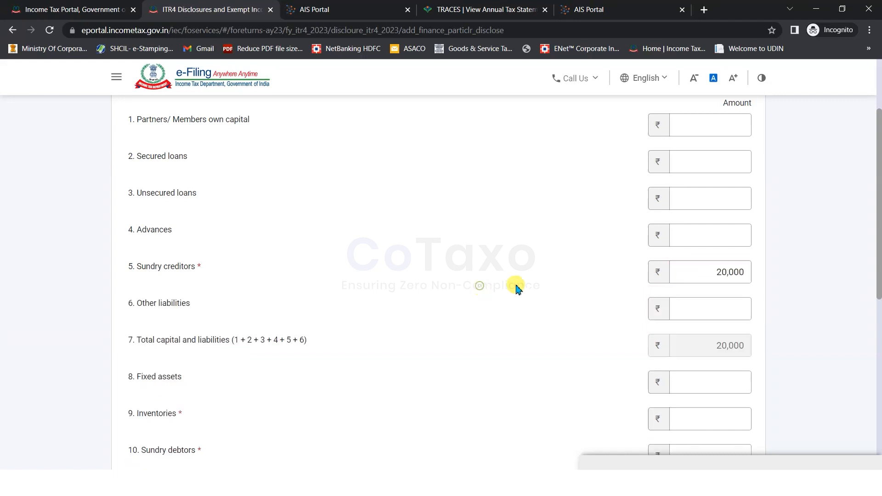
click(597, 276)
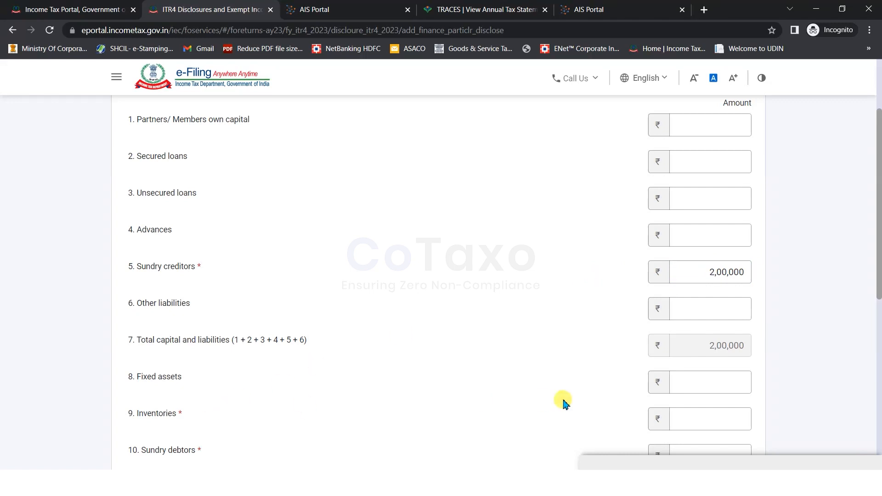
- Set Inventories to 10,000 and Sundry debtors to 5,000 in the financial particulars
click(720, 420)
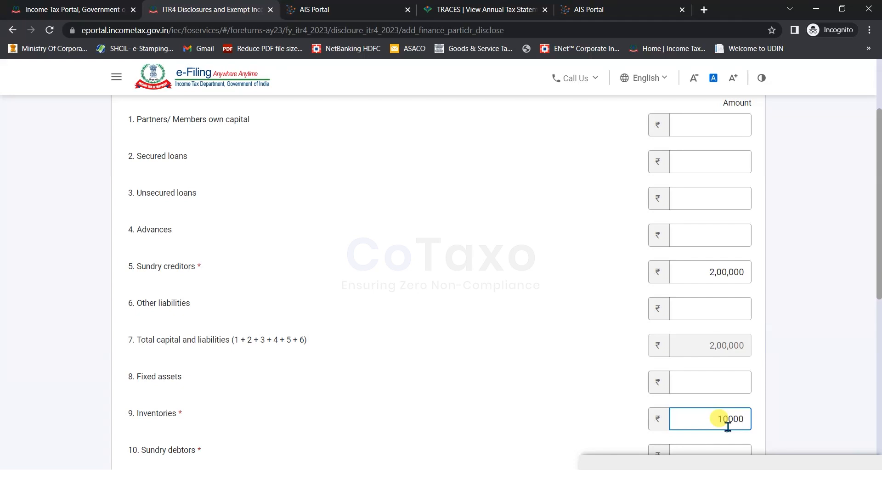
click(579, 392)
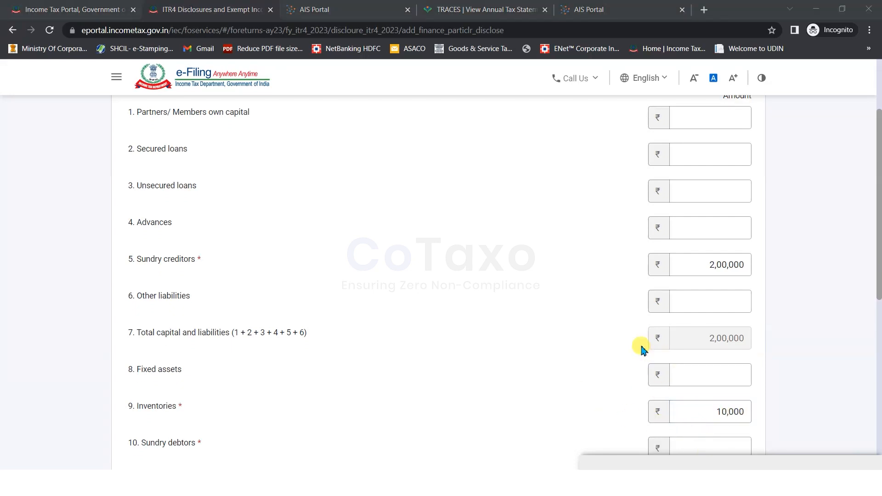
scroll(643, 350, down, 1)
click(704, 396)
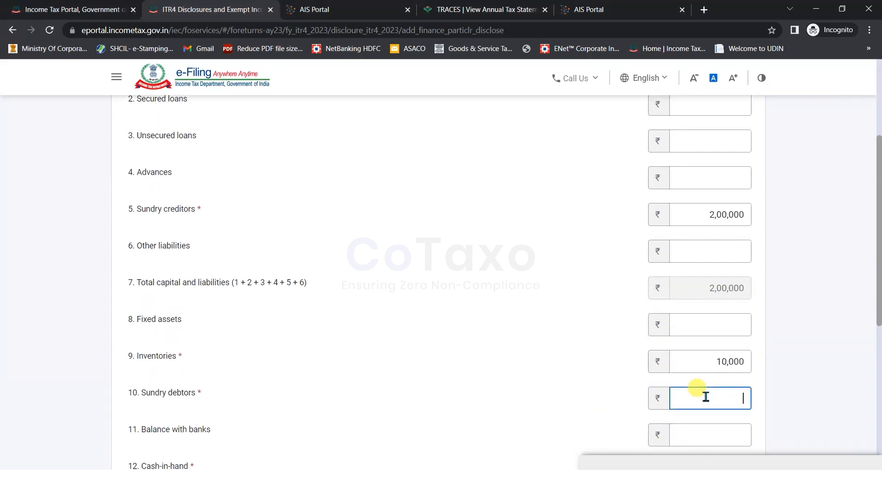
click(470, 335)
scroll(349, 361, down, 1)
- Examine the Balance with banks and Cash-in-hand items to see which of them is mandatory
drag(119, 374, 229, 376)
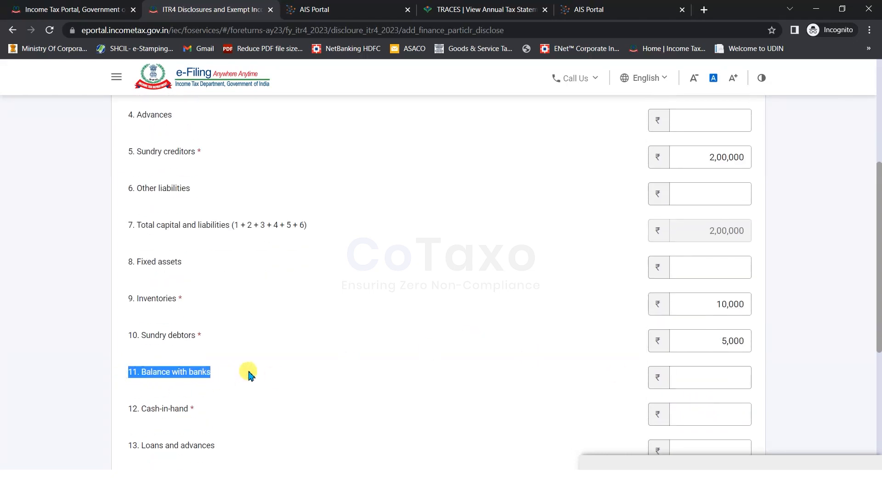
click(282, 374)
click(711, 377)
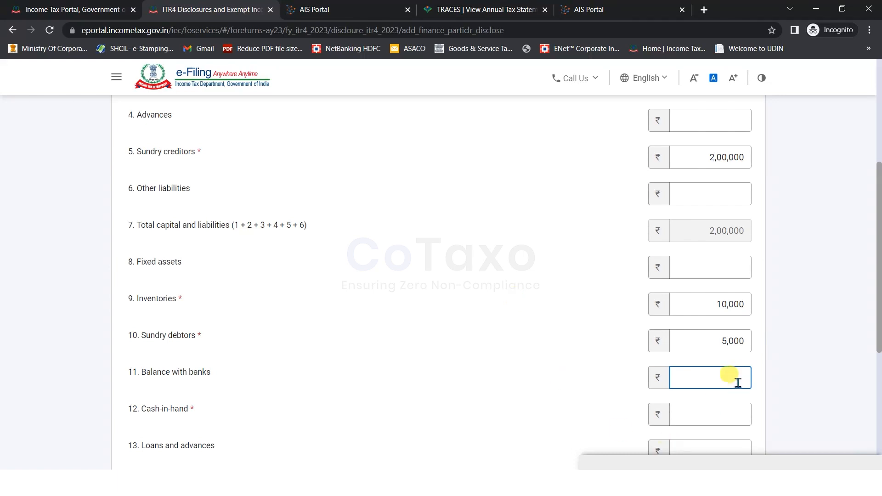
drag(124, 408, 199, 408)
drag(216, 373, 193, 372)
click(126, 372)
drag(130, 371, 153, 366)
click(156, 409)
drag(129, 410, 181, 409)
- Set Cash-in-hand to 10,000 and add the financial particulars to the return
click(697, 415)
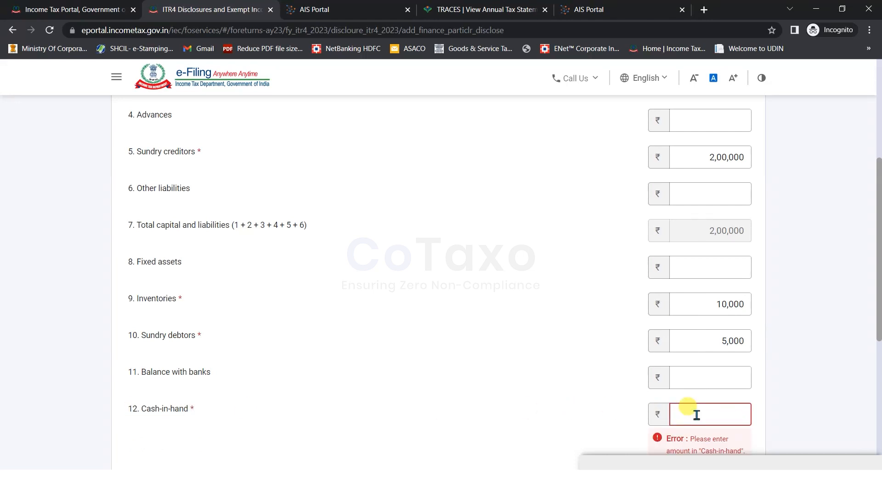
text(10000)
click(564, 388)
scroll(508, 315, down, 4)
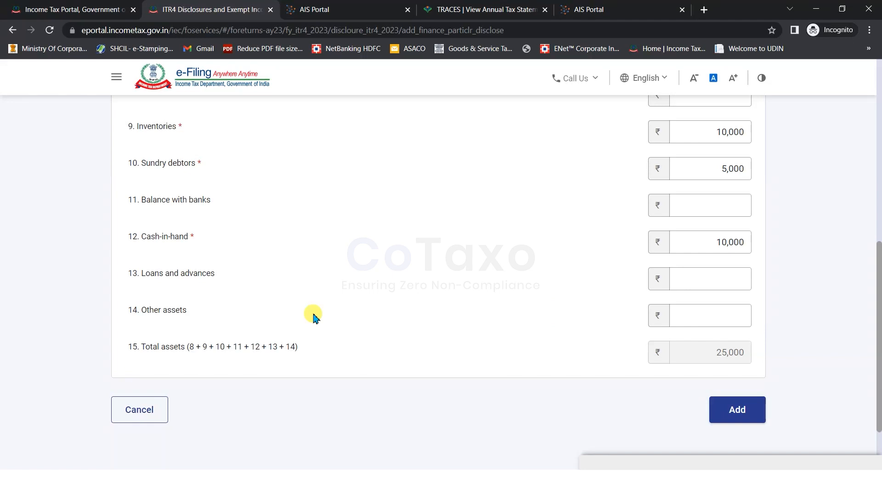
click(735, 409)
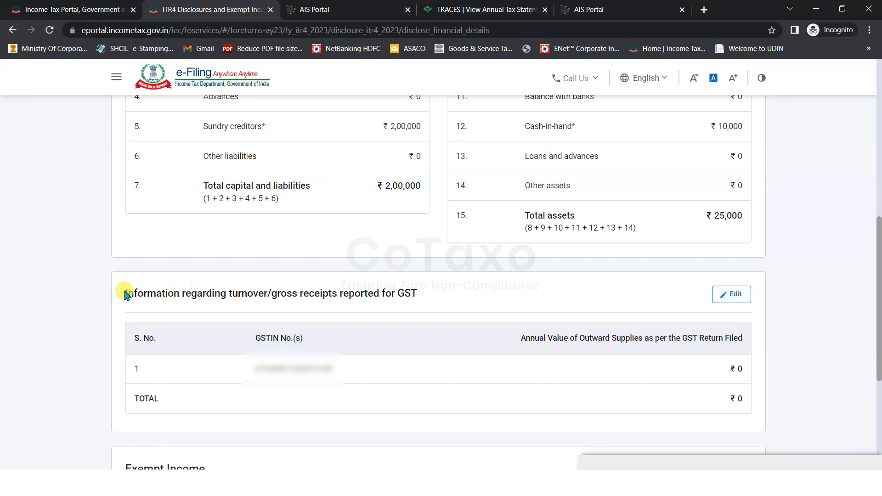
- Review the annual value of outward supplies entry in the GST turnover details and leave without saving
drag(125, 294, 398, 334)
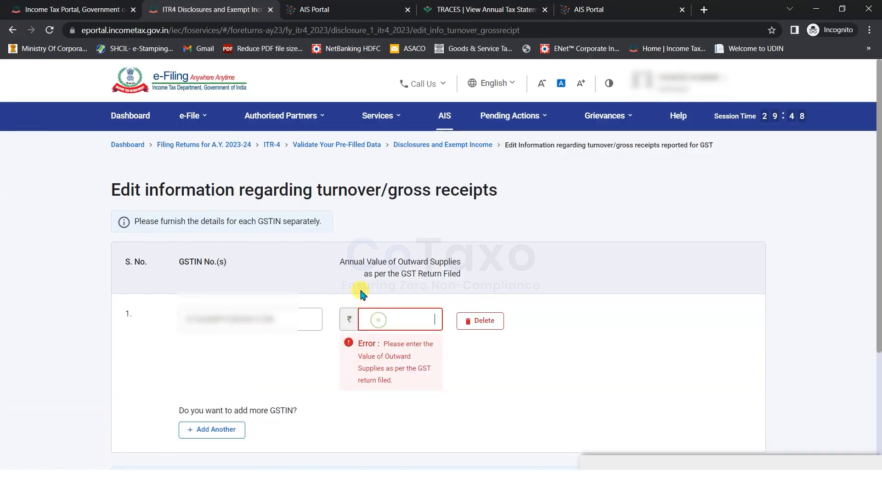
drag(344, 261, 420, 280)
click(332, 288)
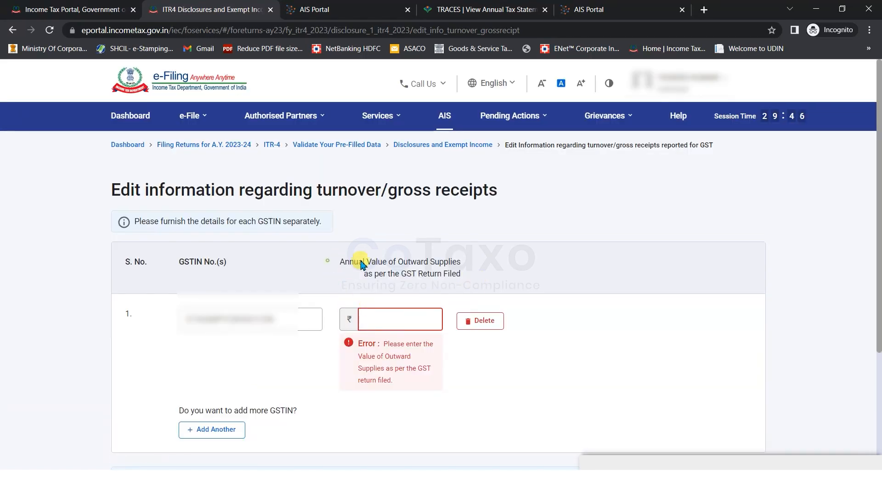
drag(351, 262, 467, 264)
click(320, 285)
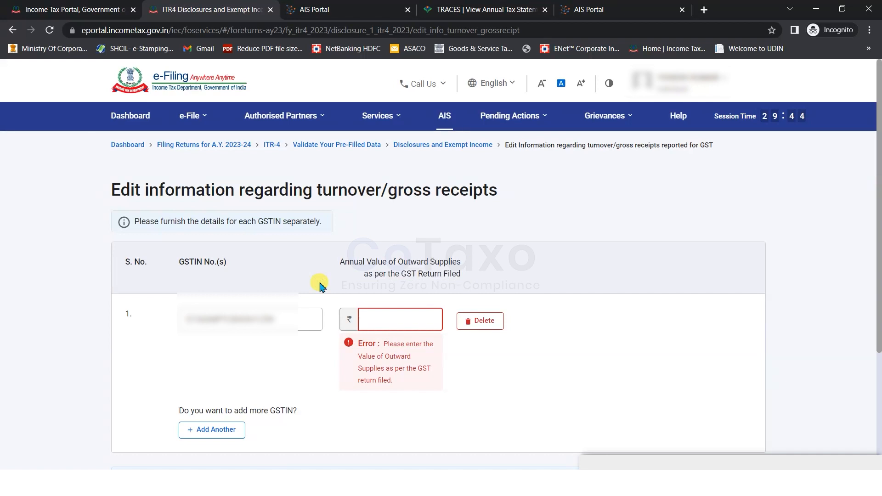
drag(333, 263, 370, 294)
click(476, 278)
click(396, 321)
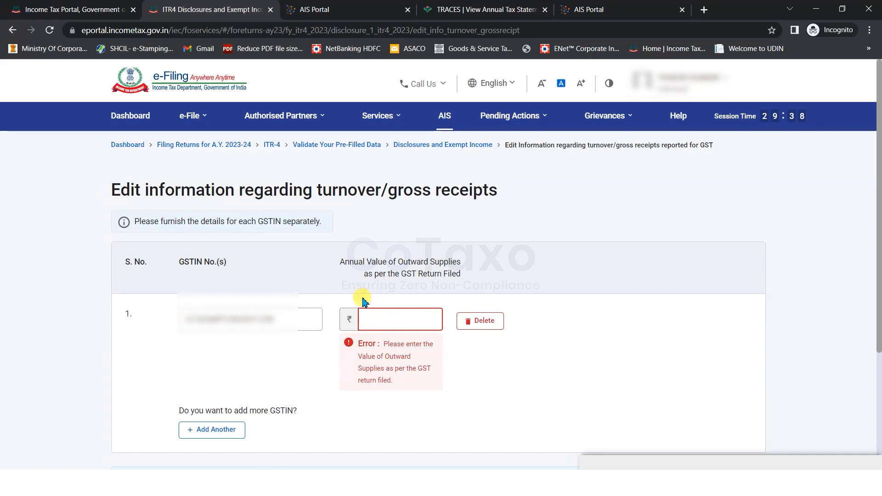
scroll(363, 322, down, 2)
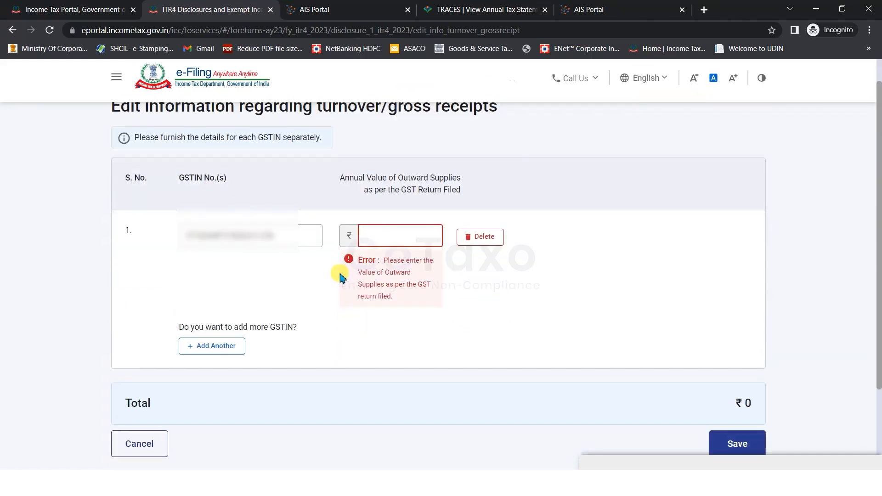
click(140, 441)
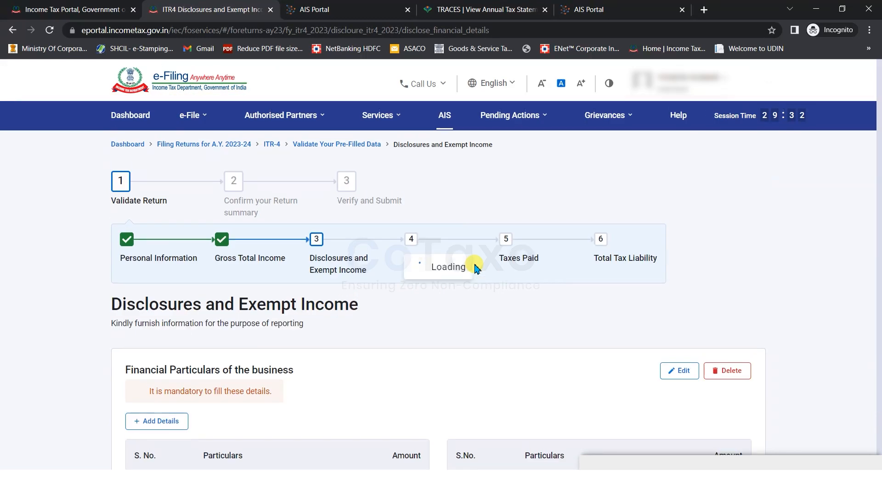
- Open a new exempt income entry and examine the available categories for the nature of exempt income
scroll(475, 268, down, 12)
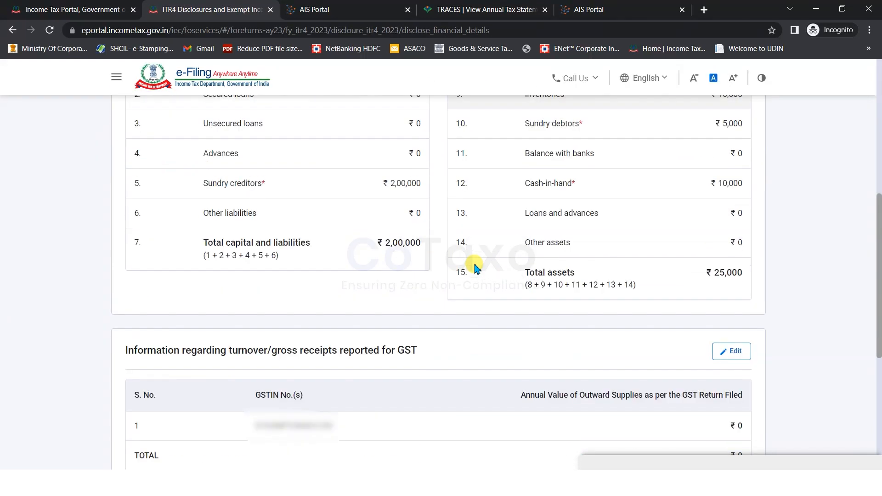
scroll(476, 268, down, 2)
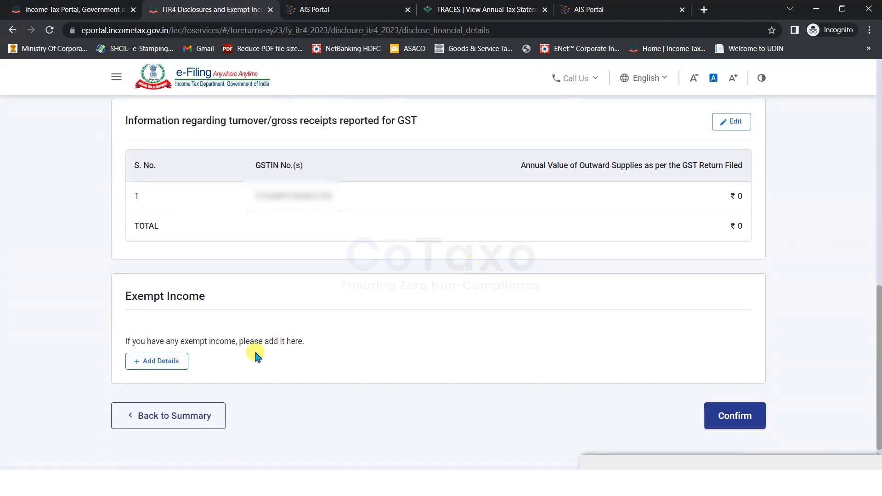
click(159, 361)
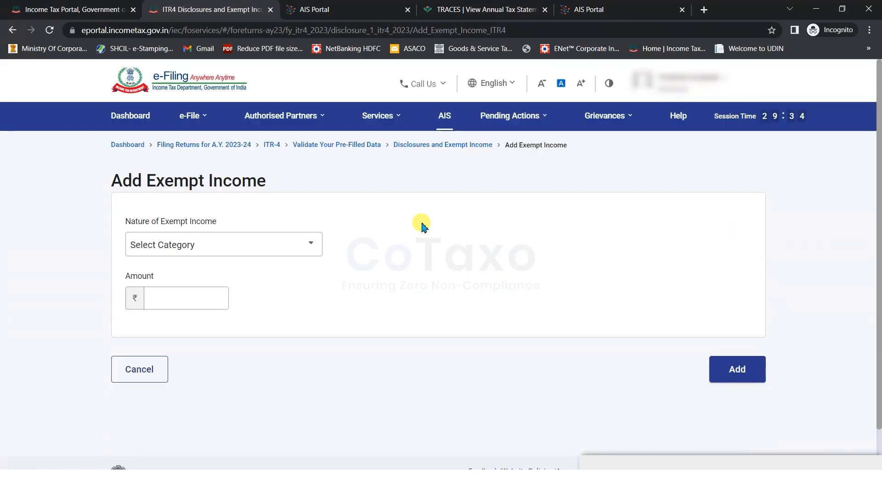
click(305, 250)
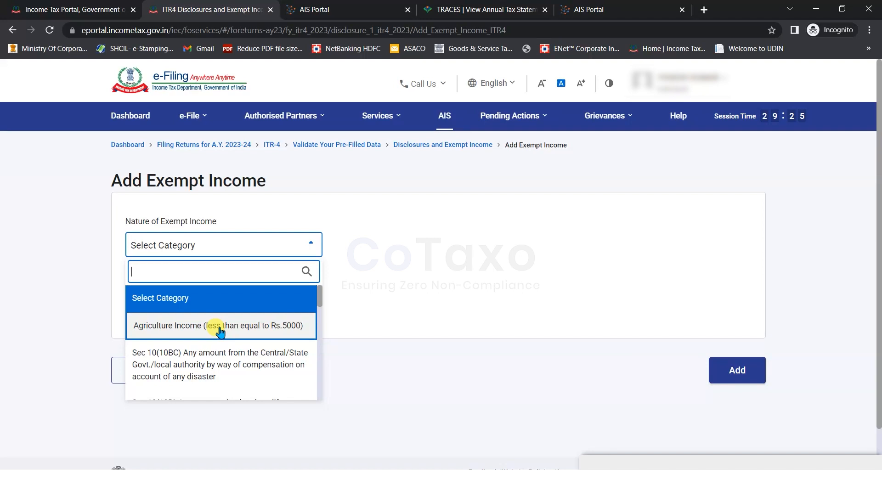
scroll(220, 332, down, 1)
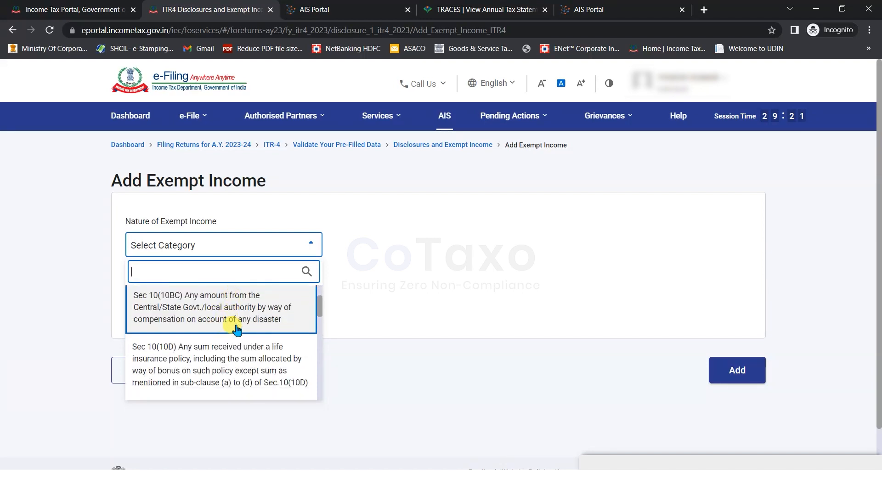
scroll(238, 330, down, 1)
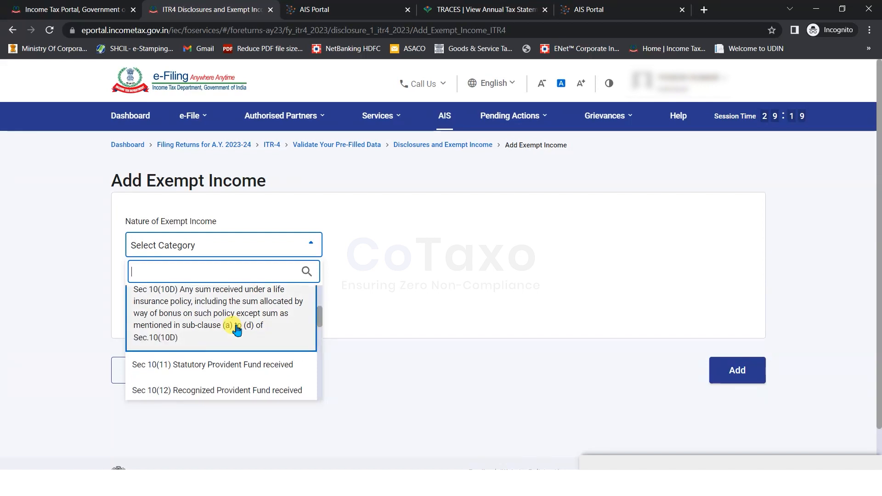
scroll(237, 330, down, 1)
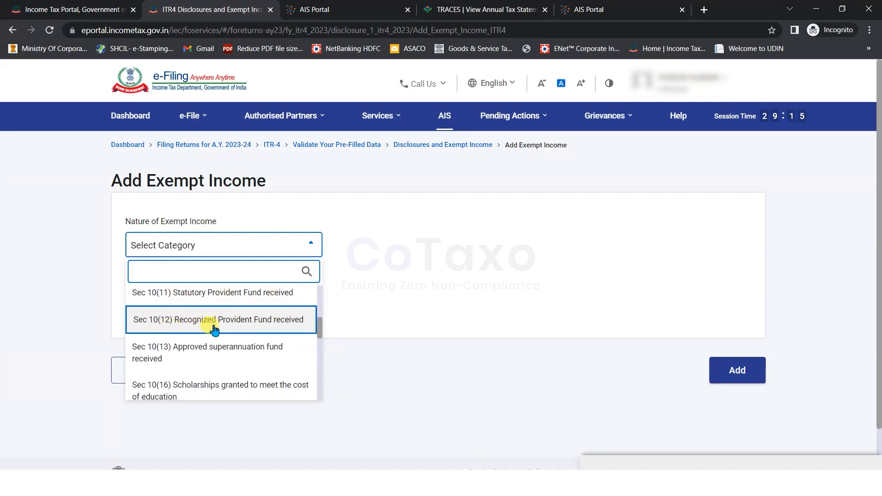
scroll(274, 325, down, 3)
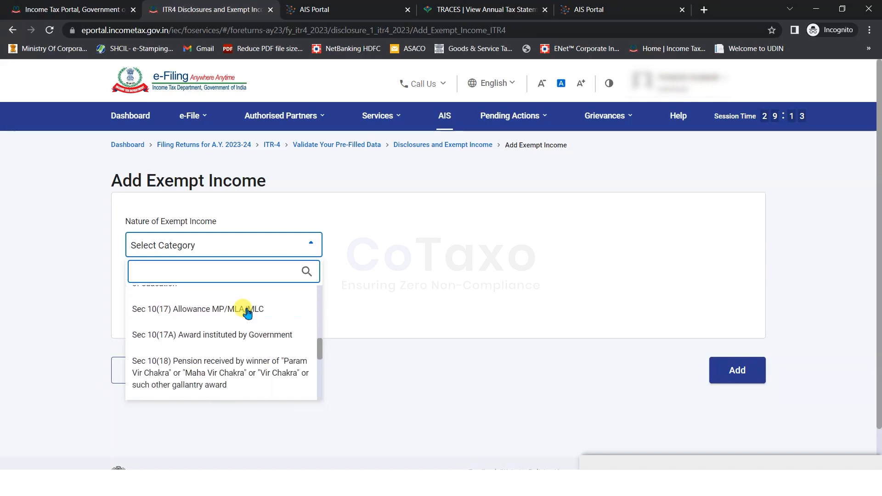
scroll(209, 354, down, 2)
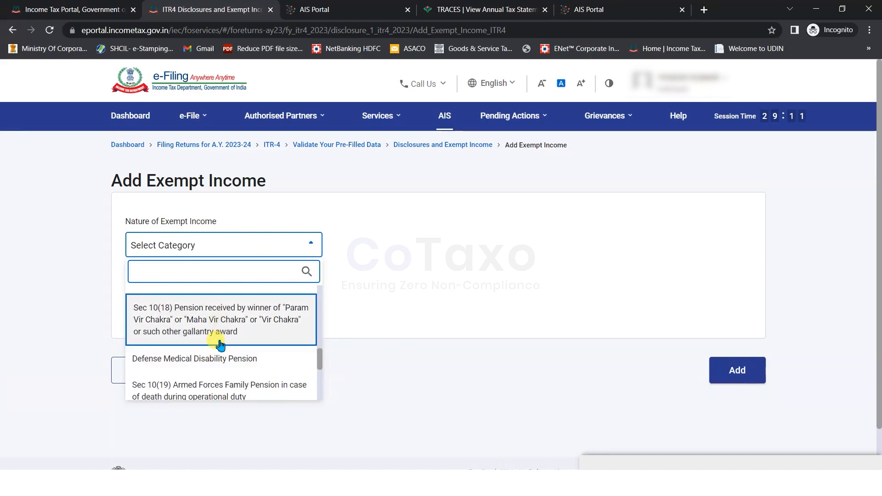
scroll(232, 339, down, 1)
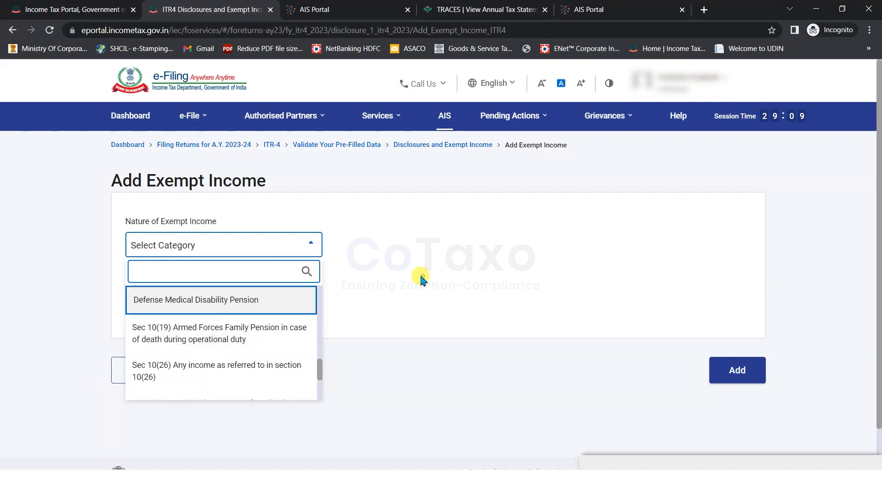
click(64, 274)
- Add exempt income of the category Agriculture Income (less than equal to Rs.5000) with an amount of 3,200
click(189, 244)
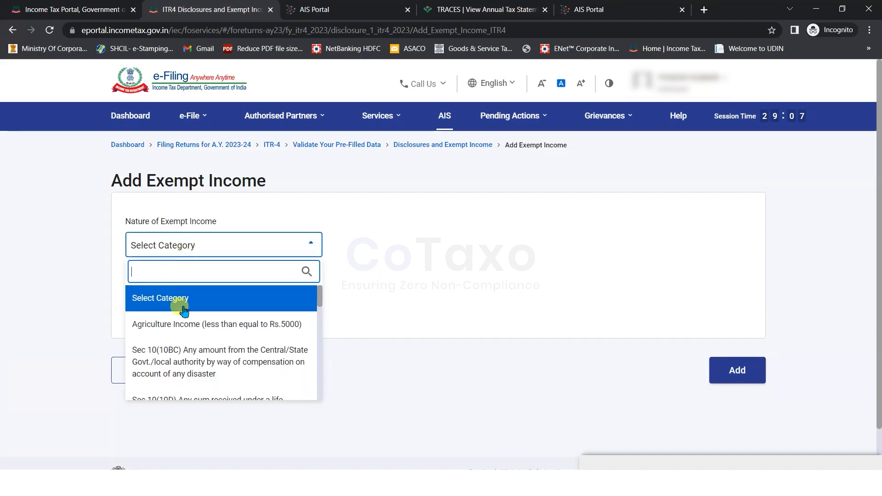
click(234, 318)
click(166, 315)
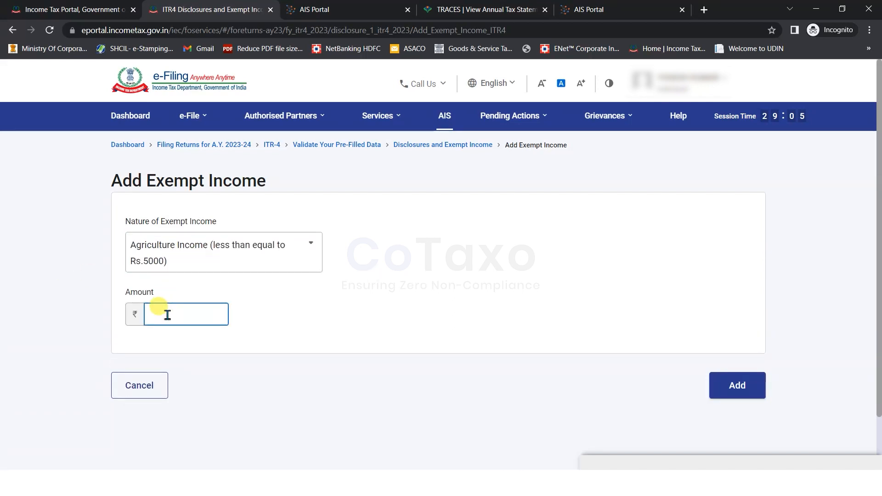
text(3200)
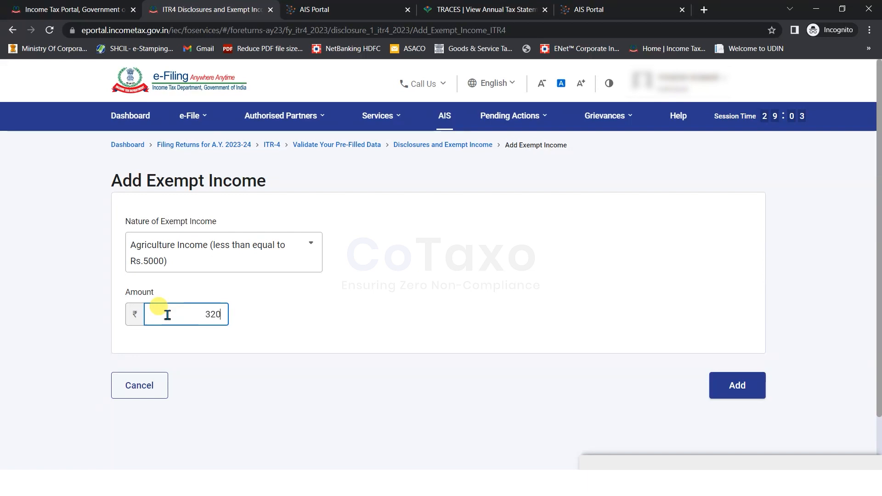
click(737, 385)
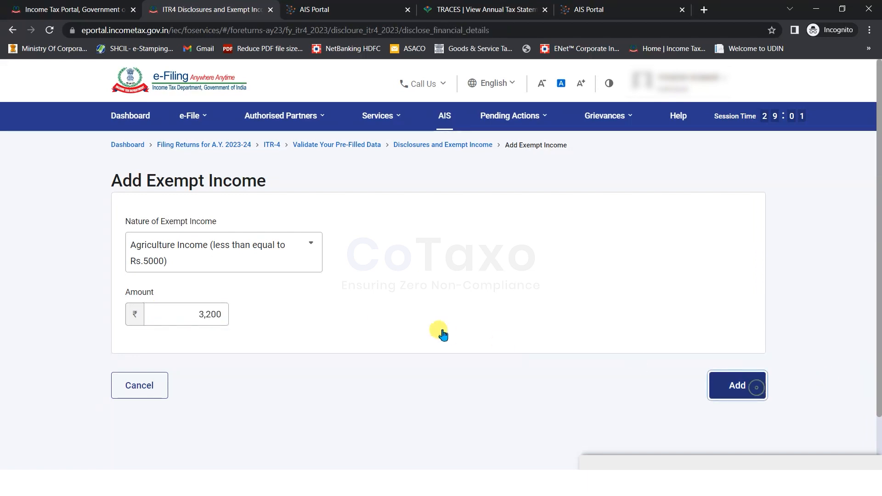
- Confirm the Disclosures and Exempt Income section of the return
scroll(519, 313, down, 6)
scroll(513, 295, down, 10)
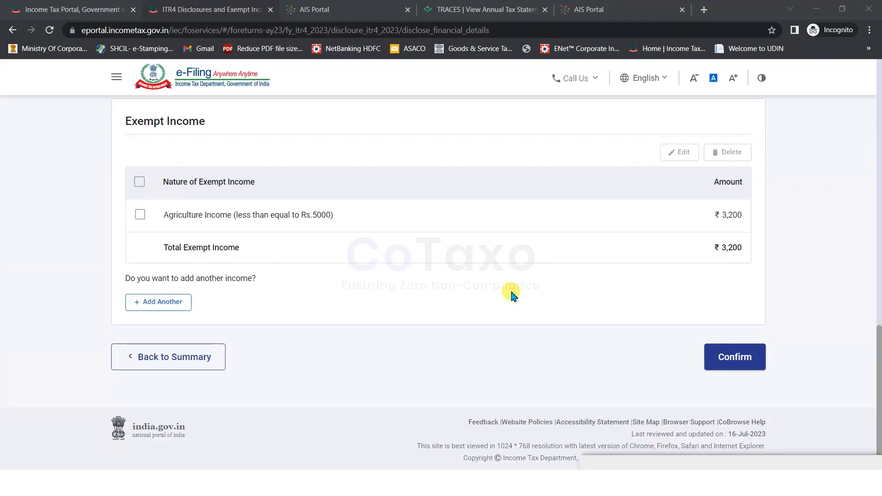
click(731, 358)
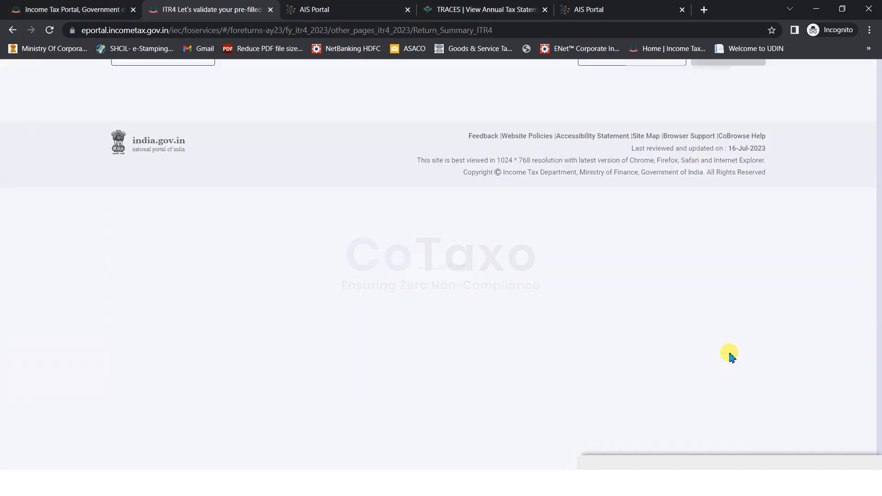
- Open Total Deductions from the return summary and answer No to the donation and Section 80GG deduction questions
scroll(528, 296, down, 5)
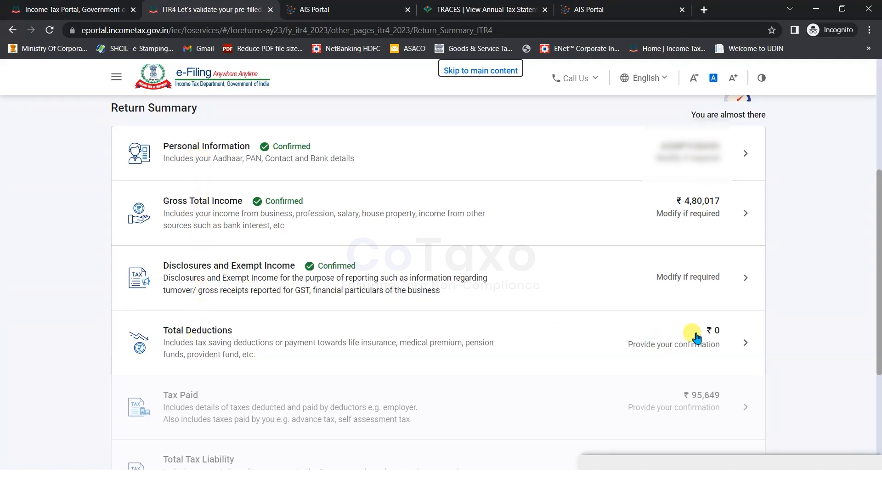
click(746, 345)
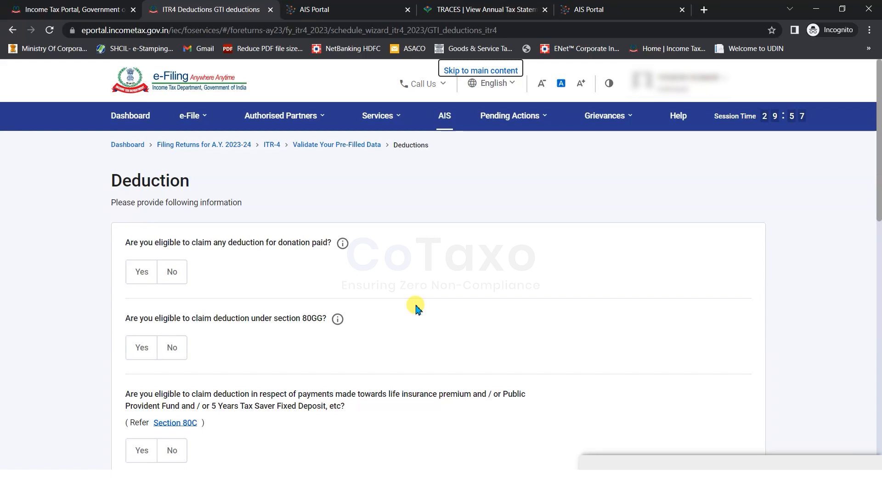
drag(121, 243, 292, 247)
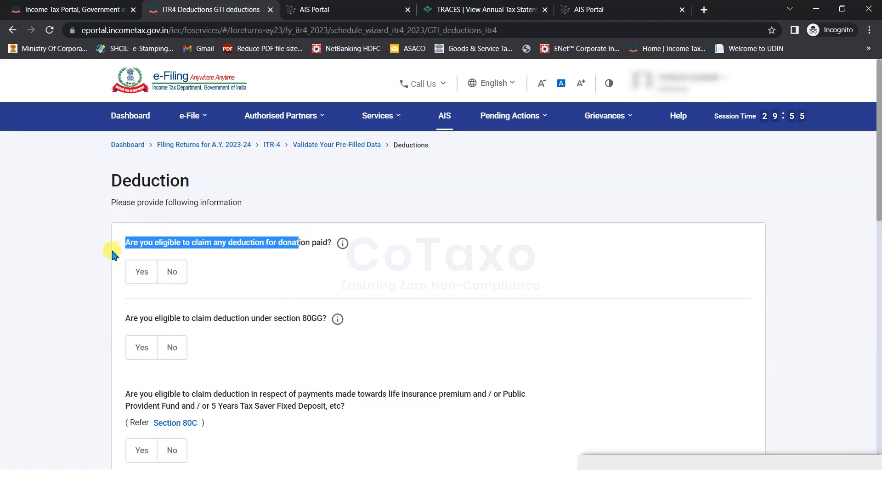
click(113, 252)
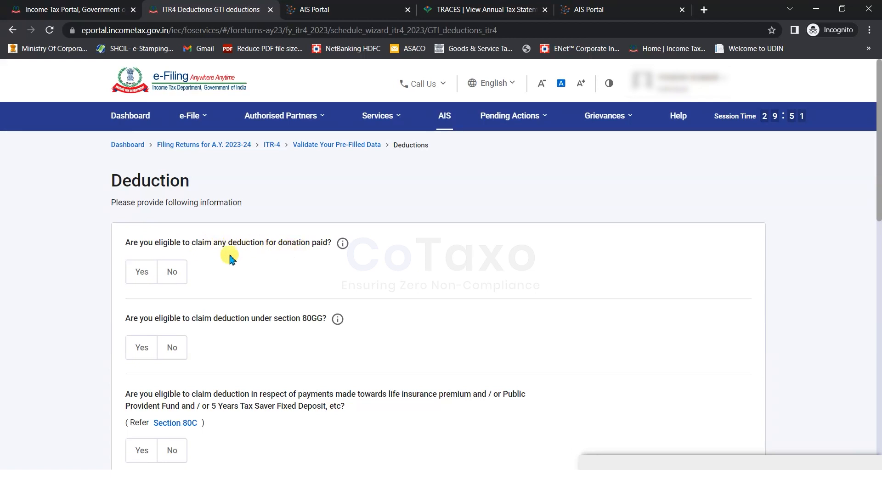
click(174, 273)
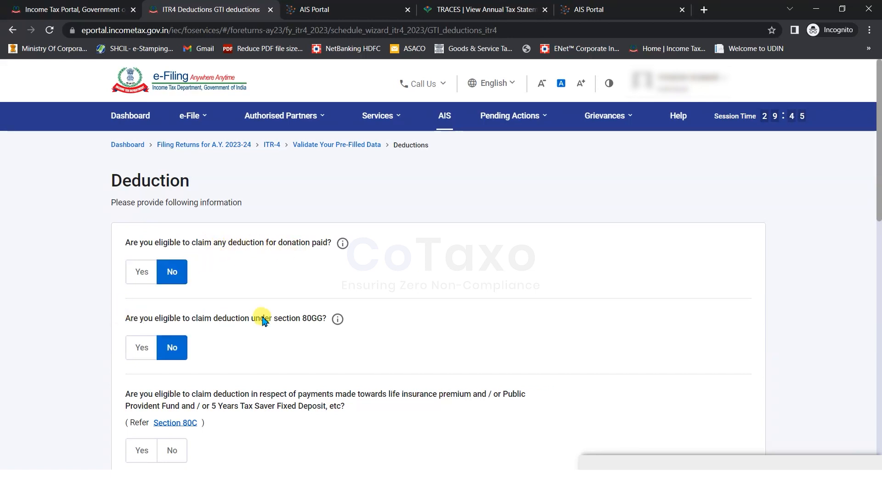
- Answer Yes to the Section 80C deduction for life insurance premium, Public Provident Fund and tax saver deposits
scroll(333, 322, down, 2)
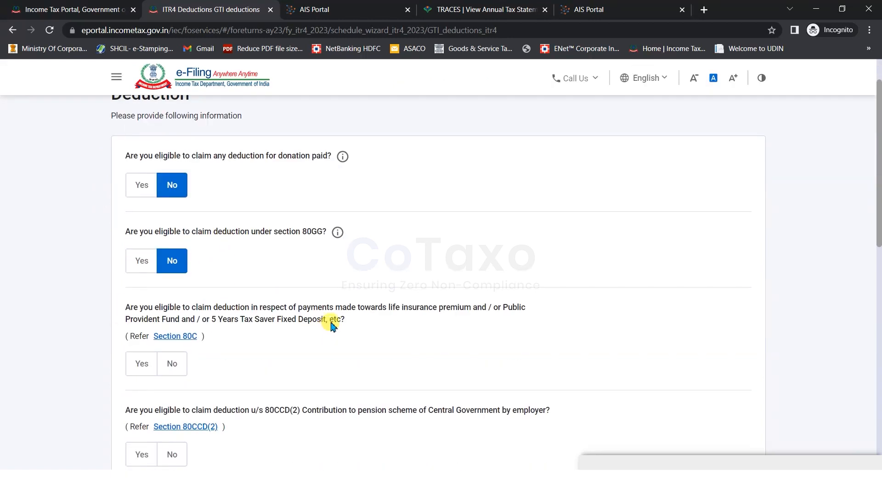
drag(137, 313, 486, 312)
click(116, 309)
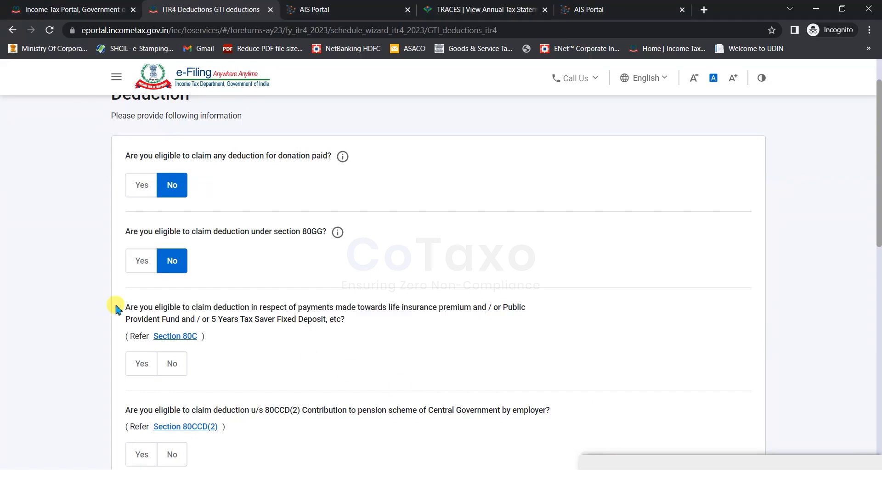
drag(121, 306, 254, 318)
drag(123, 333, 224, 335)
click(124, 311)
click(131, 358)
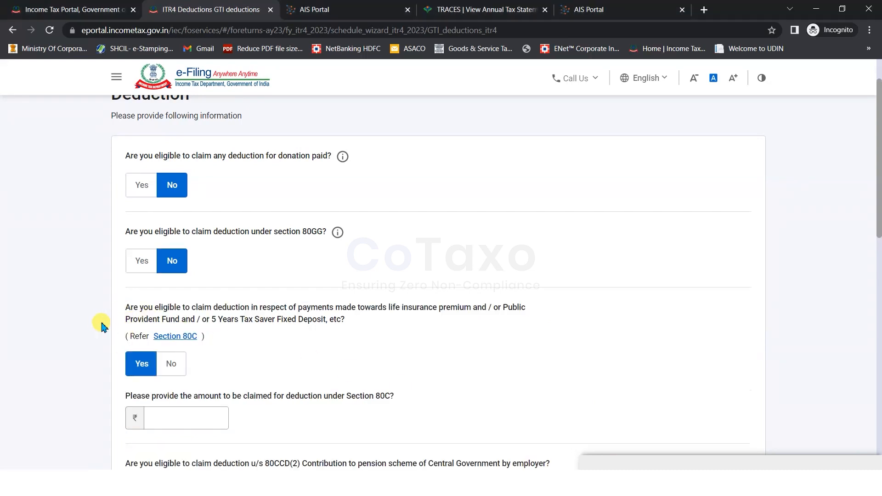
- Set the amount claimed for deduction under Section 80C to 1,50,000
drag(201, 320, 303, 320)
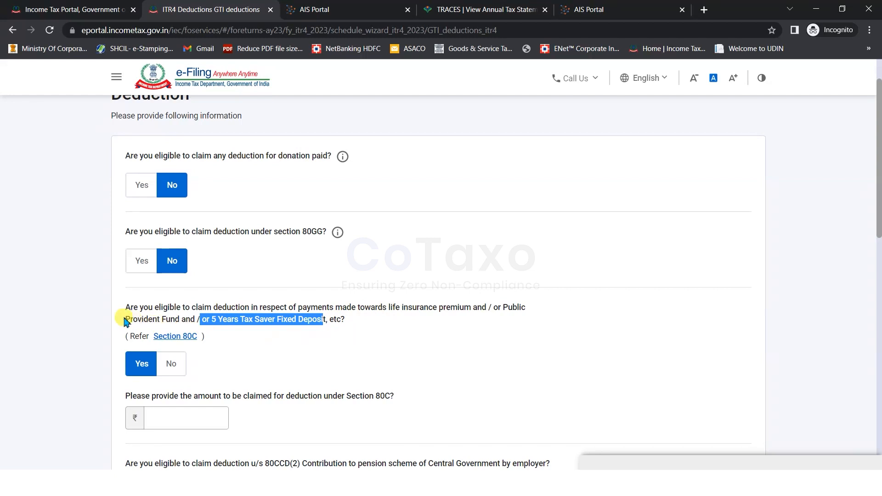
drag(122, 315, 168, 320)
click(277, 321)
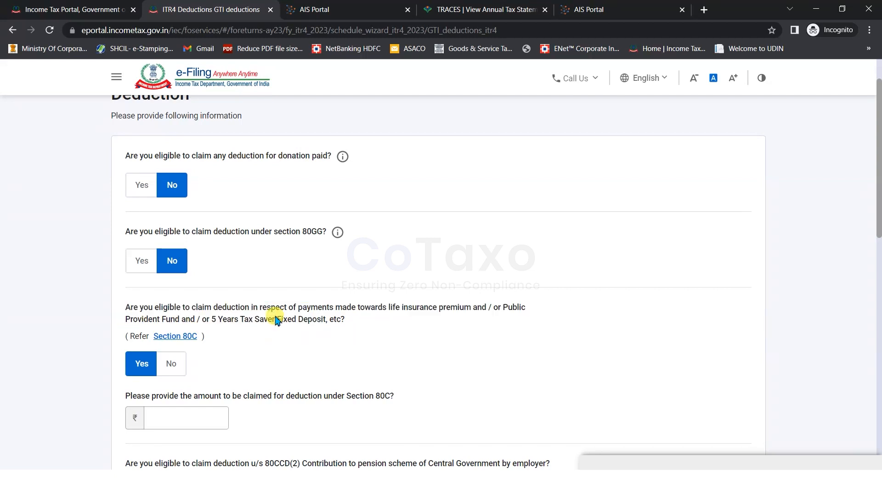
click(179, 418)
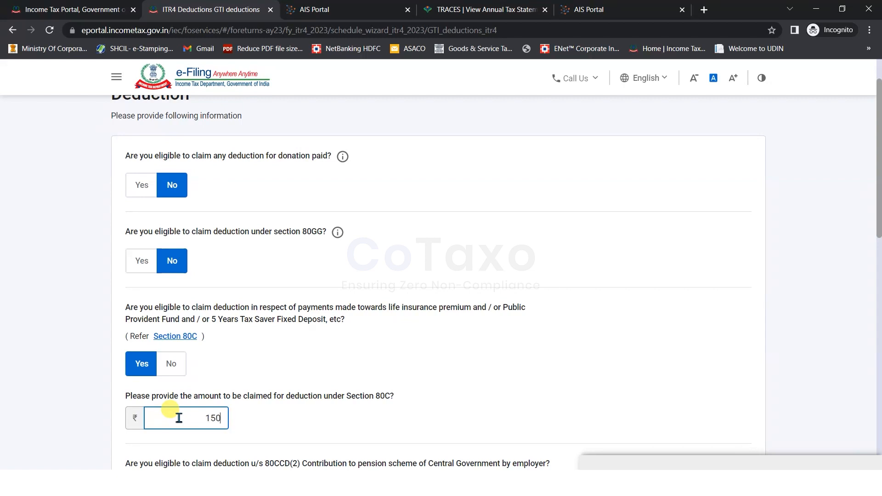
click(491, 361)
- Answer No to the Section 80CCD(2) deduction for the employer's pension scheme contribution
scroll(491, 361, down, 3)
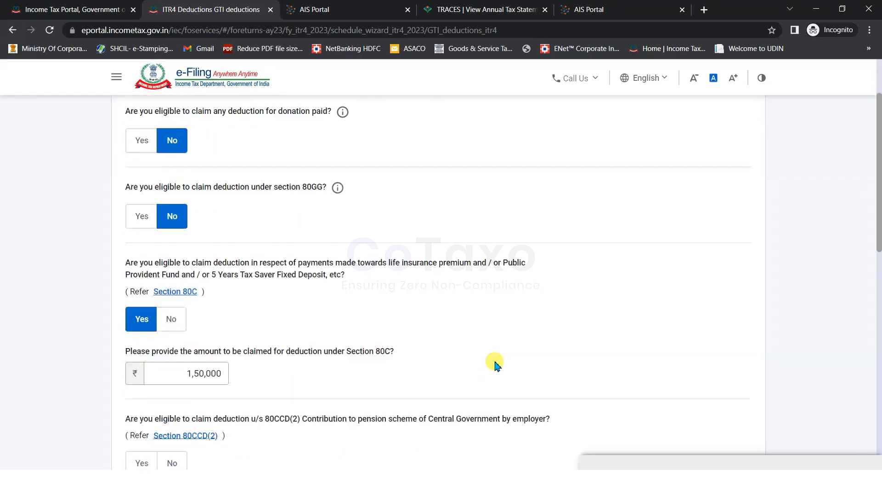
drag(139, 348, 284, 347)
click(302, 353)
click(172, 393)
- Answer Yes to the Section 80D deduction for medical insurance premium, preventive health check-up and medical expenditure
scroll(81, 305, down, 1)
scroll(81, 305, down, 3)
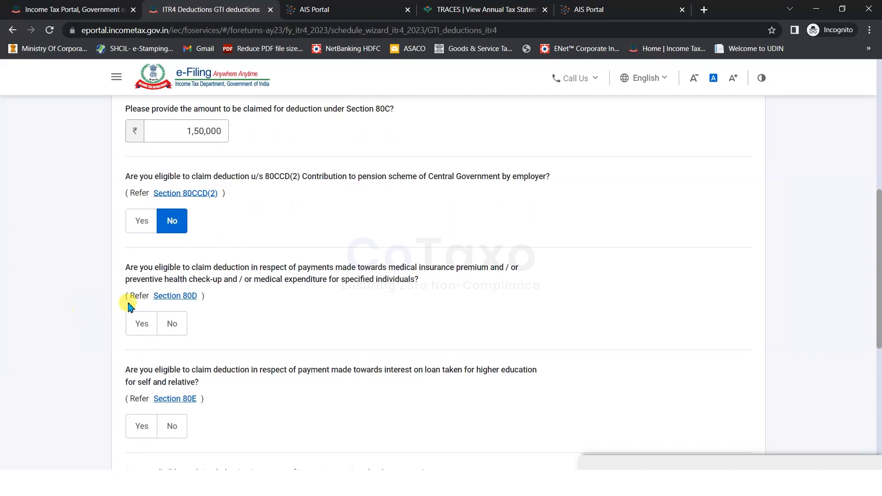
click(142, 326)
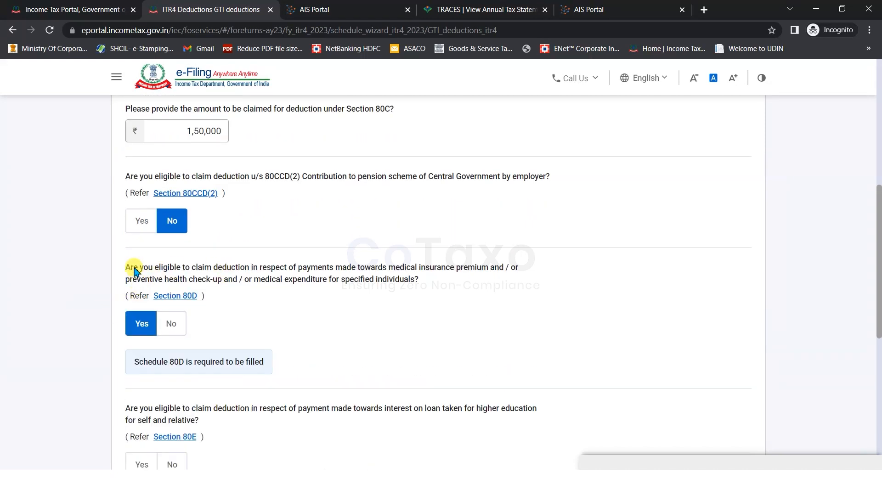
drag(290, 284, 174, 285)
click(176, 287)
drag(354, 282, 202, 282)
- Answer No to the Section 80E deduction for interest on a higher education loan
scroll(187, 318, down, 2)
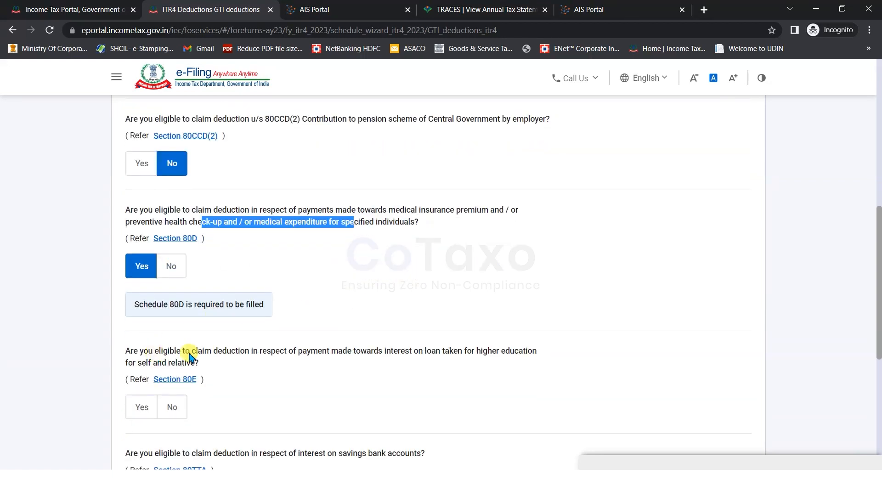
drag(144, 351, 492, 352)
click(121, 348)
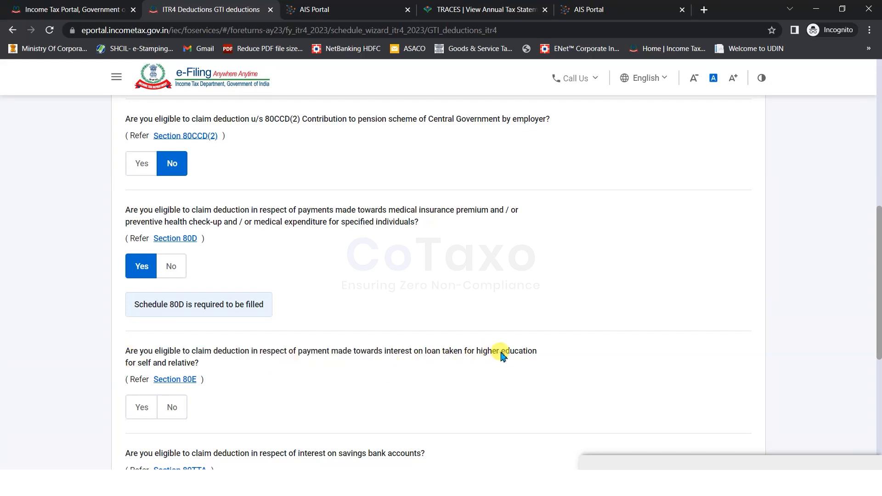
drag(506, 354, 413, 354)
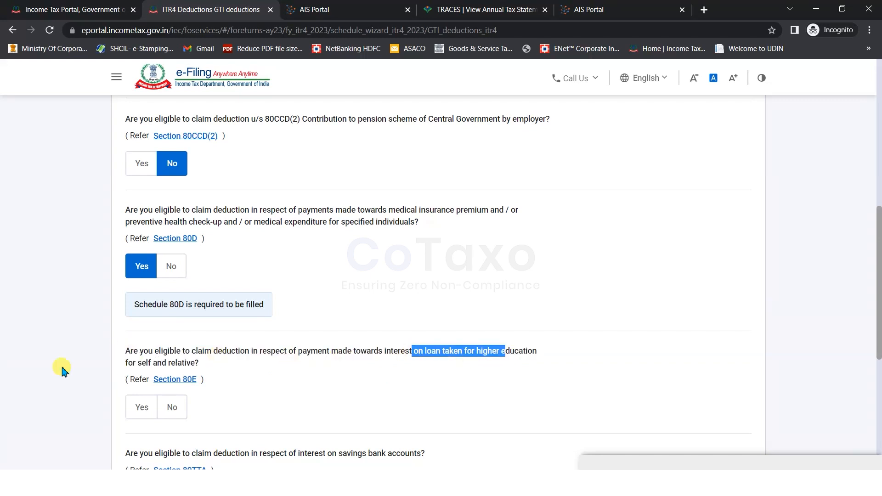
scroll(63, 366, down, 1)
click(183, 350)
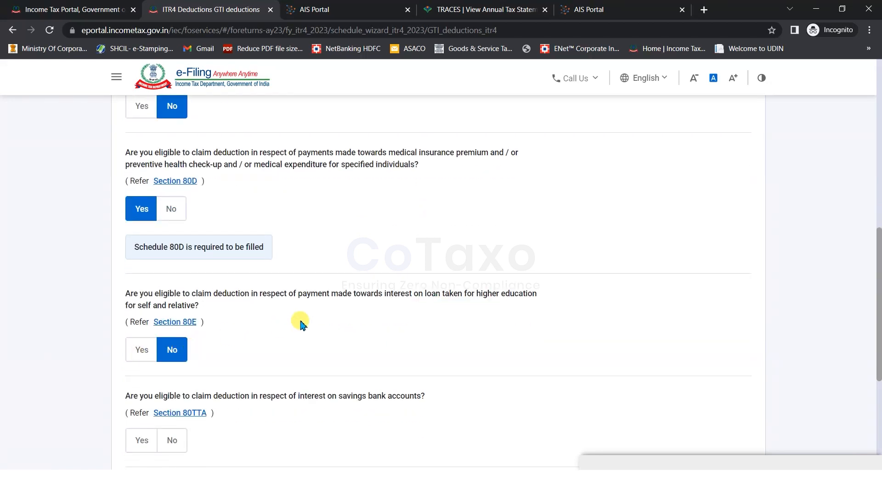
click(146, 349)
click(174, 348)
drag(127, 294, 211, 307)
click(305, 301)
- Answer Yes to the Section 80TTA deduction for interest on savings bank accounts
scroll(315, 305, down, 1)
drag(134, 342, 262, 344)
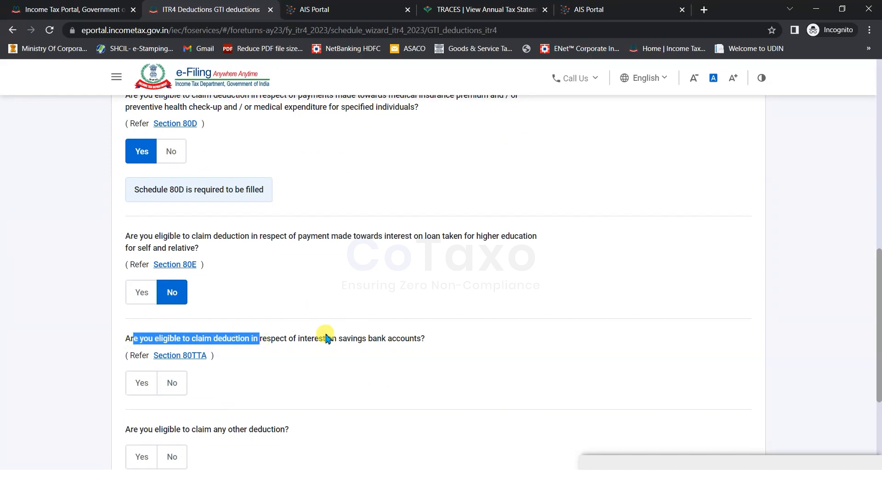
click(137, 383)
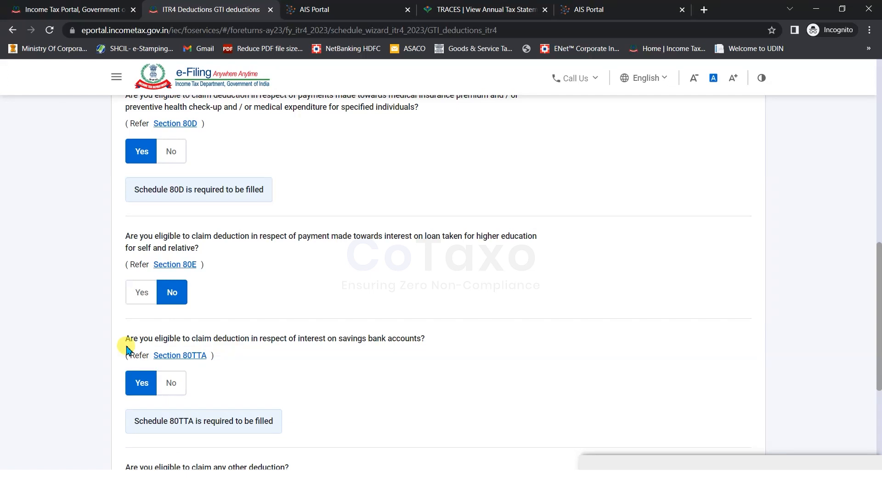
- Answer No to claiming any other deduction and continue to the deductions verification page
scroll(127, 350, down, 2)
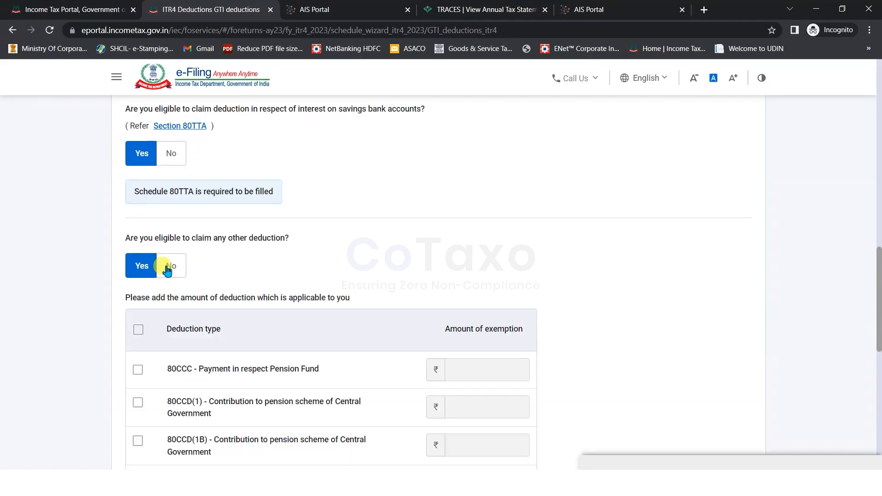
click(168, 269)
click(688, 324)
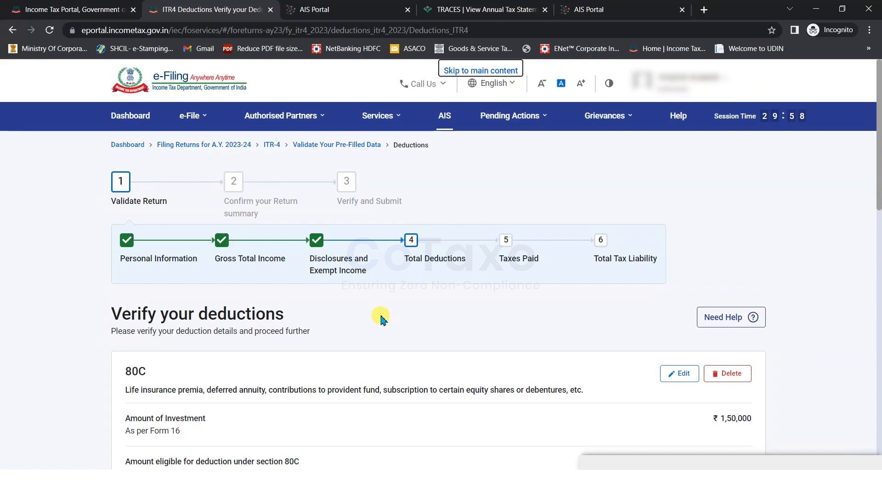
- Review the total deductions and the 80C and 80D entries on the deductions verification page
scroll(383, 318, down, 15)
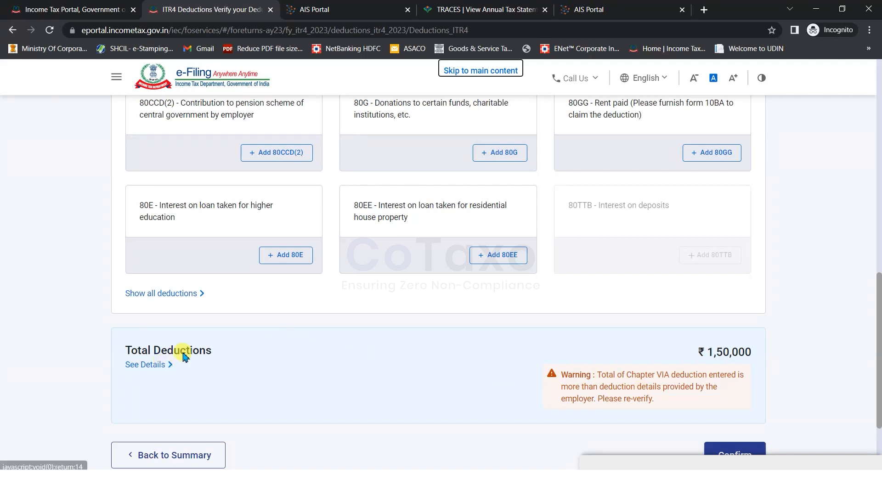
scroll(349, 344, up, 1)
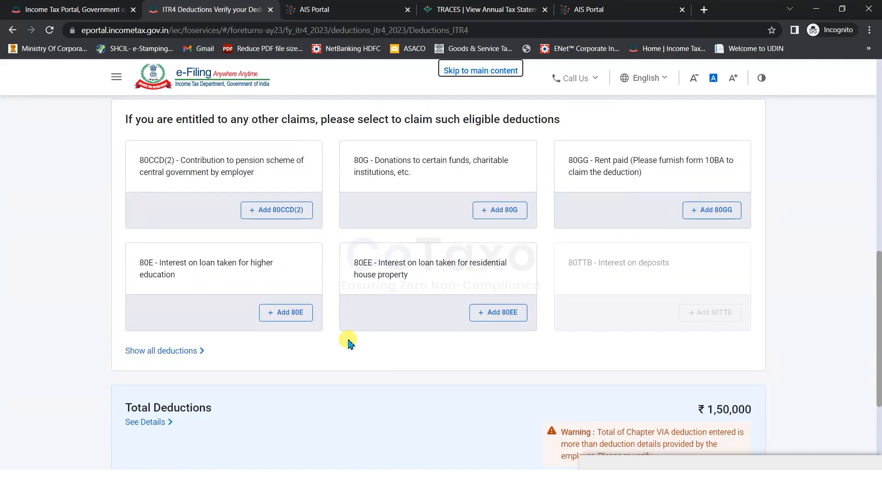
scroll(349, 343, down, 1)
click(145, 371)
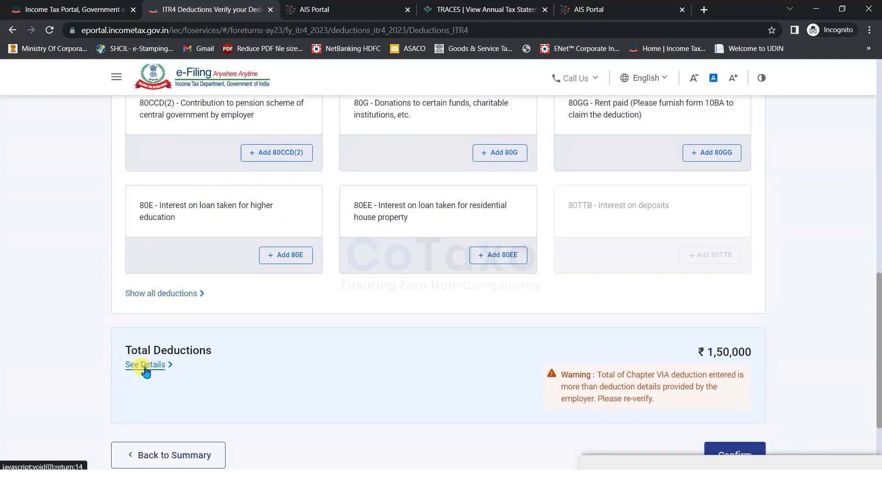
scroll(437, 324, down, 3)
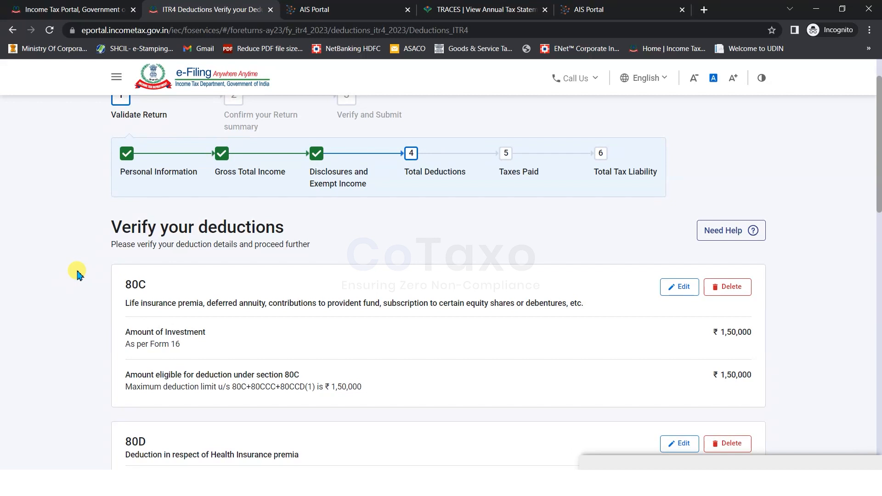
scroll(79, 273, down, 1)
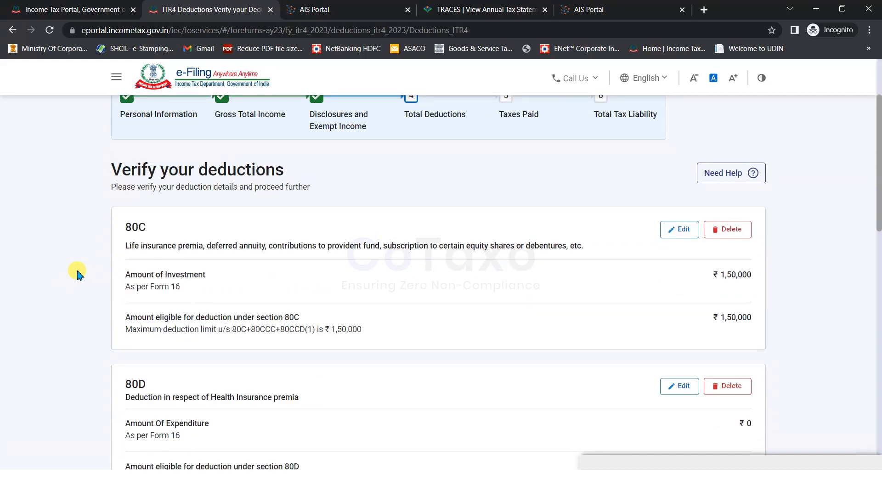
drag(123, 227, 159, 232)
scroll(183, 313, down, 2)
drag(117, 272, 338, 292)
click(305, 344)
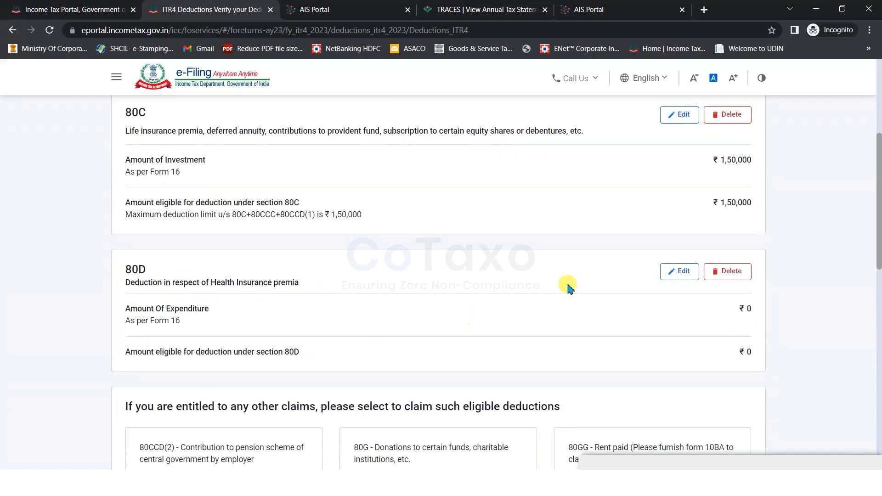
- Edit the 80D deduction for self and family with no senior citizen: health insurance 25,000 and preventive health checkup 0
scroll(567, 282, down, 1)
click(680, 215)
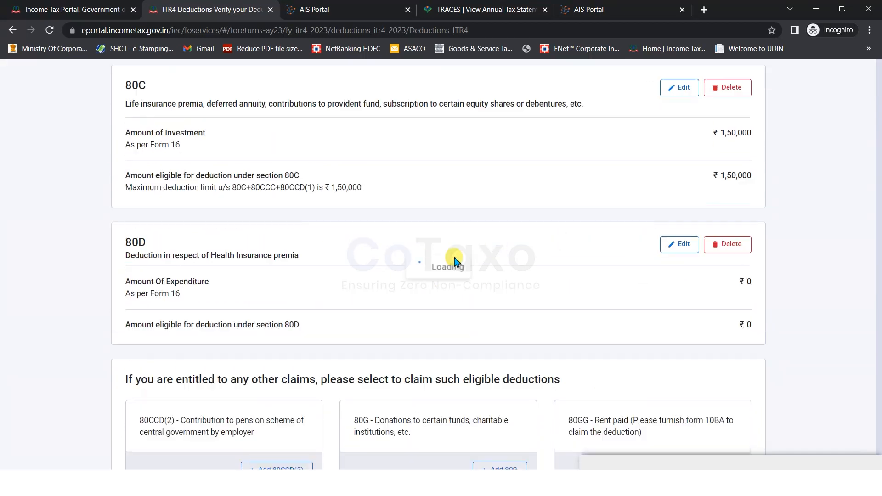
scroll(419, 300, down, 2)
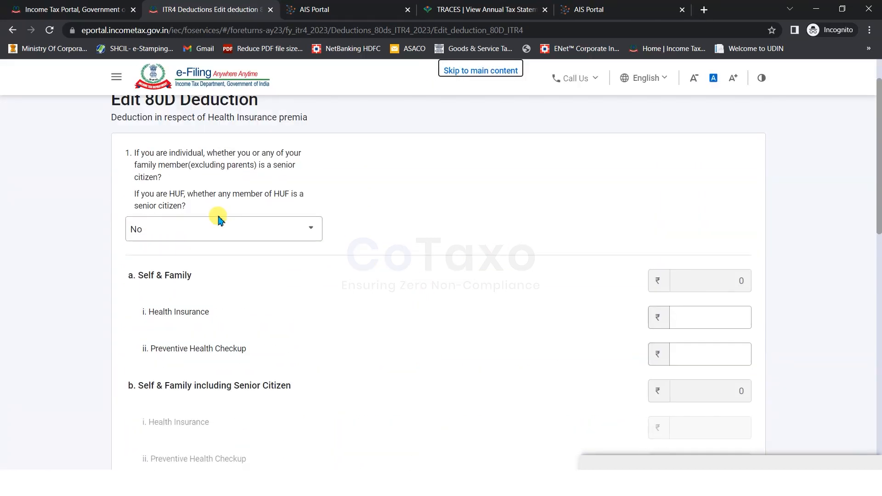
click(193, 228)
click(193, 229)
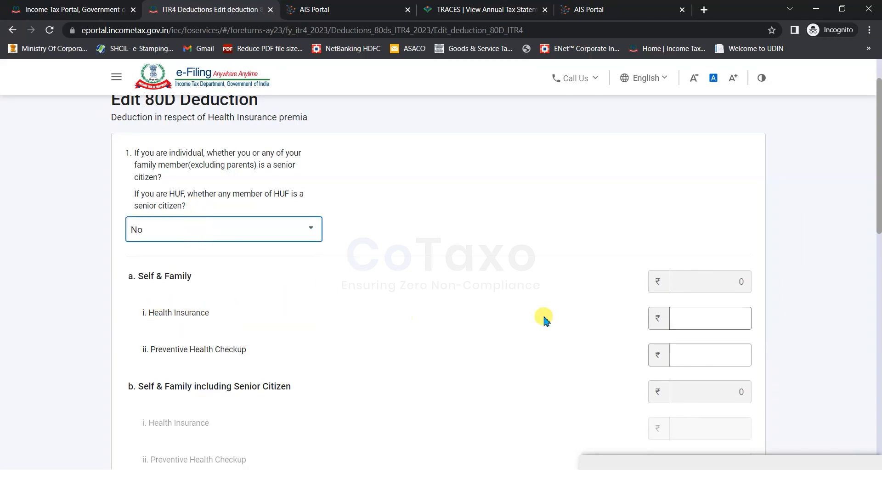
click(721, 317)
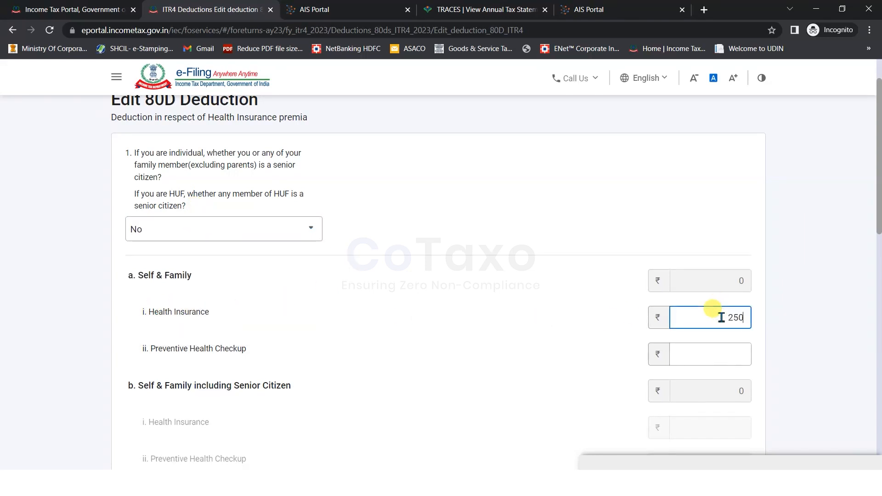
text(25000)
click(708, 356)
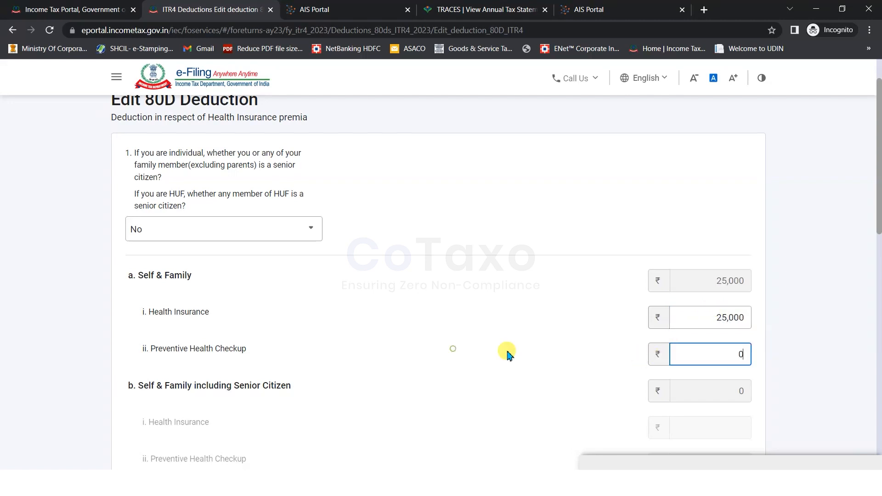
click(229, 366)
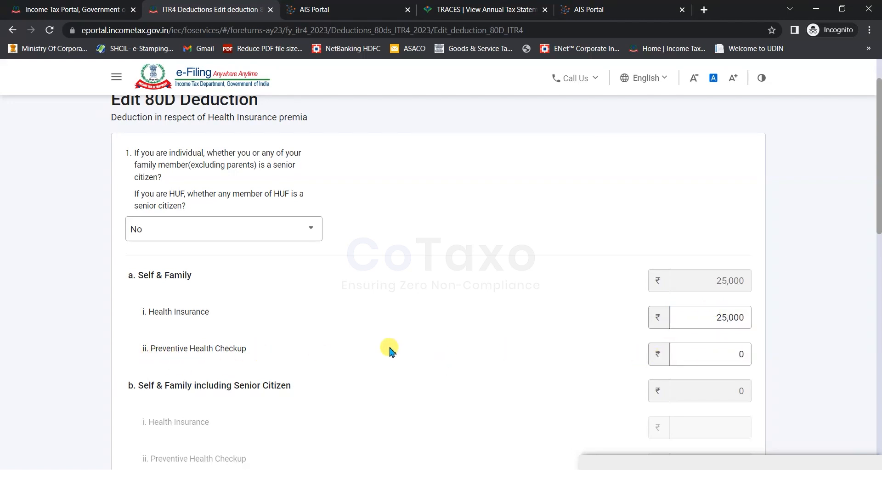
- Declare a senior citizen parent under 80D with health insurance 30,000, preventive checkup 0 and medical expenditure 0, and save the deduction
scroll(448, 339, down, 5)
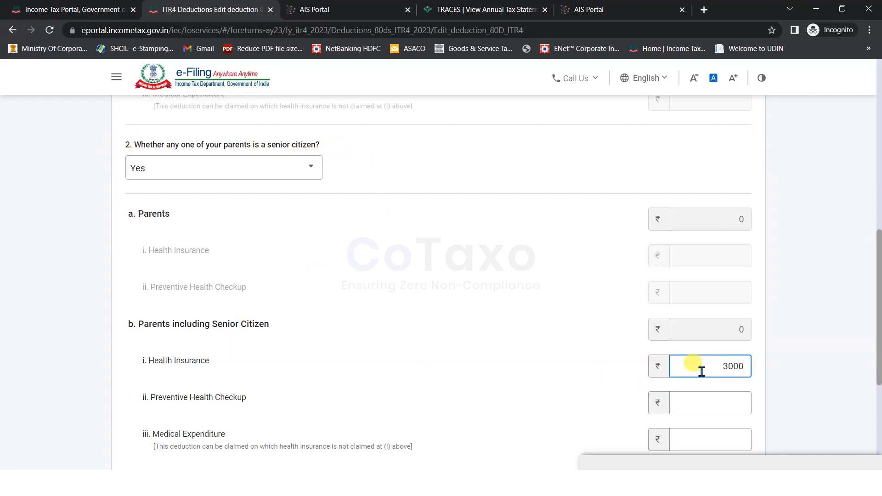
click(735, 402)
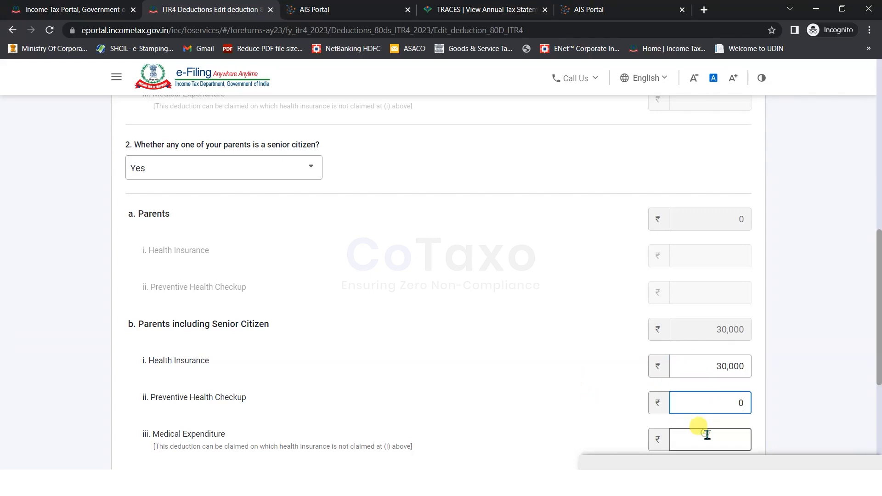
scroll(550, 367, down, 3)
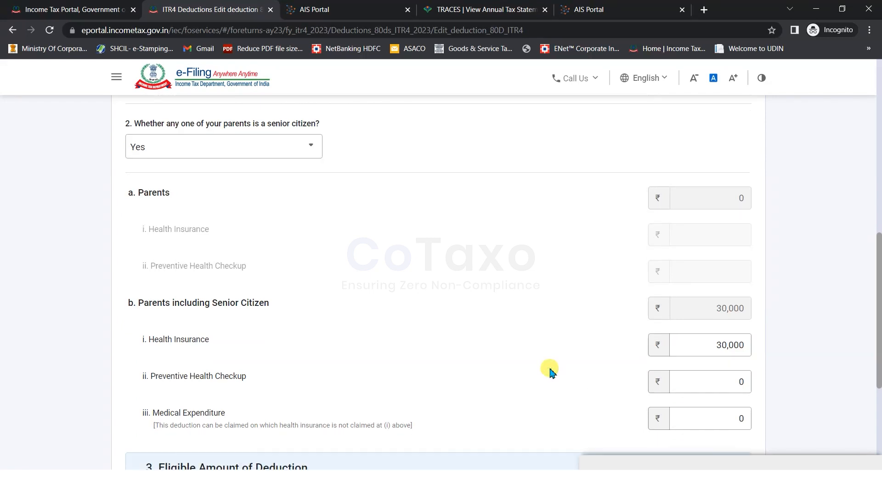
click(753, 383)
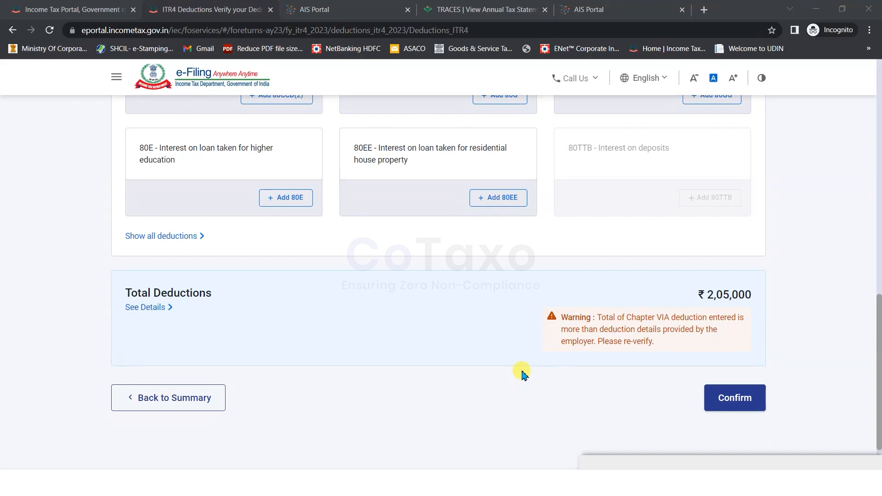
- Confirm the Total Deductions section and open the Tax Paid section from the return summary
scroll(523, 375, up, 1)
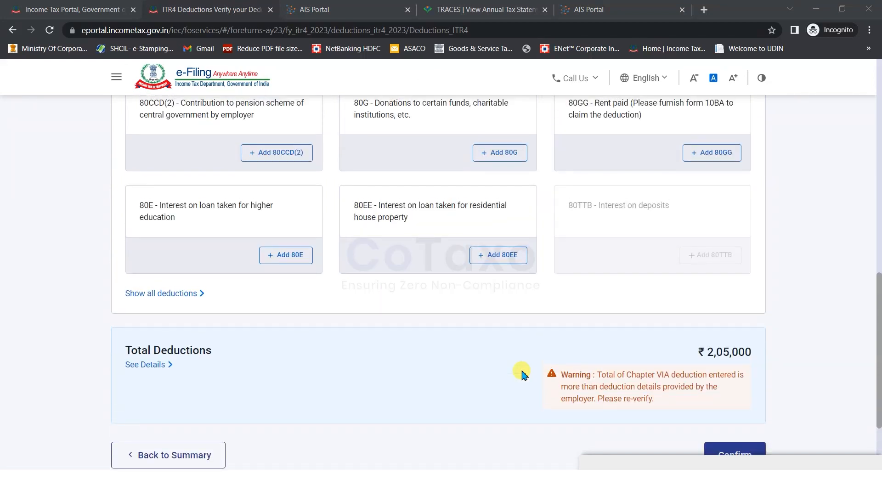
scroll(658, 380, down, 1)
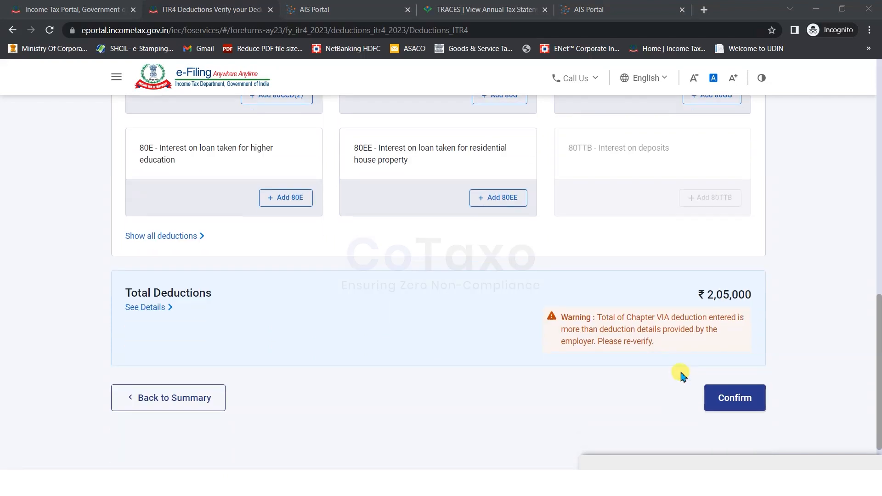
click(733, 396)
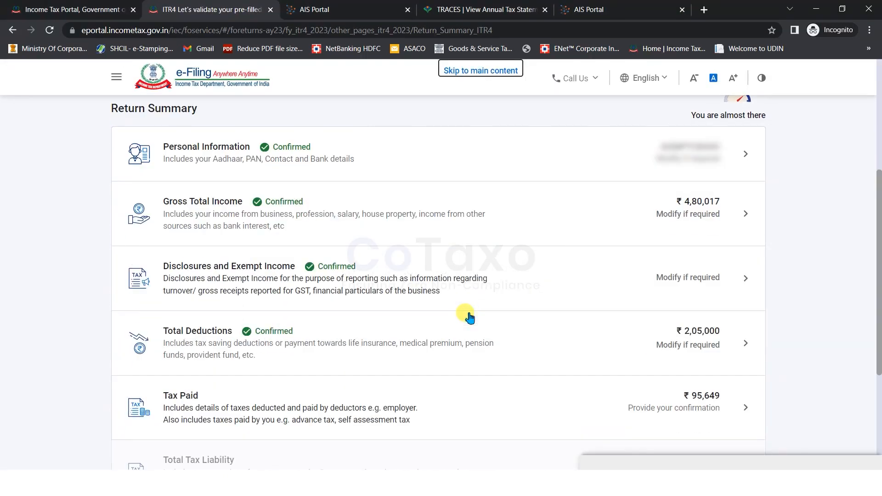
click(741, 347)
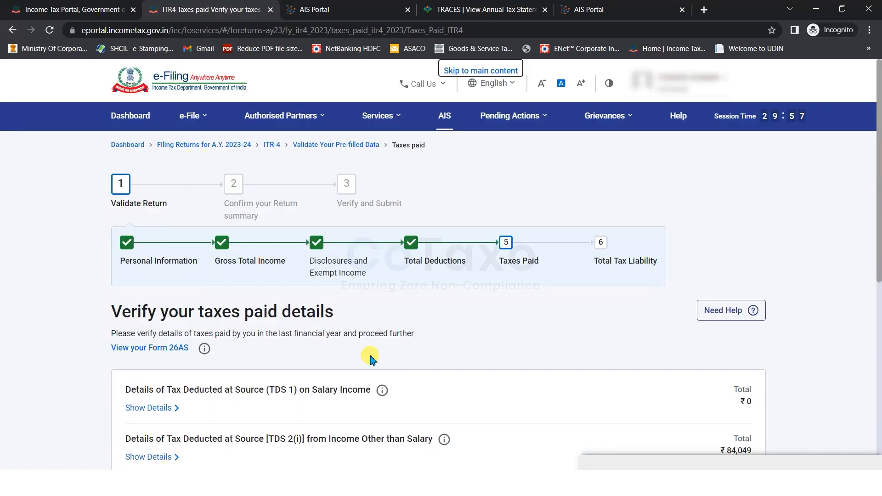
- Examine the taxes paid details, covering TDS on salary, TDS on other income, TCS and advance or self-assessment tax
scroll(598, 431, down, 5)
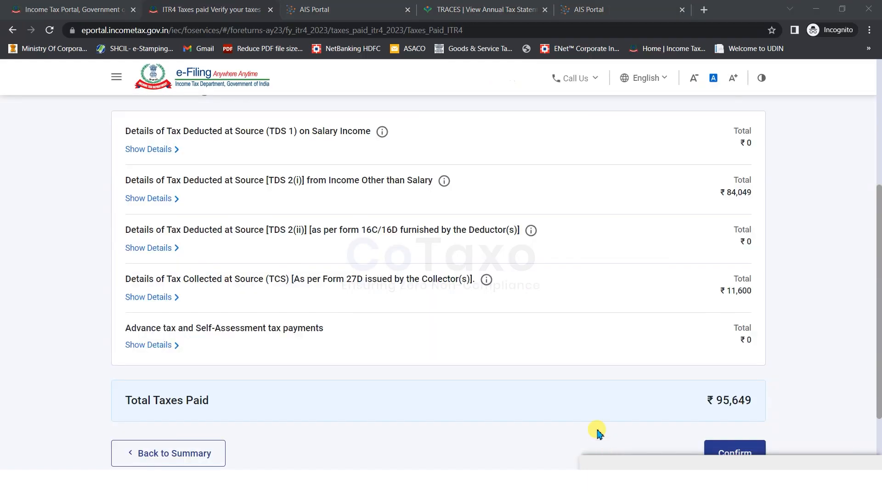
click(25, 278)
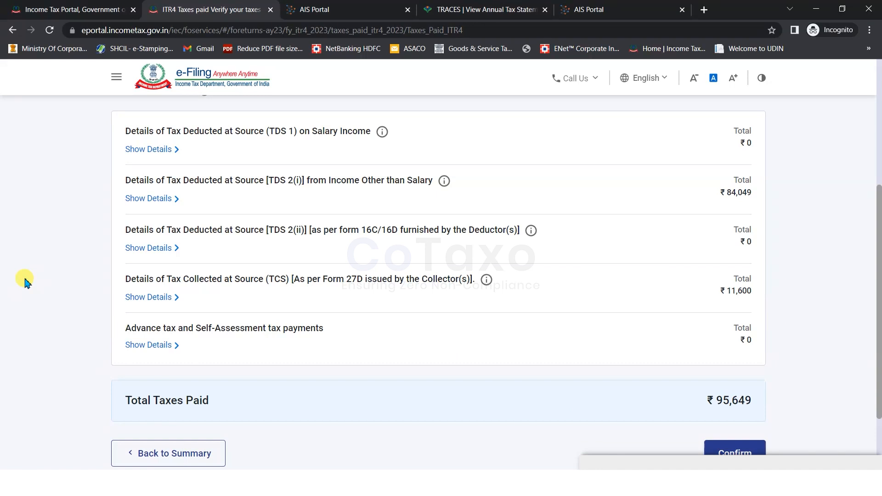
scroll(89, 279, up, 5)
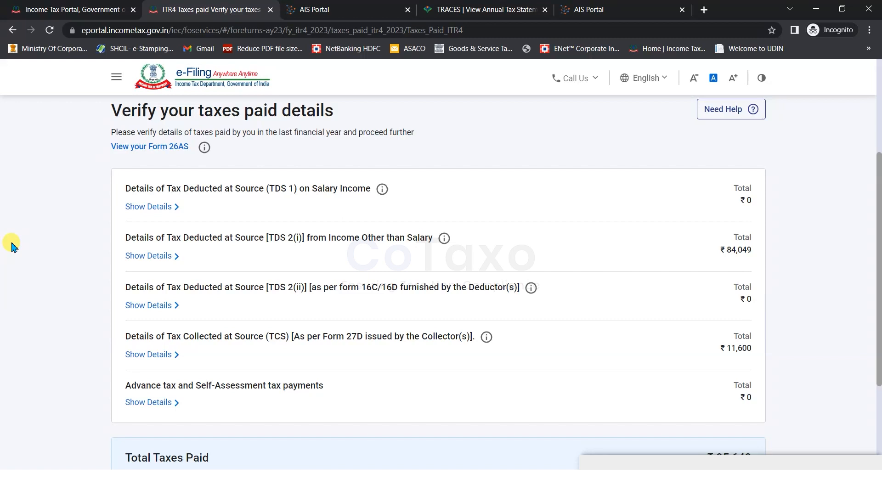
drag(145, 192, 358, 189)
click(245, 194)
click(411, 190)
drag(194, 190, 368, 189)
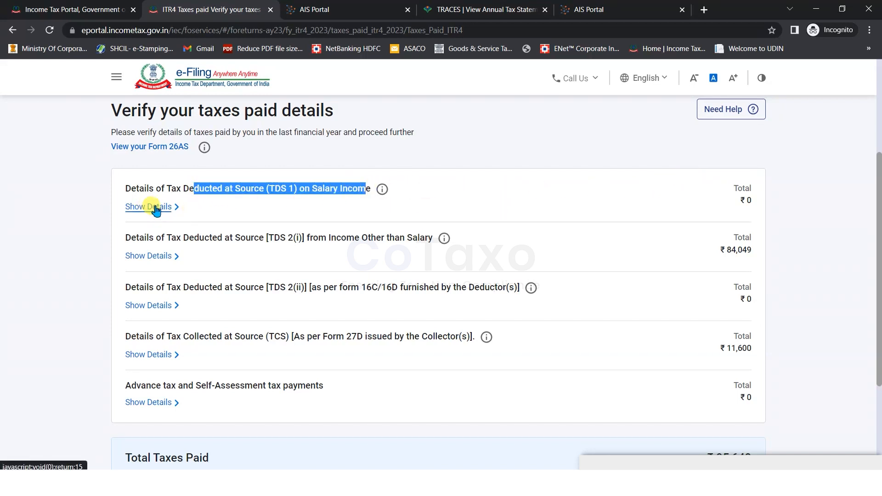
drag(139, 237, 410, 242)
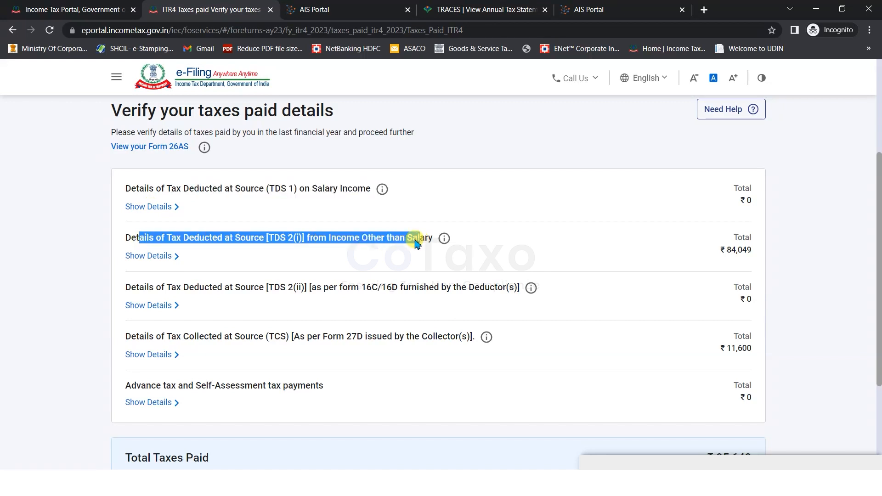
- Expand the TDS 2(i) details on income other than salary and open the first deductor's entry for editing
click(145, 257)
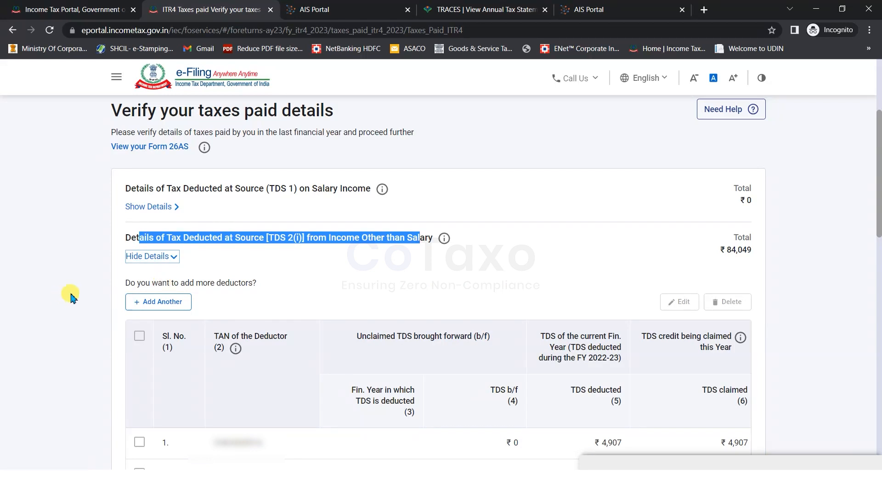
scroll(354, 269, down, 2)
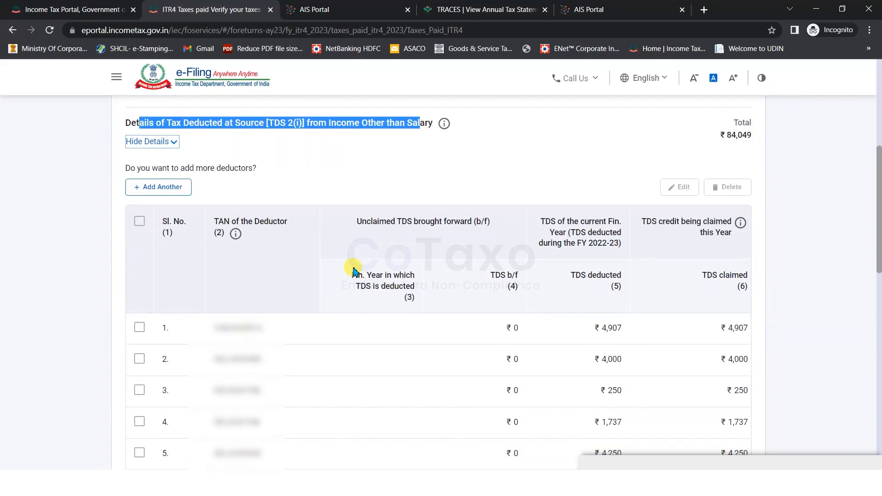
scroll(354, 269, down, 1)
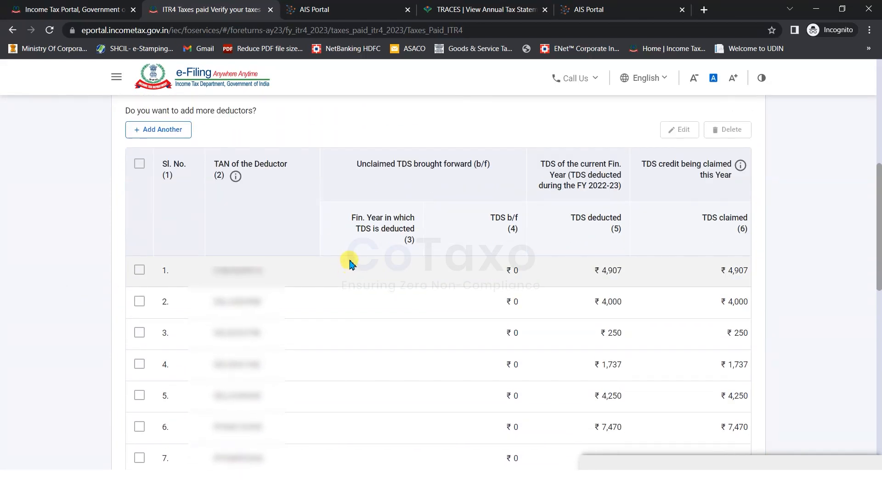
scroll(350, 261, down, 1)
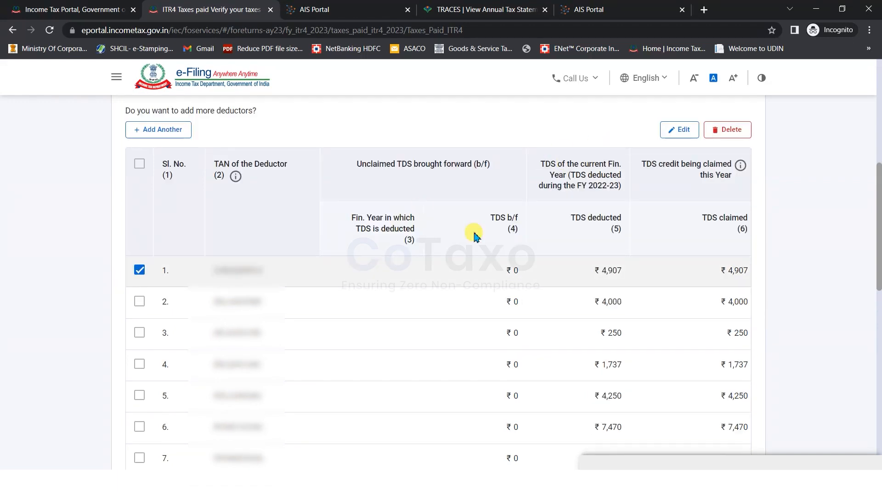
click(684, 129)
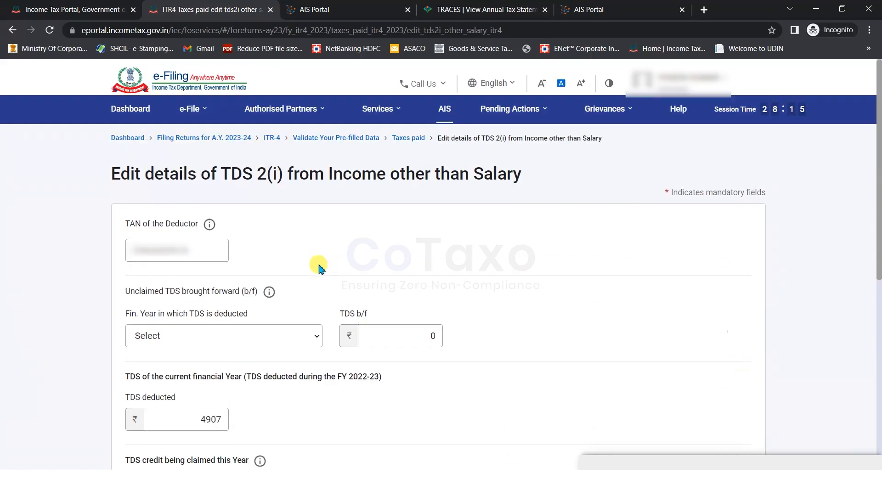
- Set the deductor entry's head of income to BP - Income from Business & Profession and save the entry
scroll(320, 266, down, 4)
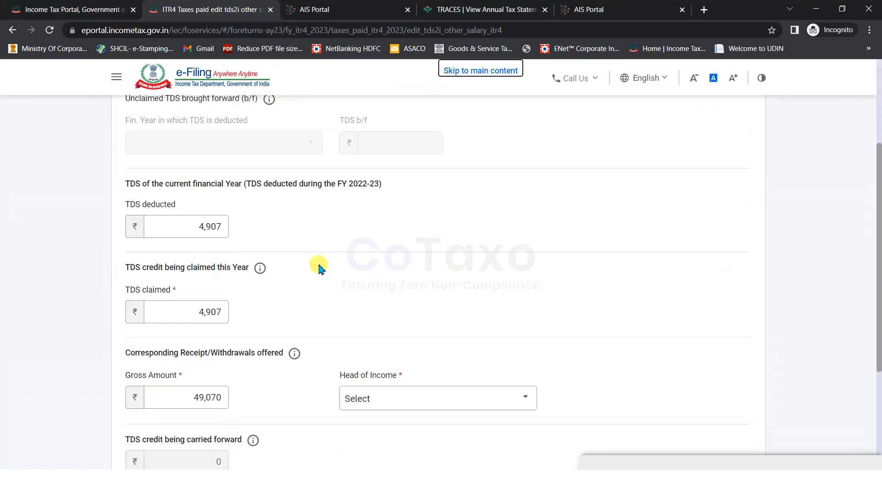
scroll(349, 276, down, 3)
click(385, 284)
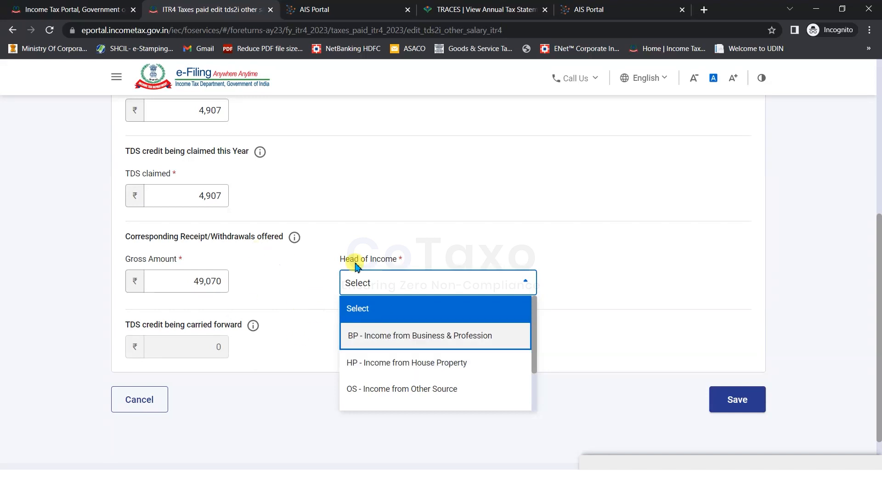
scroll(399, 353, down, 2)
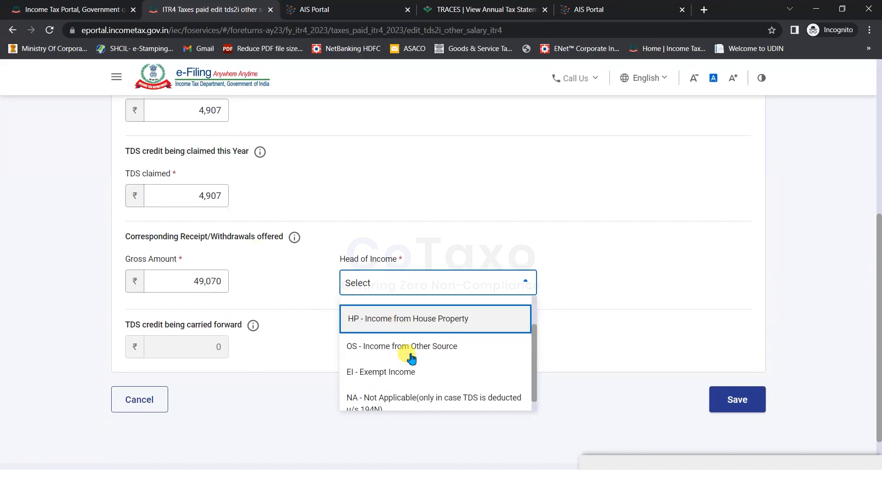
scroll(398, 335, up, 2)
click(394, 335)
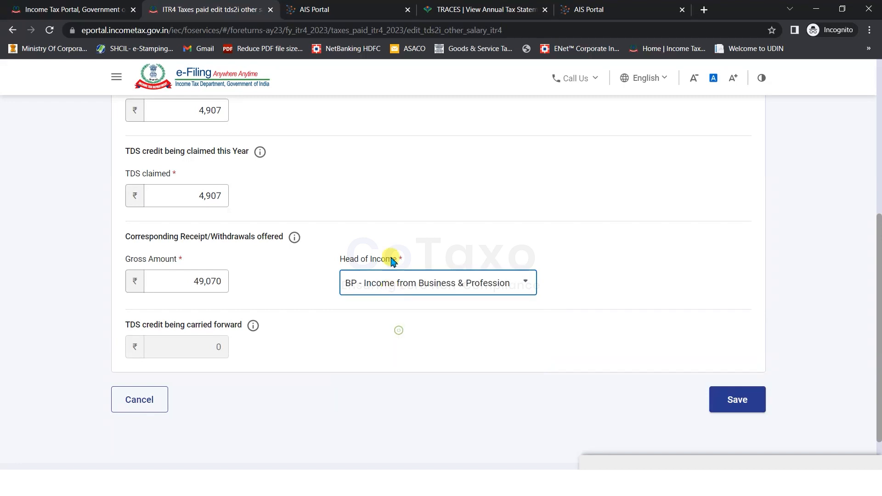
click(716, 396)
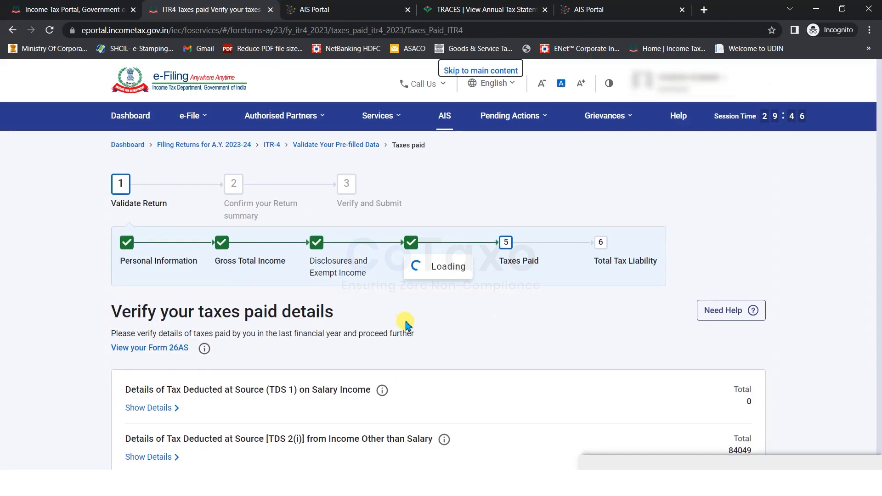
- Review the full list of deductors under TDS 2(i) from income other than salary, and collapse the details
scroll(406, 325, down, 5)
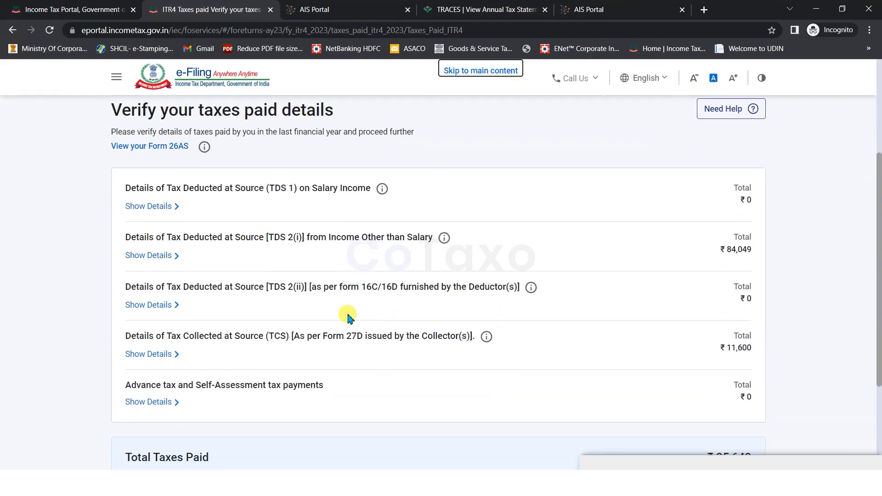
click(138, 255)
scroll(138, 274, down, 3)
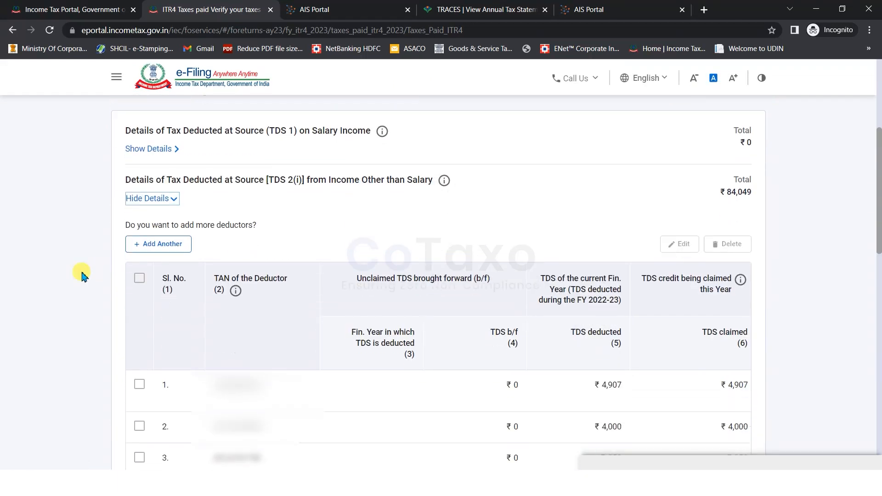
scroll(212, 367, down, 2)
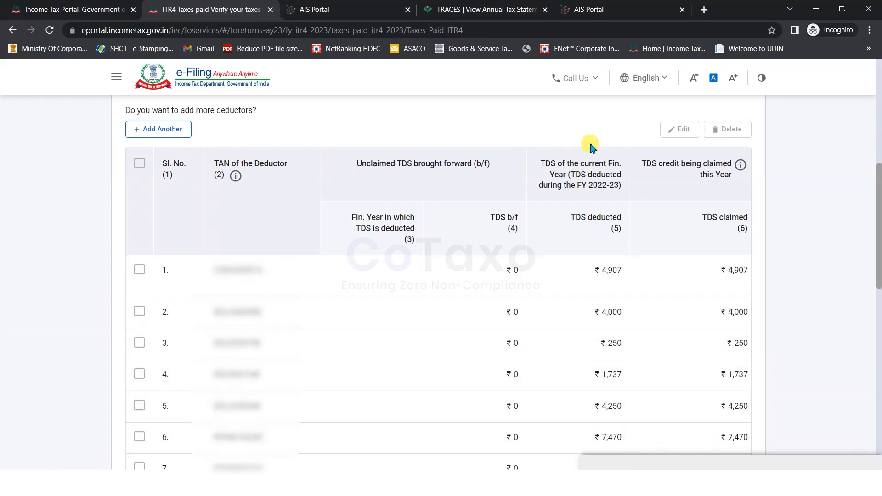
scroll(108, 216, down, 10)
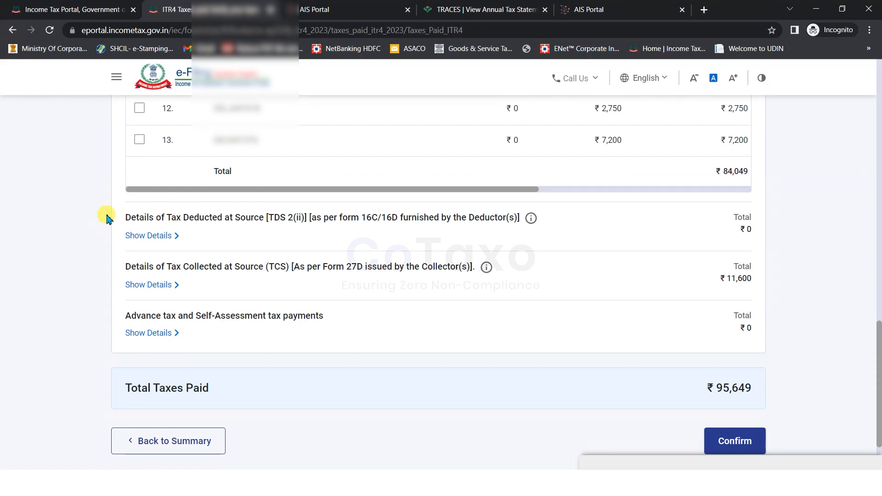
scroll(109, 217, up, 12)
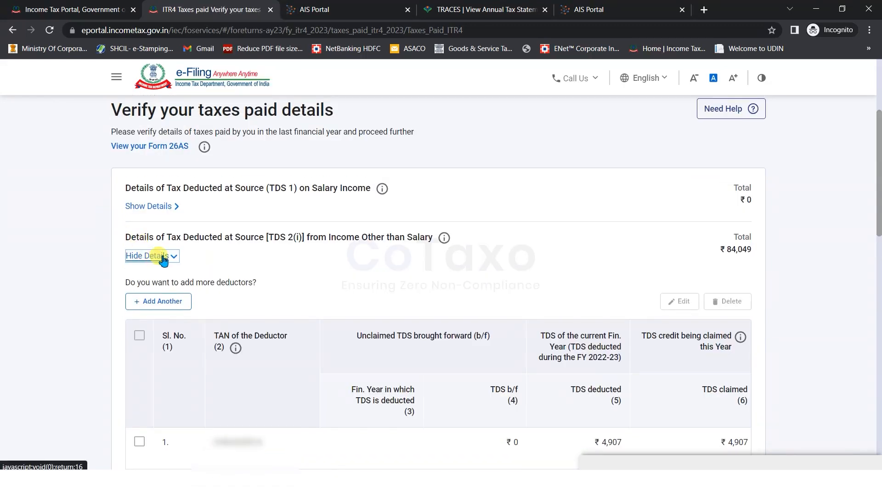
click(158, 257)
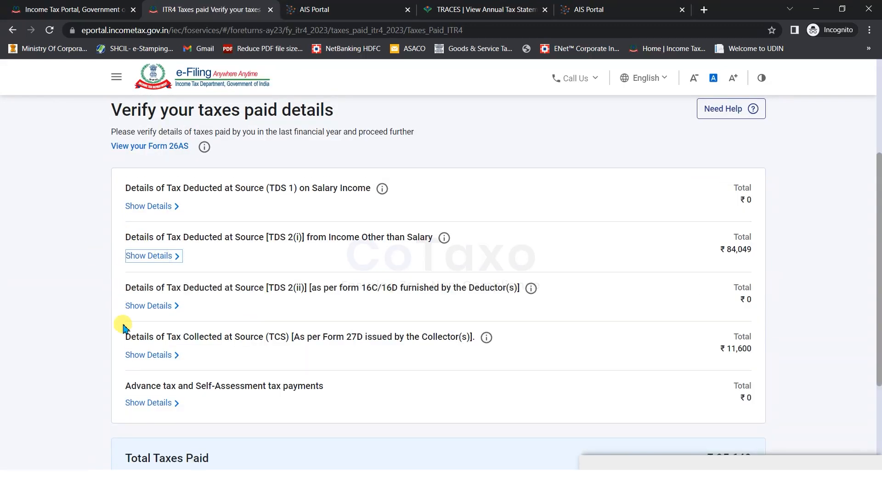
- Examine the tax collected at source entry, as per Form 27D, and its total
drag(195, 337, 340, 338)
drag(136, 336, 343, 338)
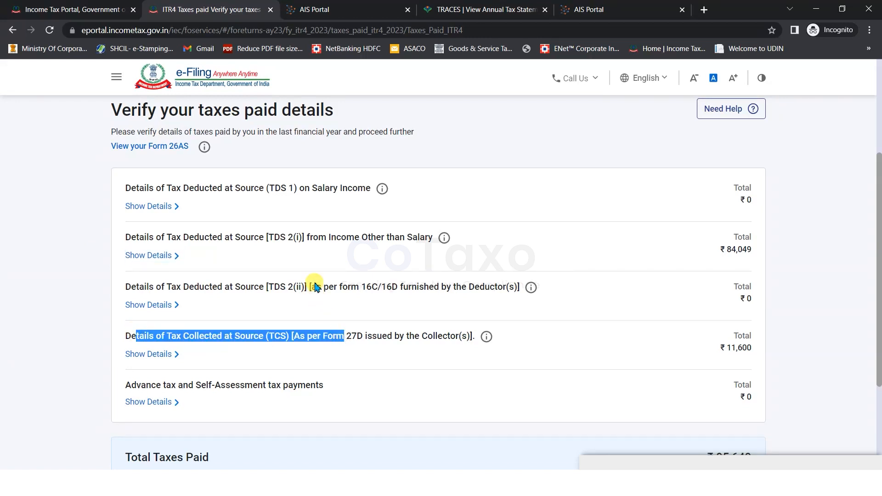
click(75, 291)
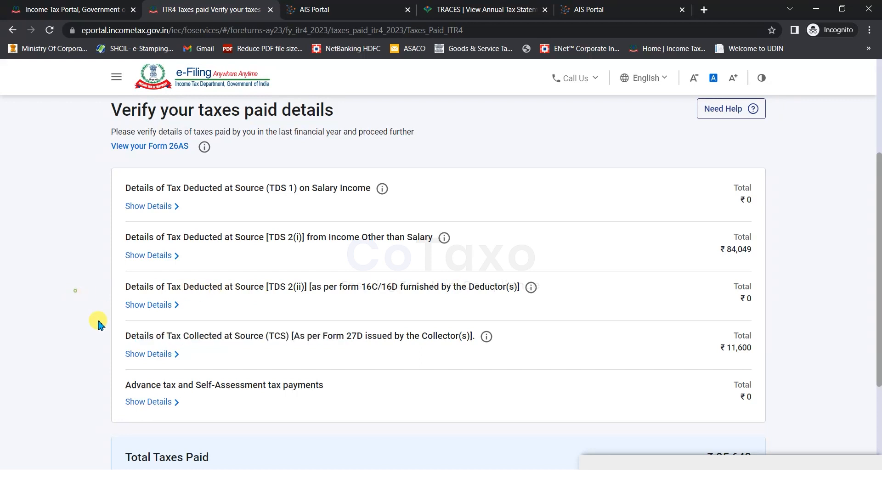
drag(133, 337, 398, 337)
click(68, 338)
drag(159, 337, 291, 339)
click(84, 340)
drag(118, 340, 361, 338)
click(725, 352)
- Expand the advance tax and self-assessment tax payments without adding an entry, and confirm the Tax Paid section
scroll(463, 367, down, 2)
click(149, 287)
click(148, 286)
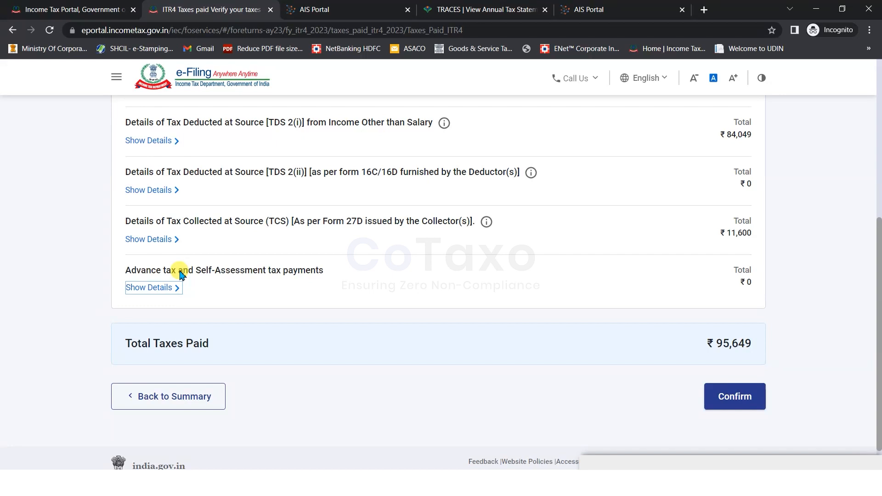
click(140, 287)
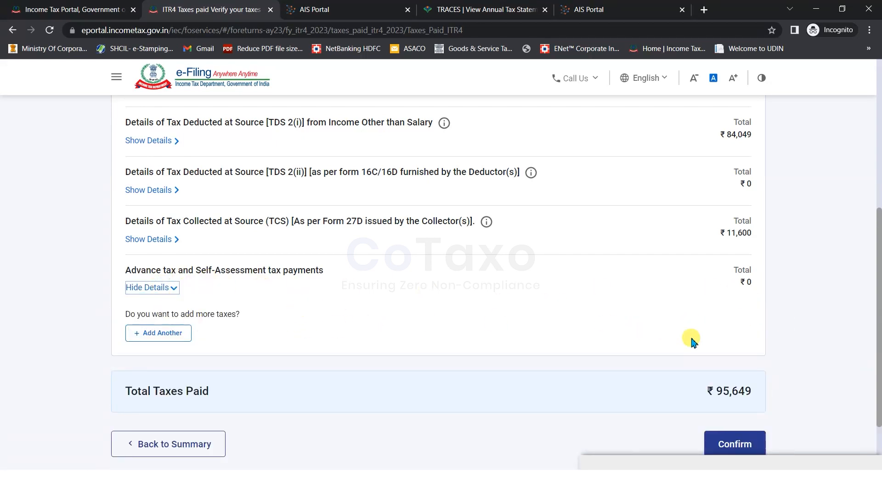
click(689, 388)
click(738, 427)
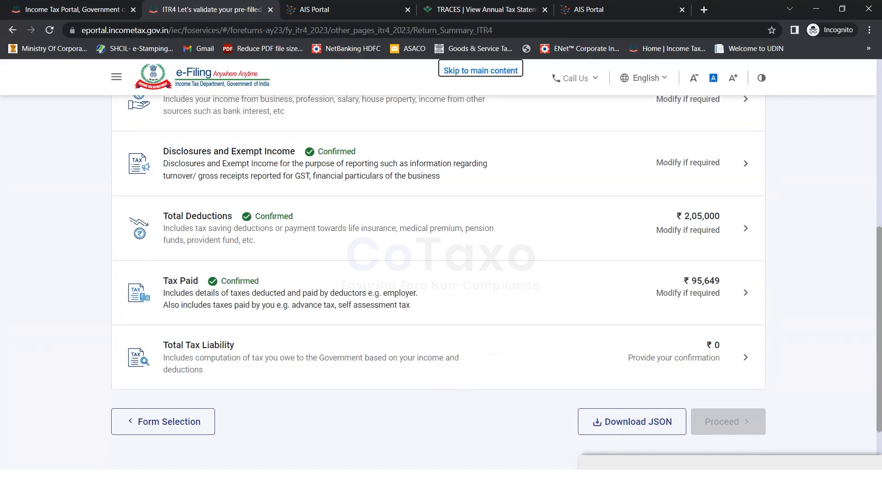
- Open the Total Tax Liability section from the return summary and check the computation of income
click(35, 323)
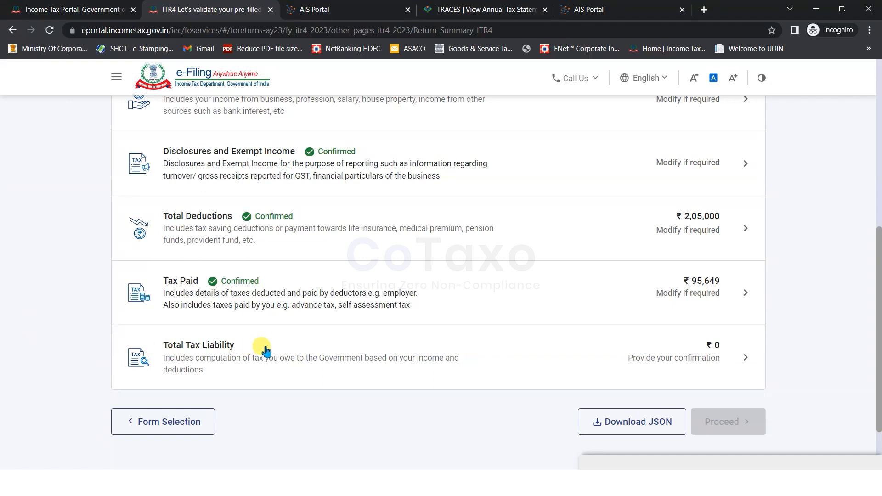
click(745, 357)
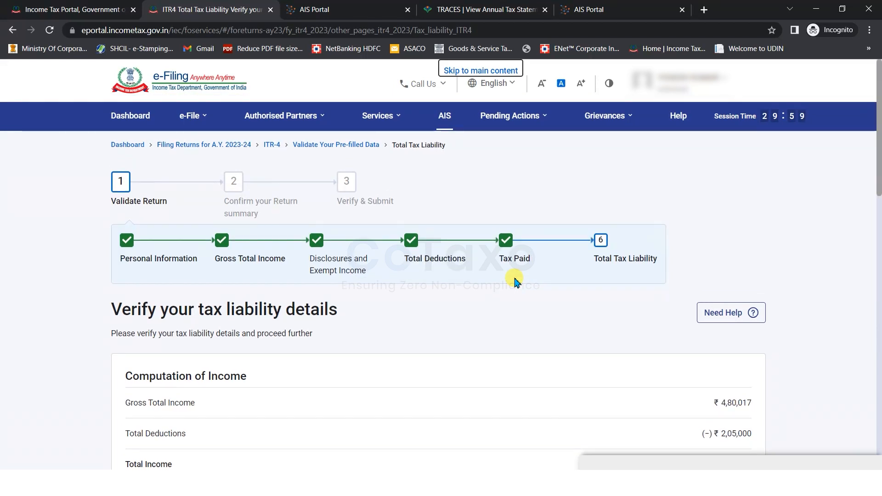
scroll(514, 280, down, 3)
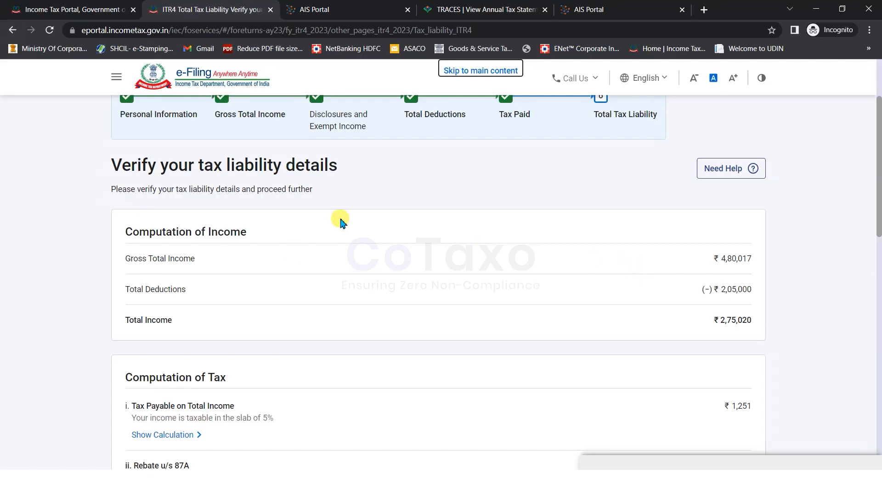
scroll(642, 215, down, 4)
- Examine the computation of tax, covering the 87A rebate, cess, relief u/s 89, interest u/s 234A to 234C and the 234F fee
drag(124, 206, 232, 208)
scroll(210, 225, down, 3)
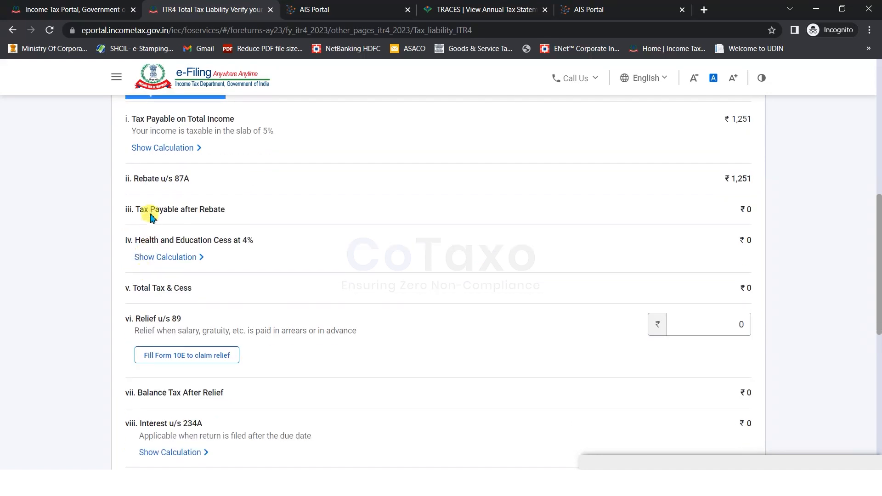
scroll(188, 244, down, 3)
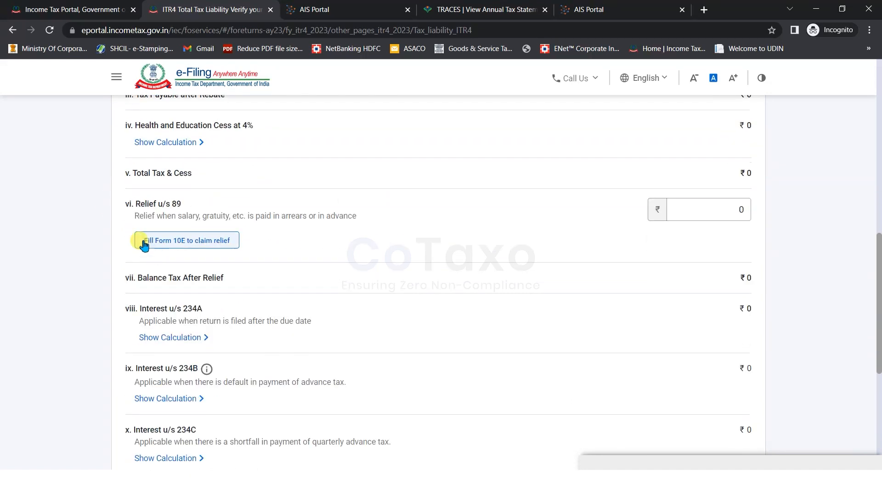
drag(125, 204, 203, 205)
scroll(176, 272, down, 6)
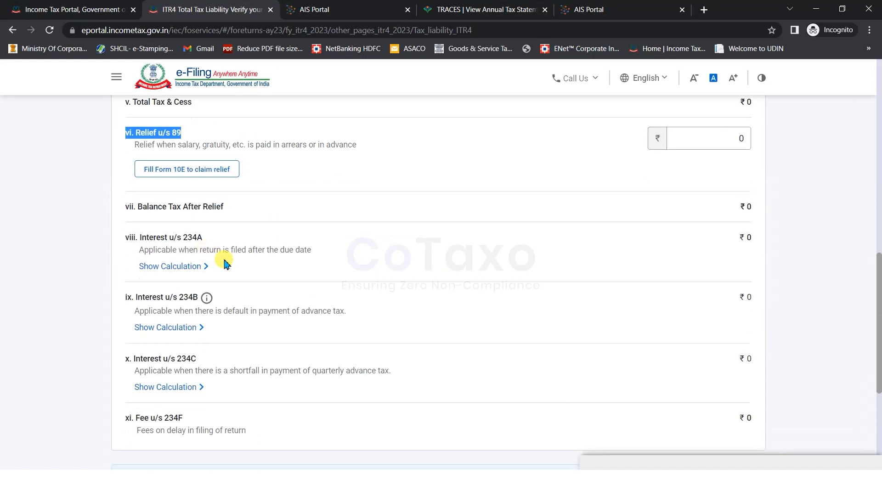
drag(124, 332, 294, 330)
click(20, 316)
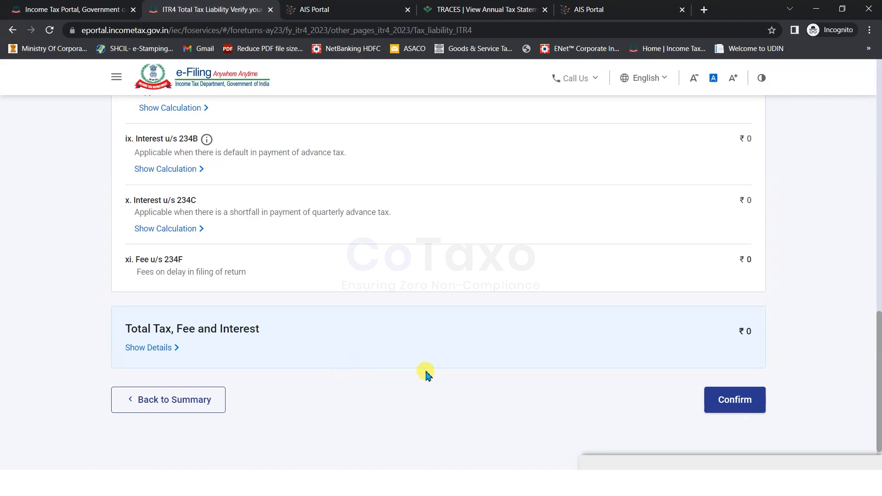
scroll(675, 350, up, 14)
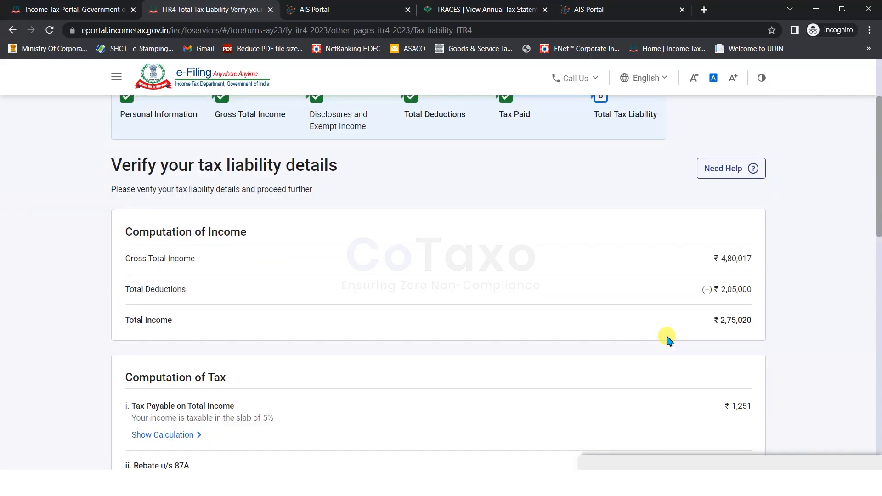
scroll(667, 339, down, 14)
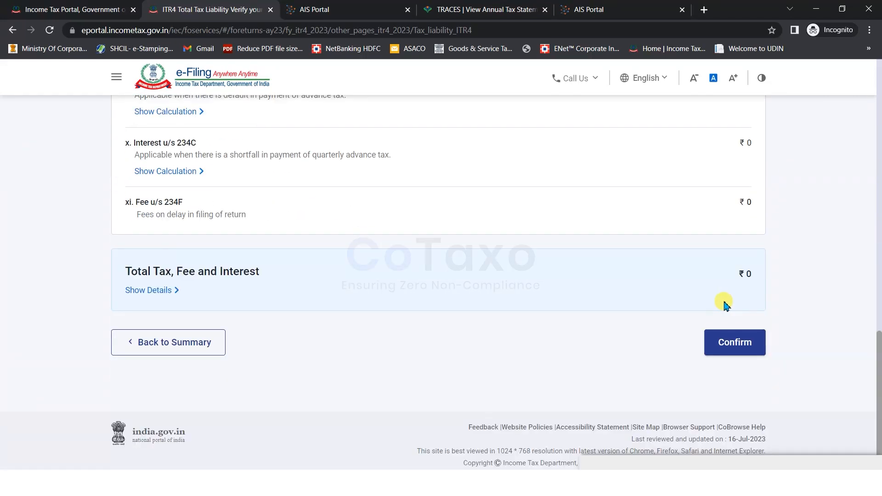
- Confirm the Total Tax Liability section and proceed from the return summary to the tax summary
click(735, 342)
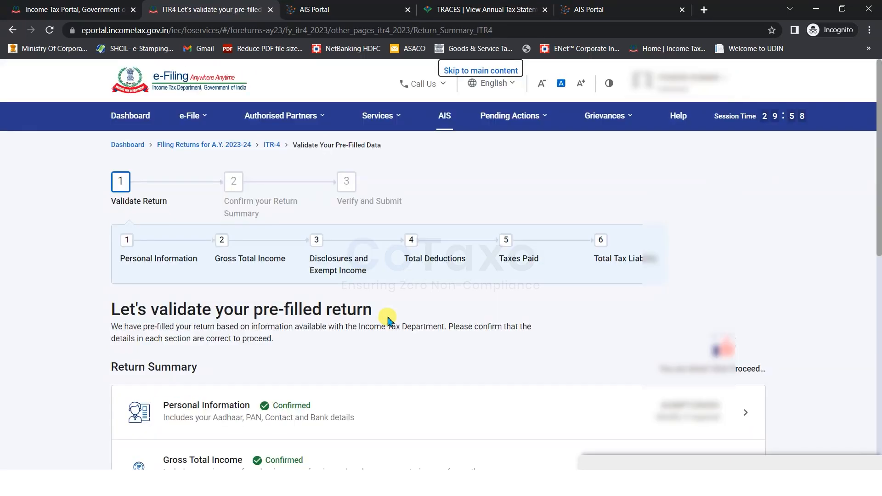
scroll(387, 317, down, 10)
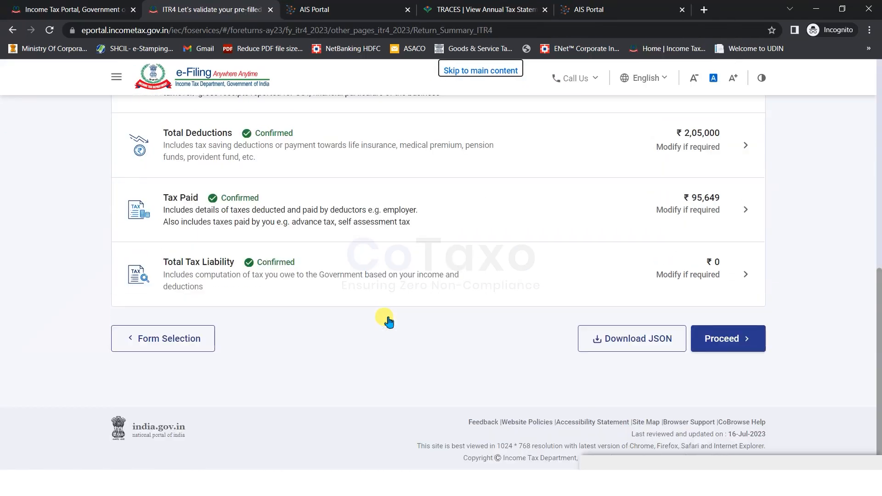
click(719, 342)
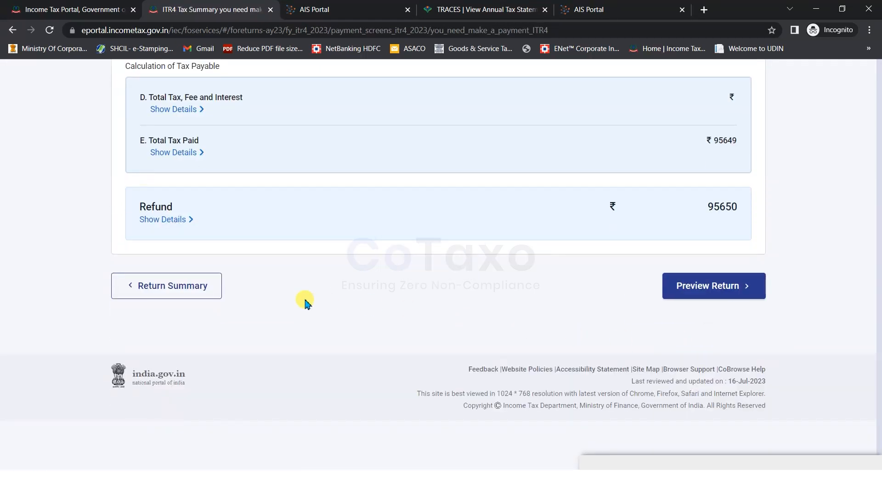
- Check the tax payable and refund calculation in the tax summary and open the return preview
scroll(304, 297, down, 4)
scroll(520, 299, down, 4)
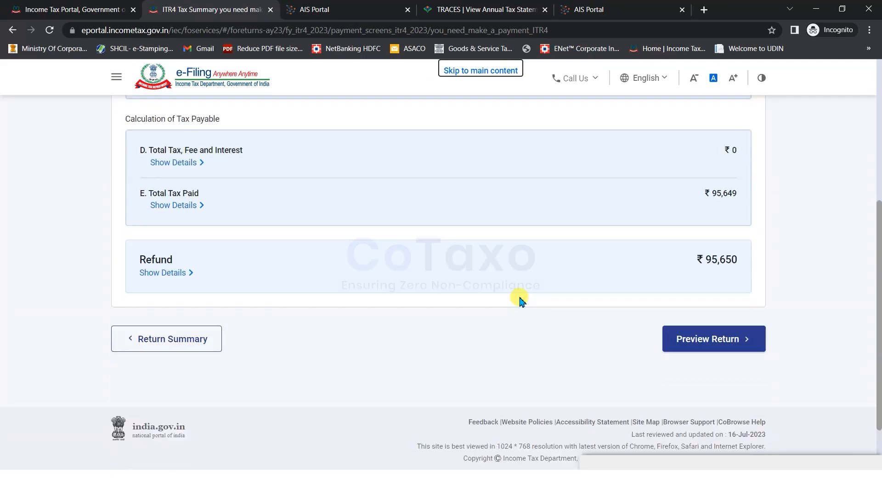
click(706, 338)
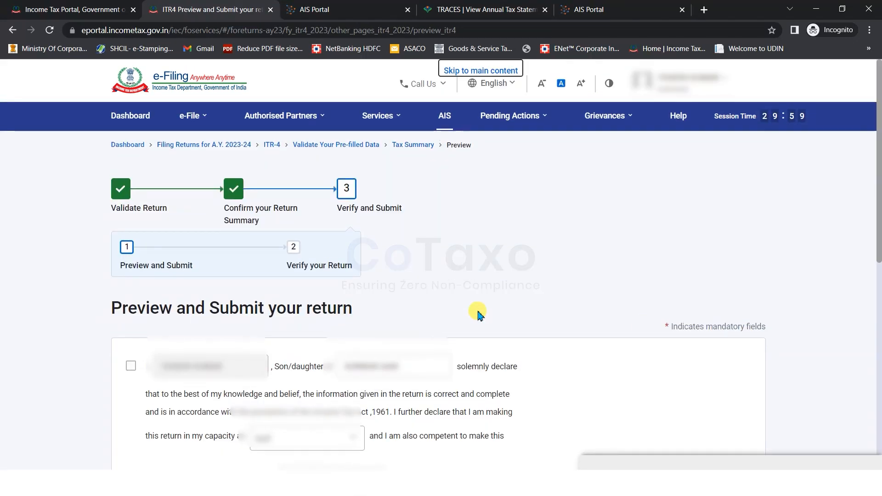
- Accept the declaration for the return and proceed to its preview, leaving the Tax Return Preparer details blank
scroll(478, 314, down, 3)
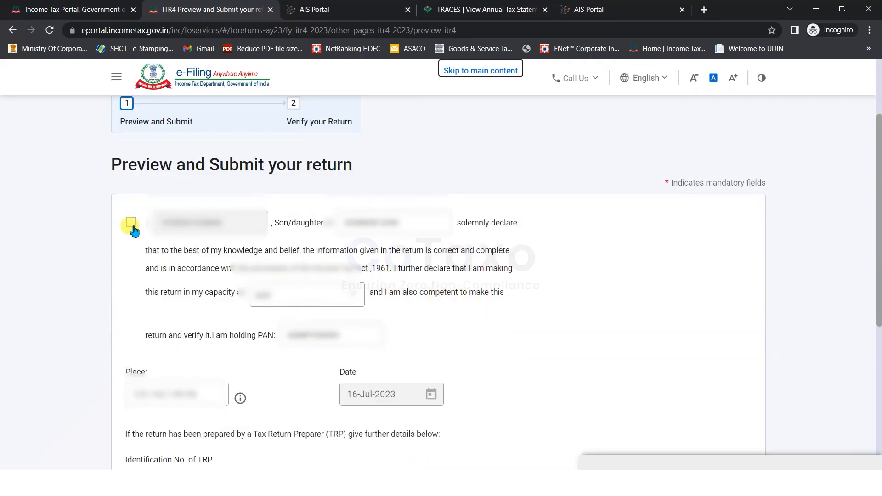
click(132, 224)
scroll(96, 250, down, 3)
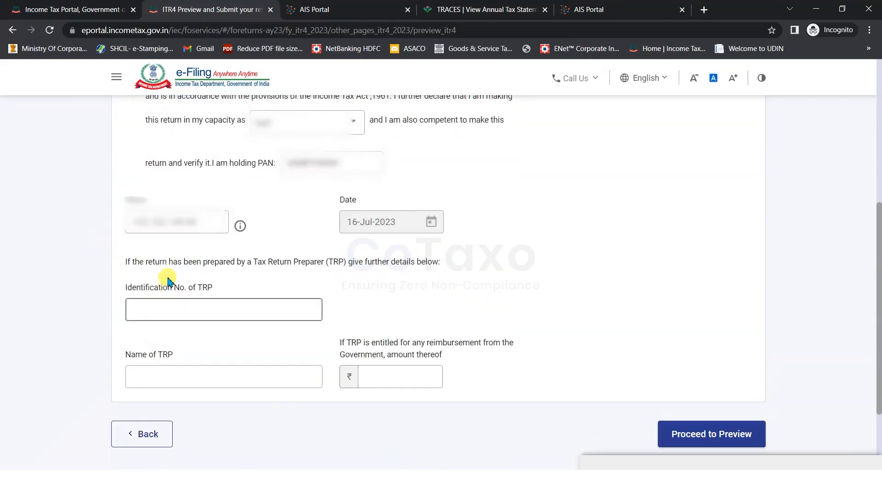
click(668, 434)
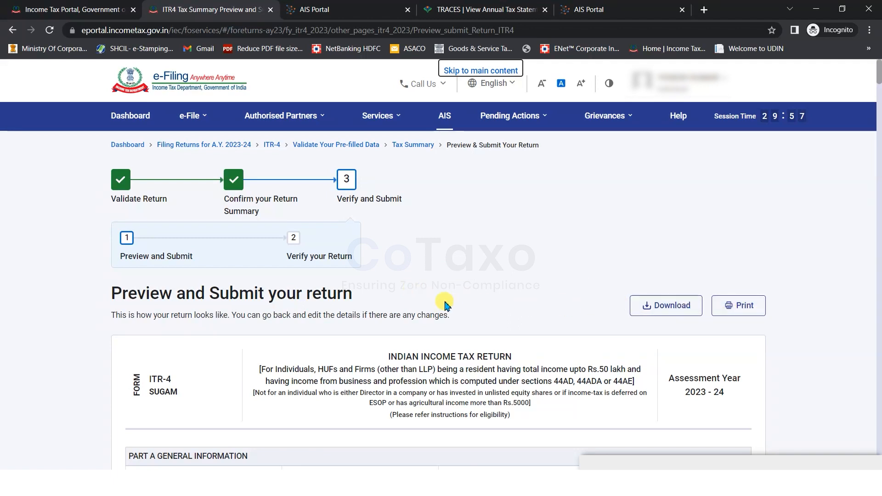
- Review the previewed ITR-4 form through general information, deductions, bank accounts and verification, and proceed to validation
scroll(445, 304, down, 7)
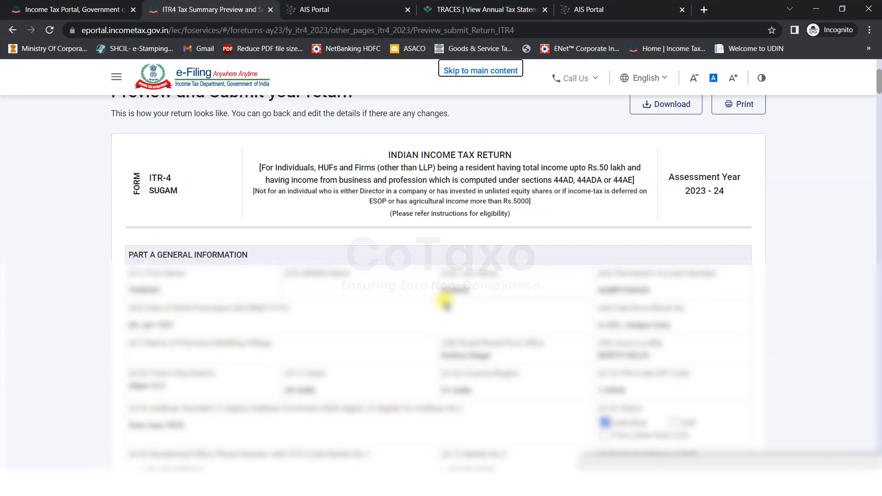
scroll(446, 301, down, 15)
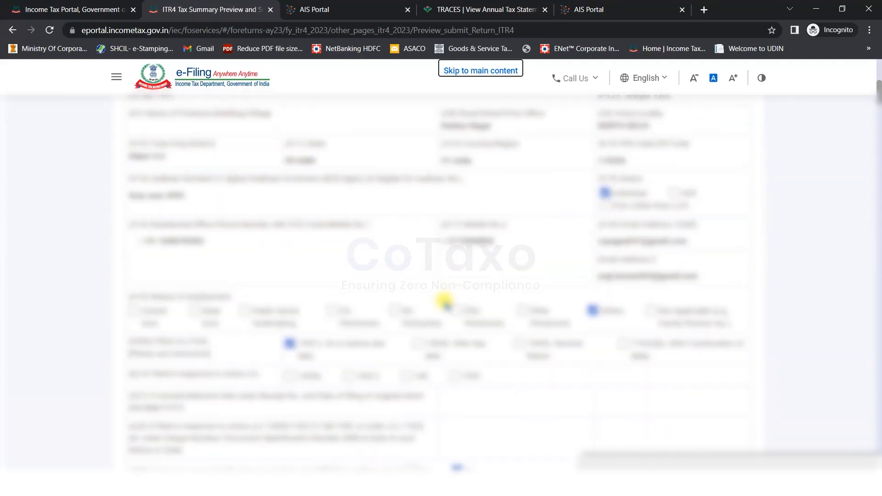
scroll(445, 303, down, 20)
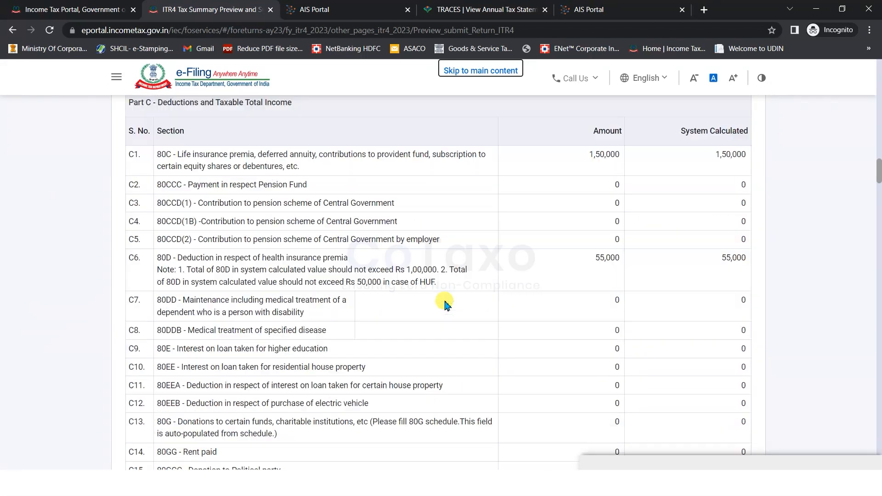
scroll(445, 304, down, 15)
scroll(445, 303, up, 8)
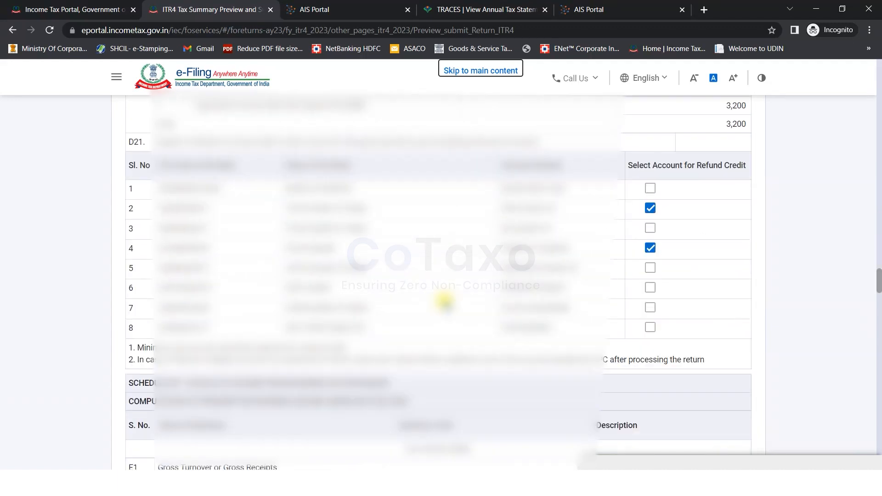
scroll(444, 302, down, 10)
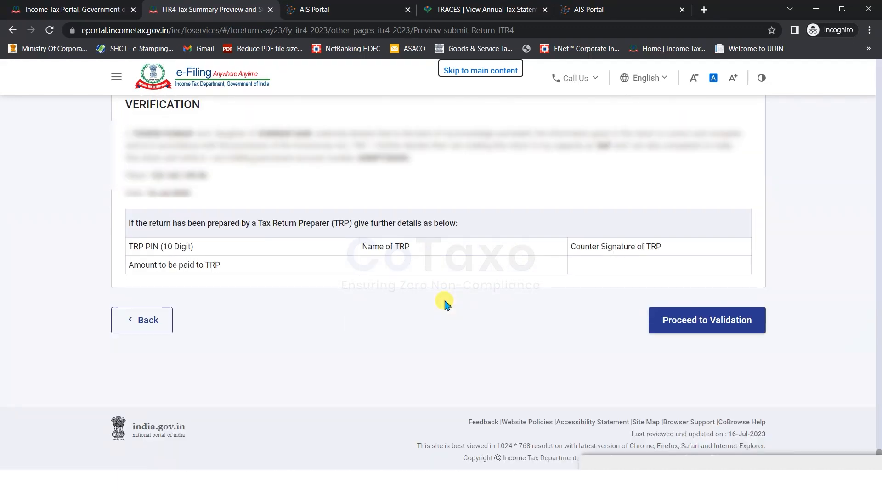
click(705, 324)
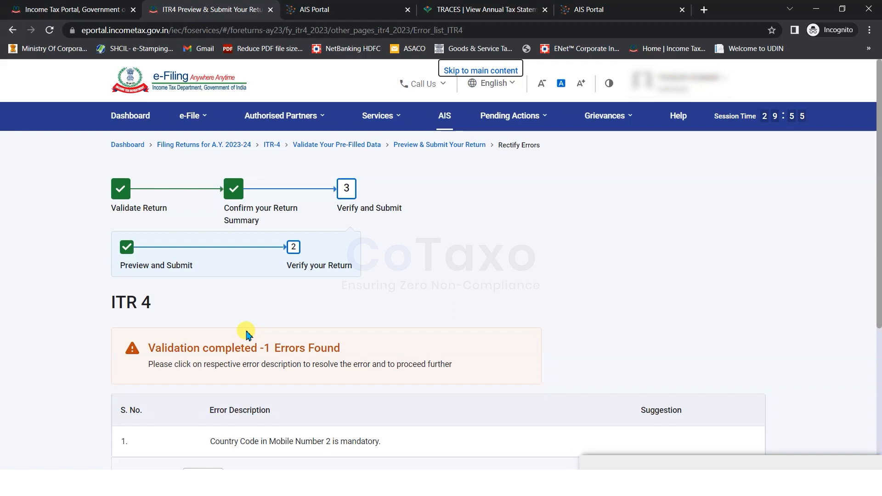
- Check the validation result and open the error about the country code in Mobile Number 2
drag(155, 348, 351, 357)
click(351, 357)
scroll(445, 349, down, 2)
click(273, 356)
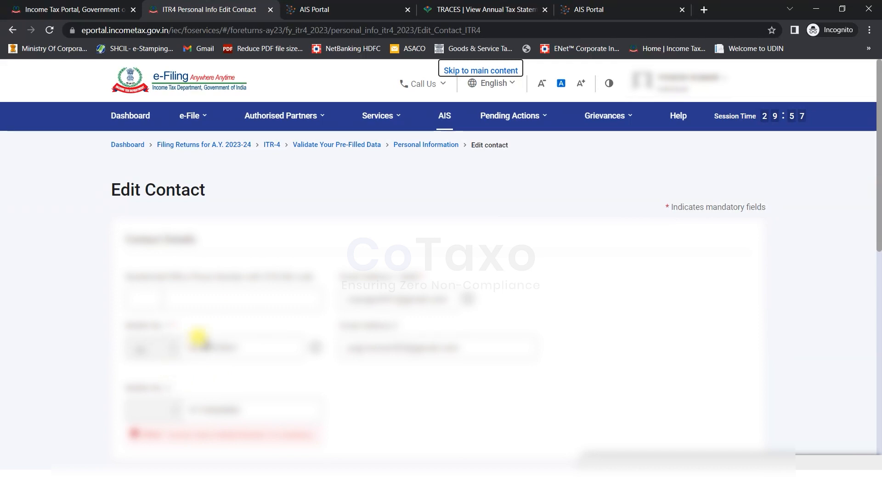
- Set the country code of Mobile No. 2 to India and save the contact details
click(172, 412)
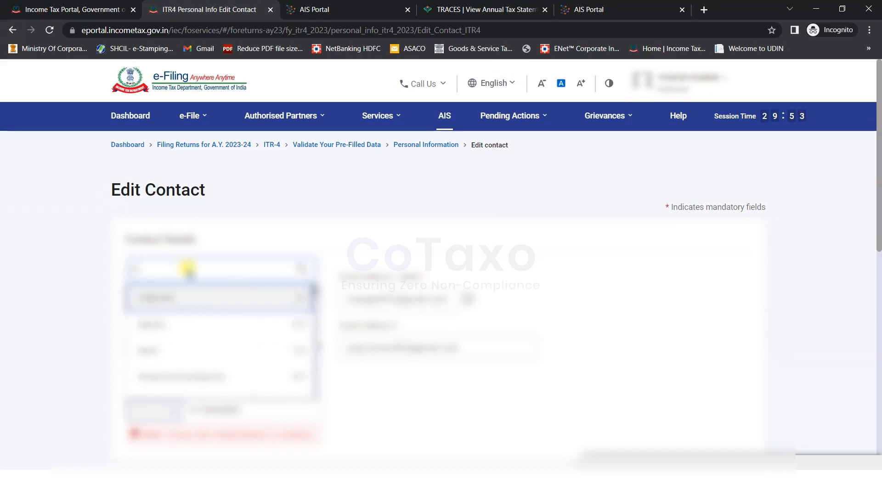
text(Ind)
key(Return)
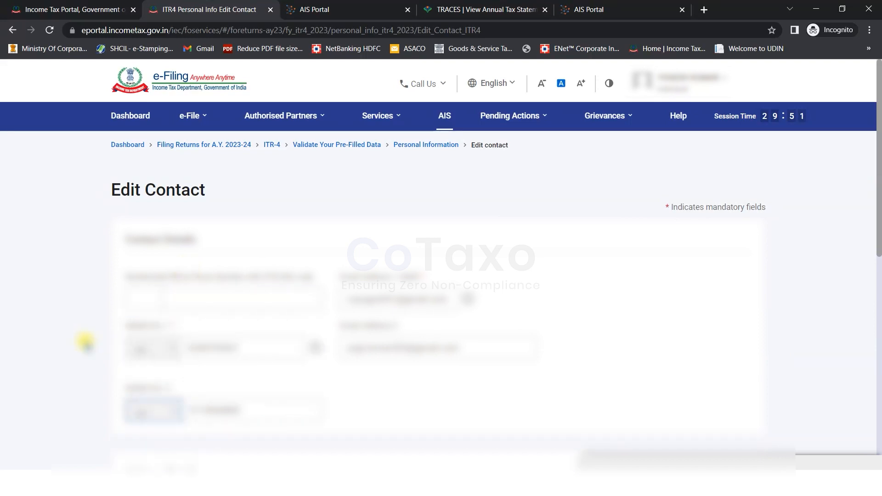
scroll(605, 294, down, 3)
scroll(605, 294, down, 5)
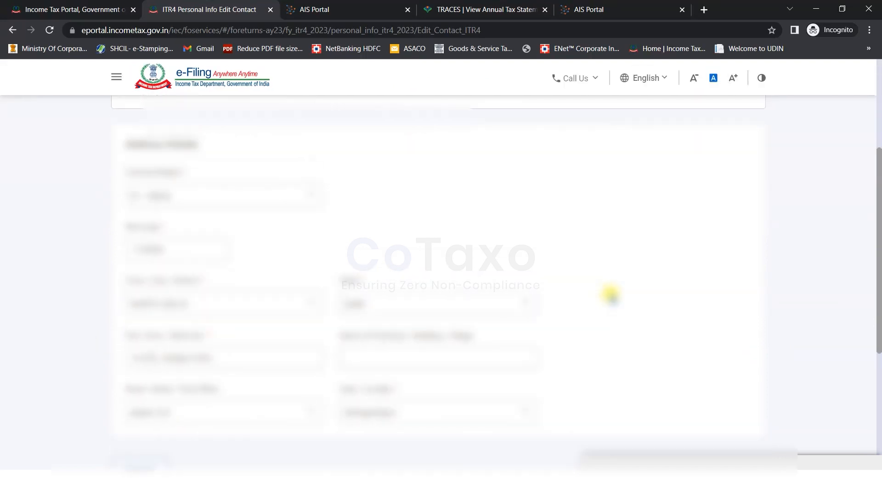
click(738, 423)
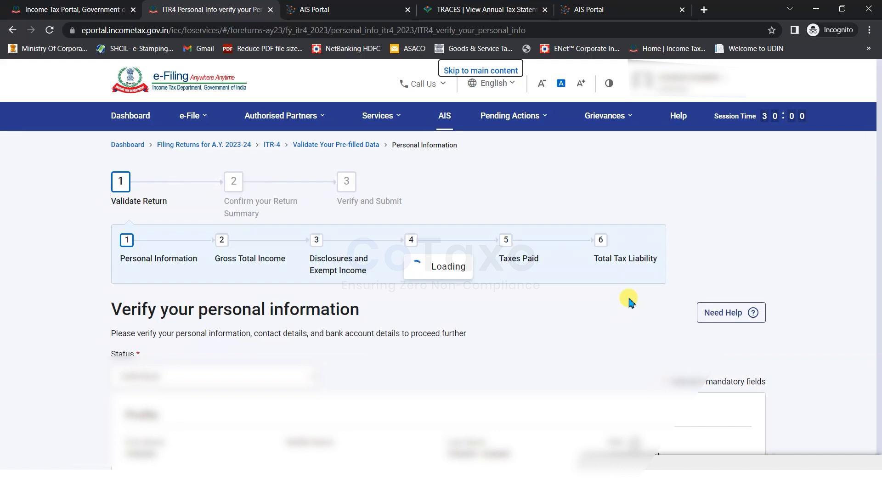
- Confirm the personal information section again and proceed from the return summary to the tax summary
key(End)
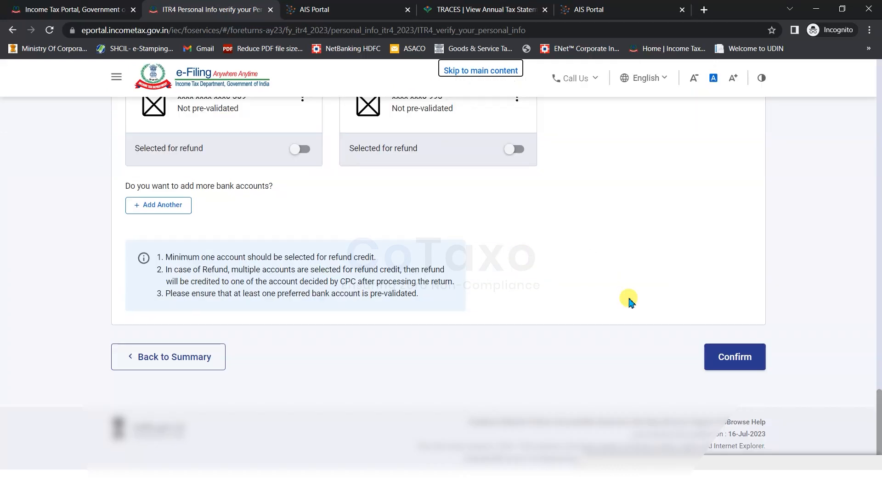
click(709, 358)
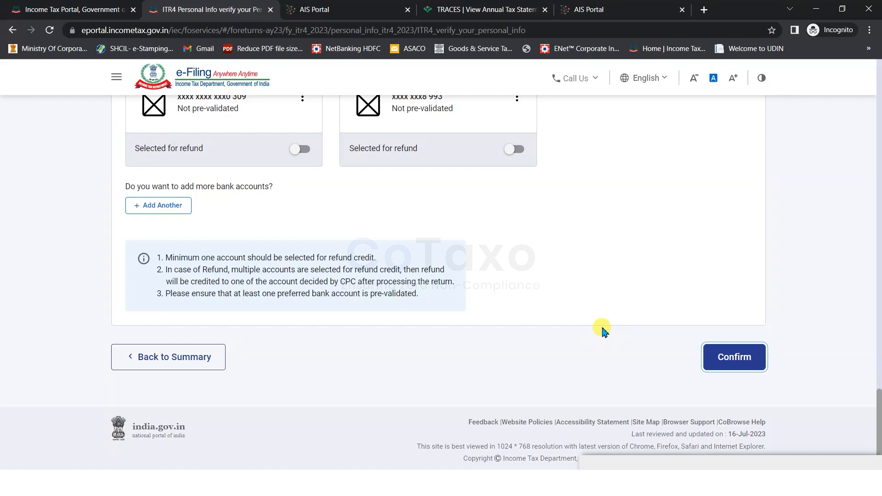
key(End)
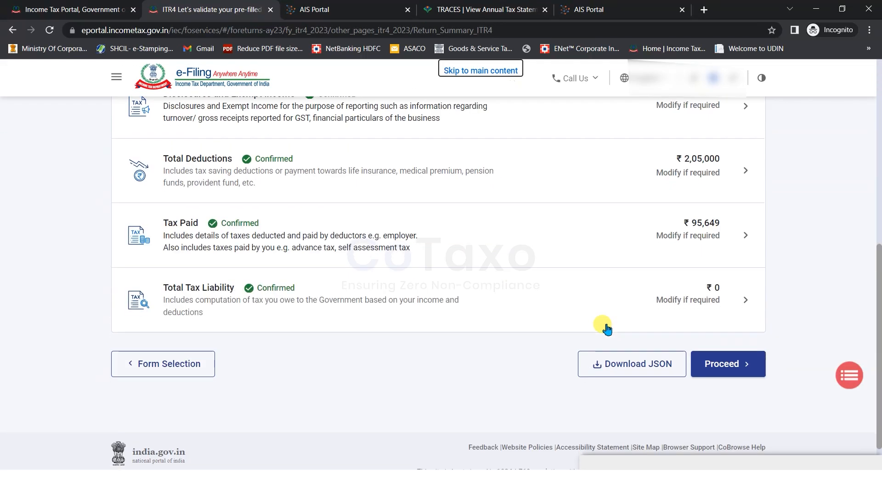
click(721, 365)
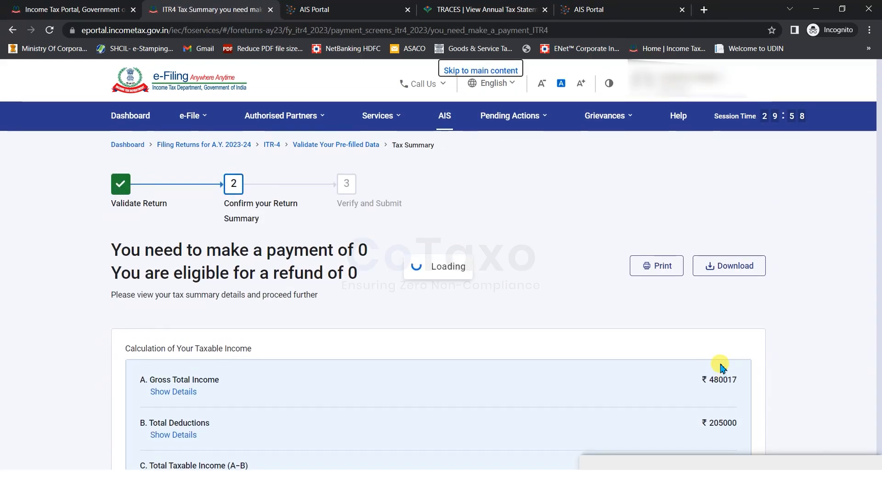
- Continue from the tax summary through the accepted declaration page to the full return preview
scroll(717, 360, down, 8)
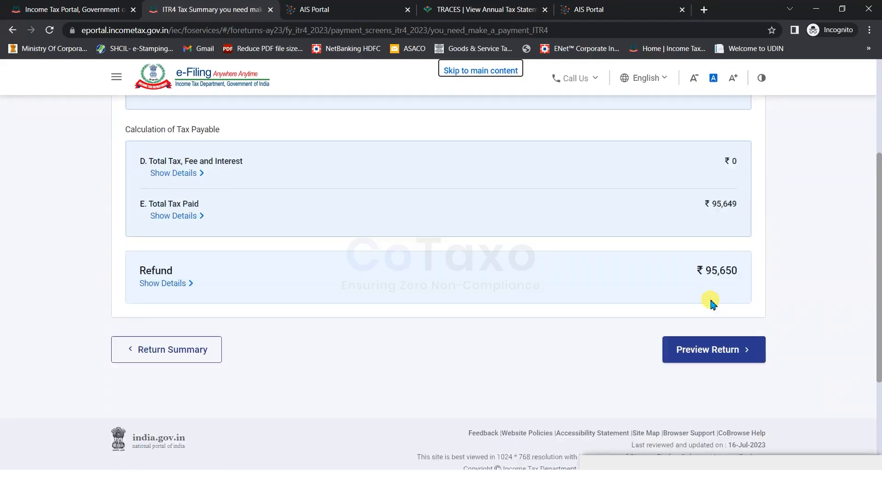
click(708, 340)
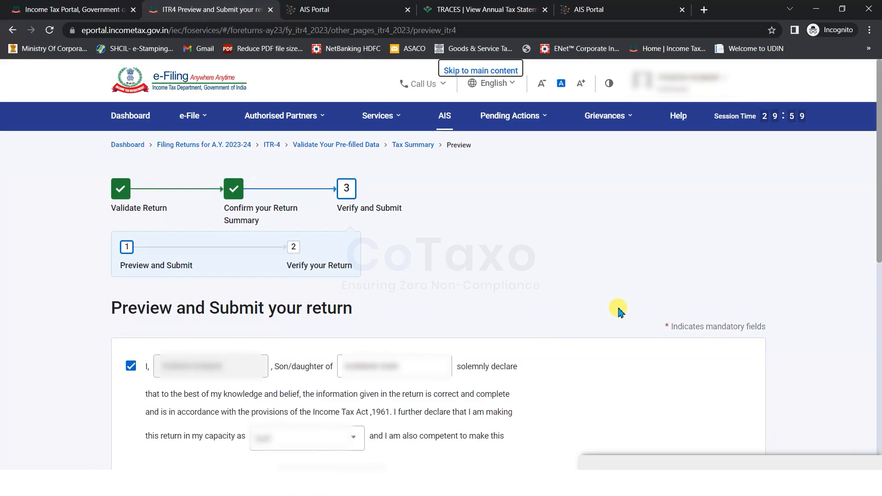
scroll(617, 310, down, 5)
scroll(618, 310, down, 3)
click(703, 320)
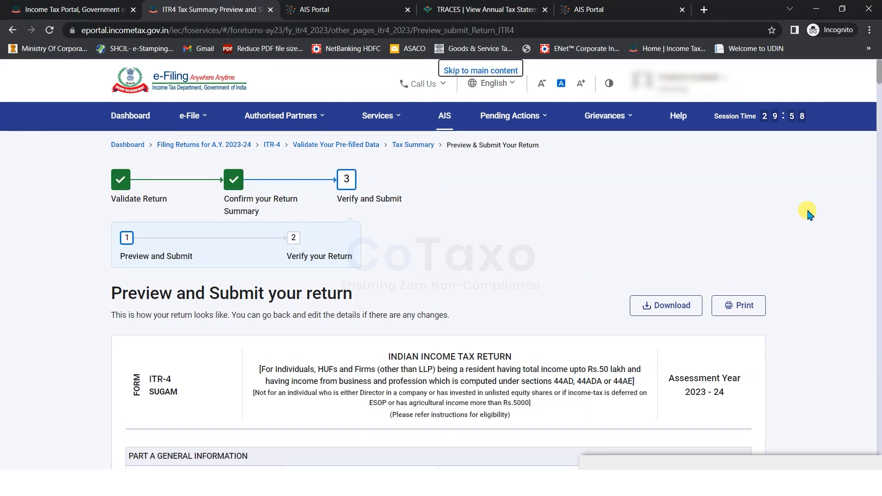
- Validate the corrected ITR-4 return from the end of its preview and proceed to verification
key(End)
click(657, 312)
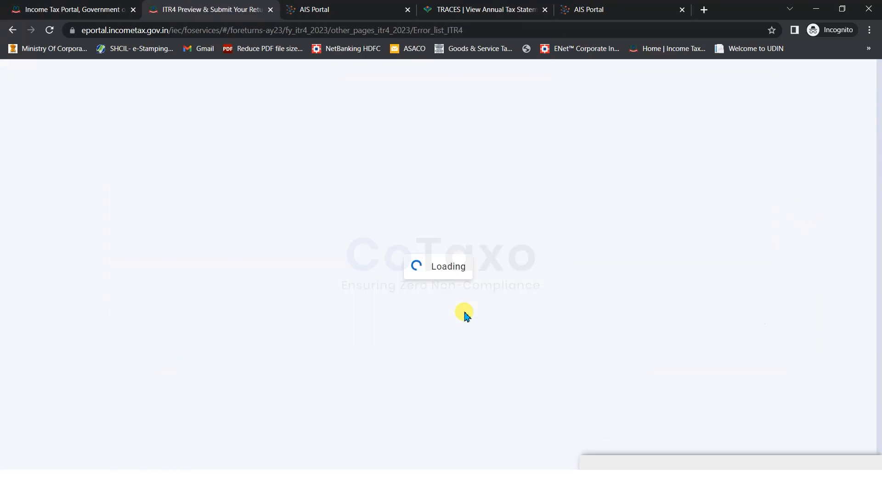
drag(95, 307, 173, 299)
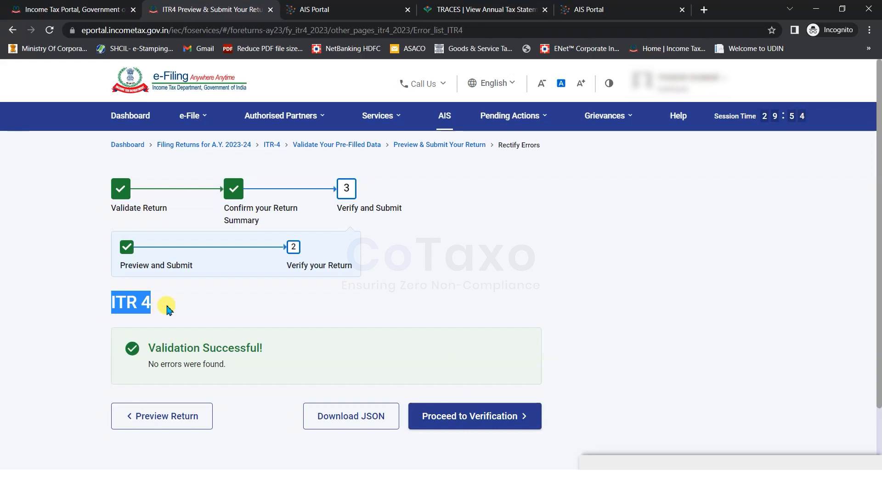
click(178, 302)
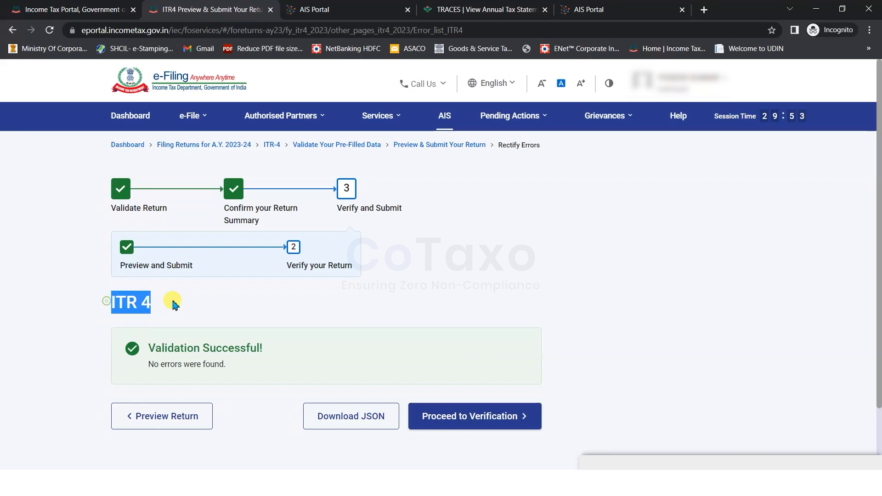
click(211, 299)
click(437, 415)
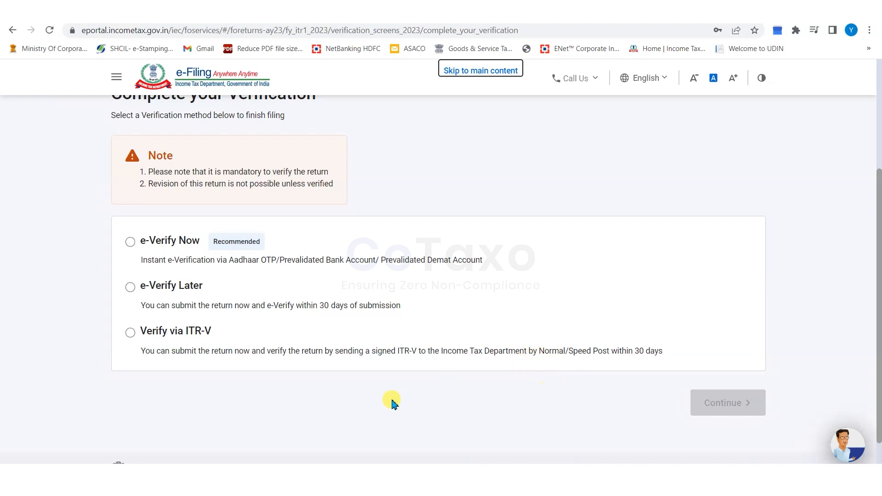
- Choose e-Verify Now as the verification method and continue to the e-verification options
click(130, 244)
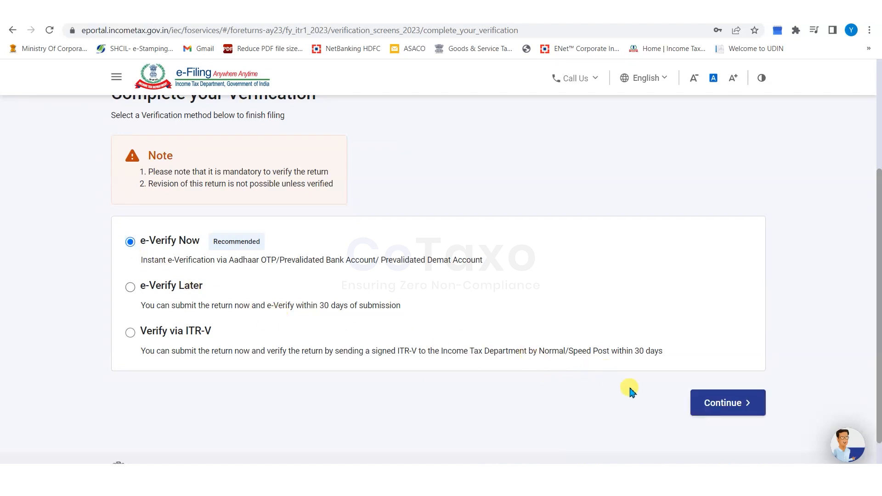
click(723, 403)
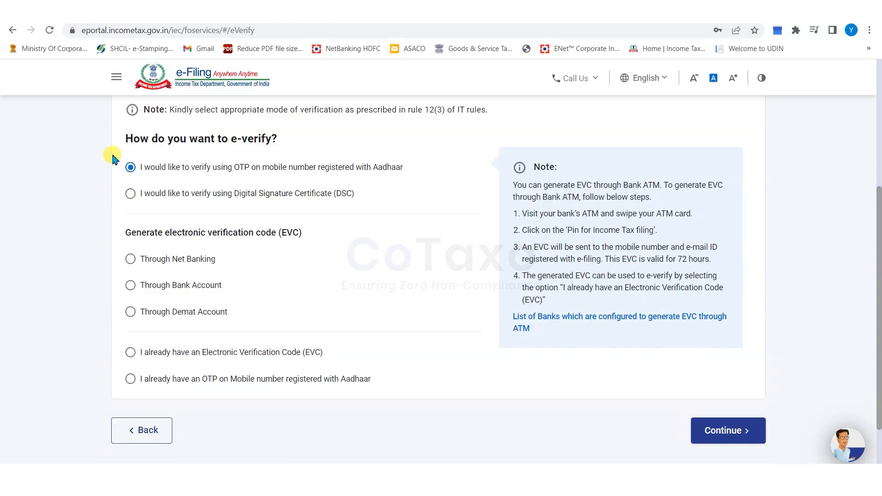
drag(123, 138, 259, 138)
click(6, 199)
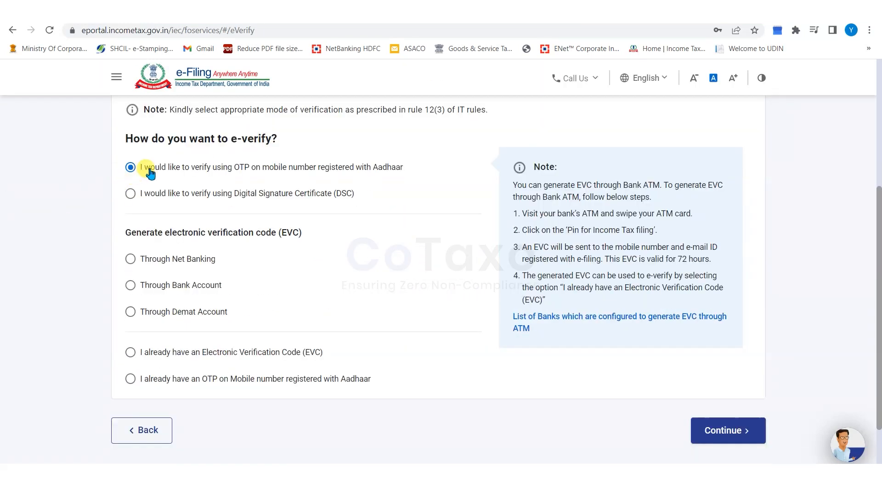